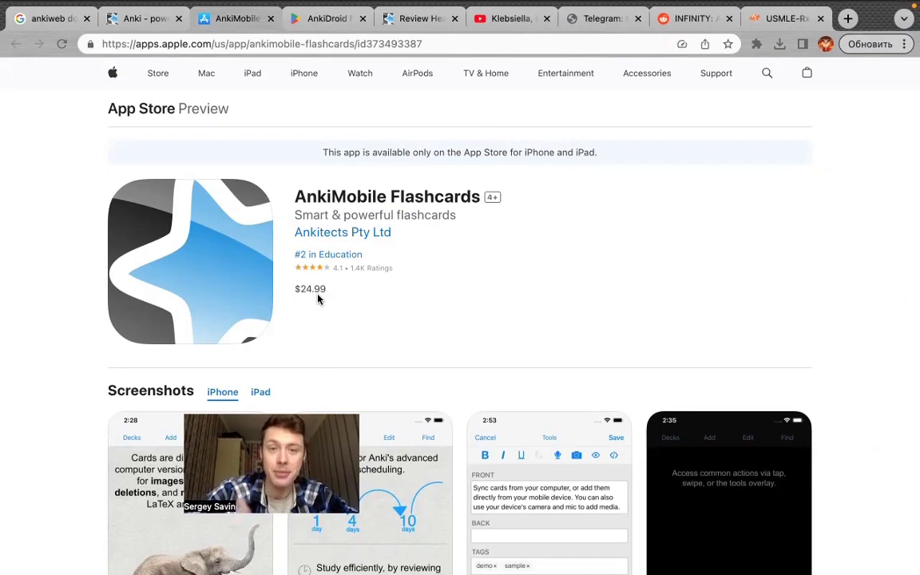
View the AnkiDroid store page, then close the AnkiMobile, AnkiDroid and Anki download pages.
click(284, 19)
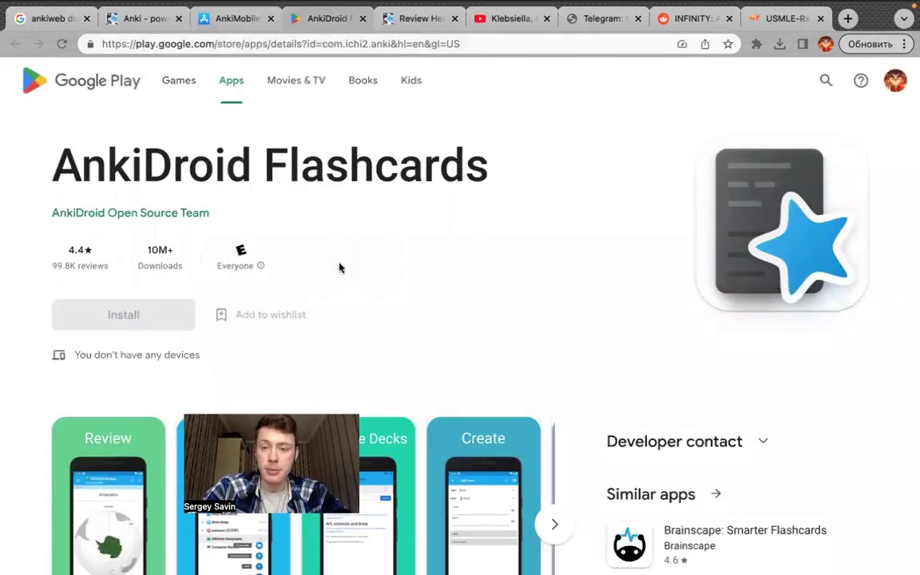
click(260, 21)
click(270, 19)
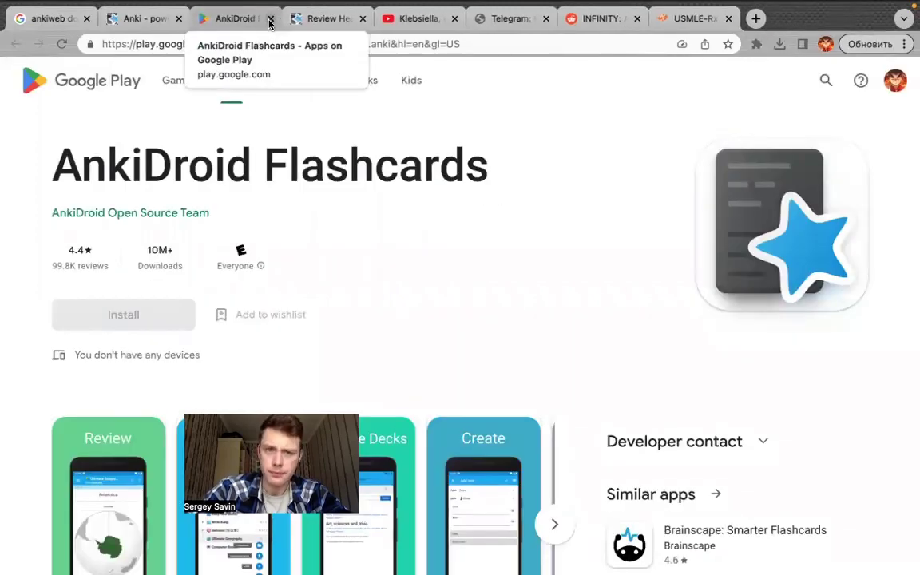
click(270, 19)
click(160, 20)
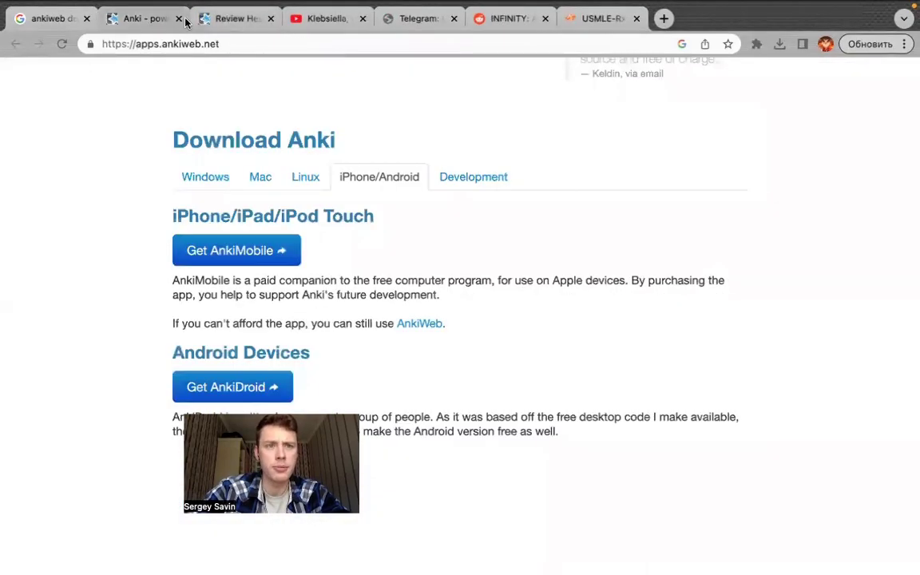
click(178, 19)
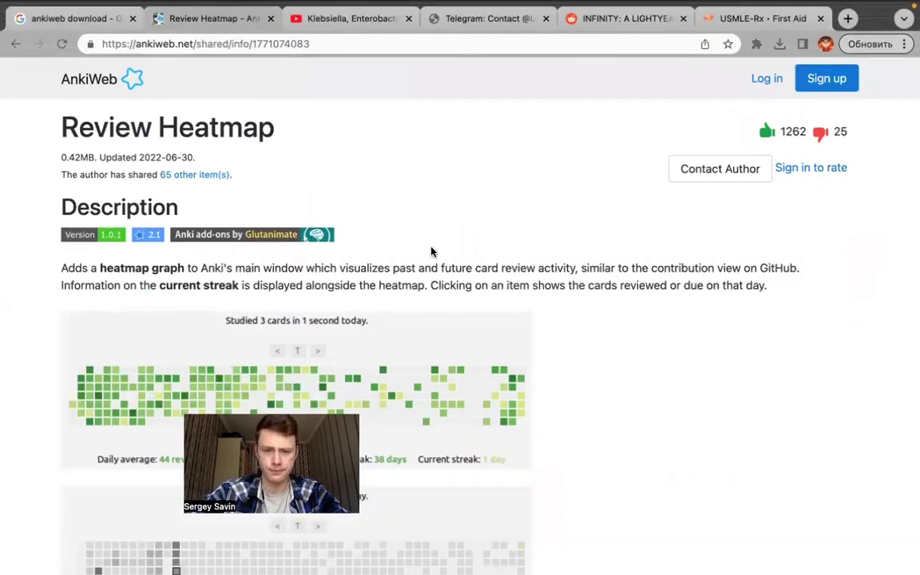
Switch to the Anki desktop window and create a new deck named Rx+Amboss+Uw.
key(ctrl+Up)
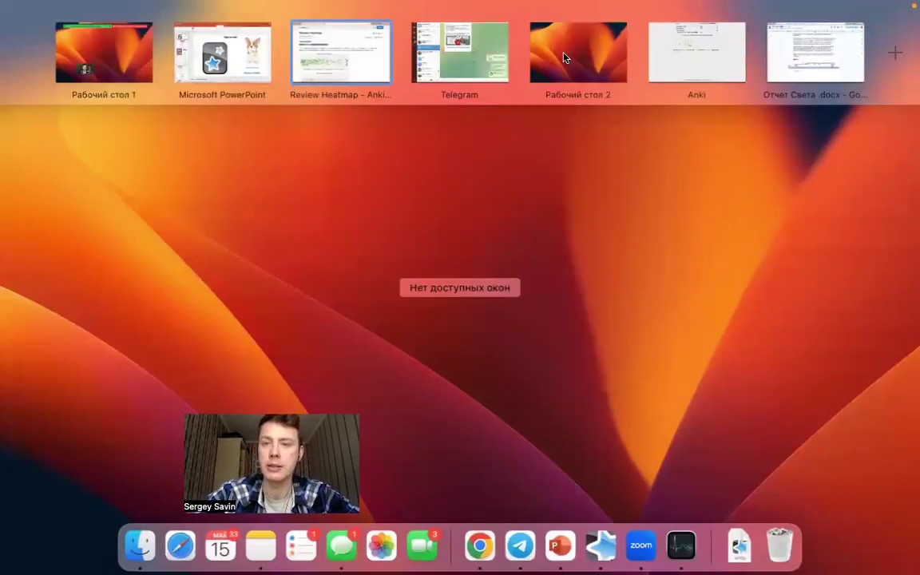
click(654, 57)
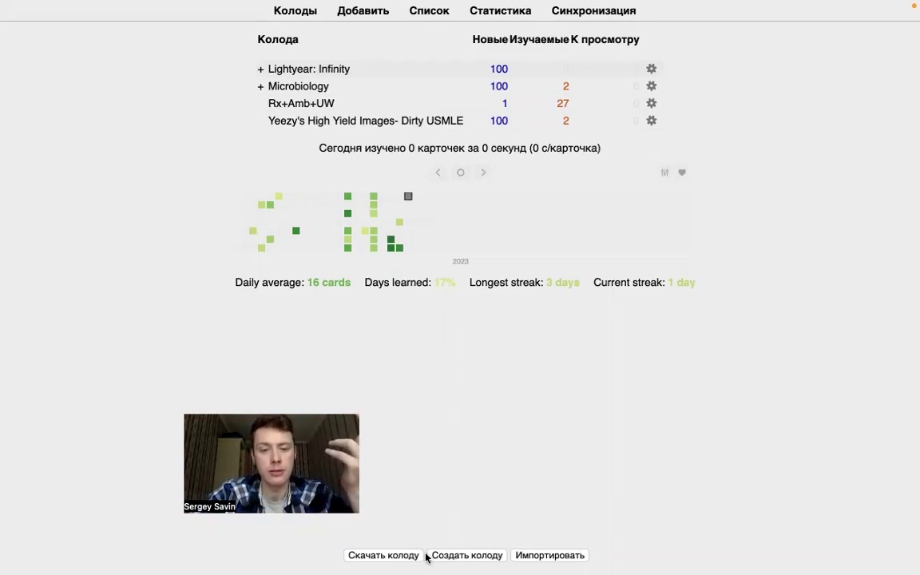
click(467, 556)
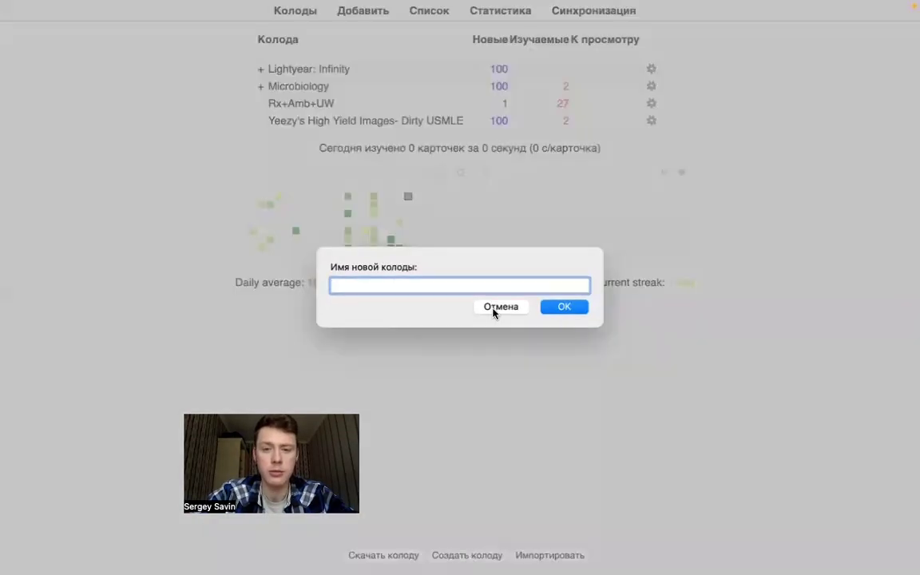
text(F)
key(BackSpace)
text(R)
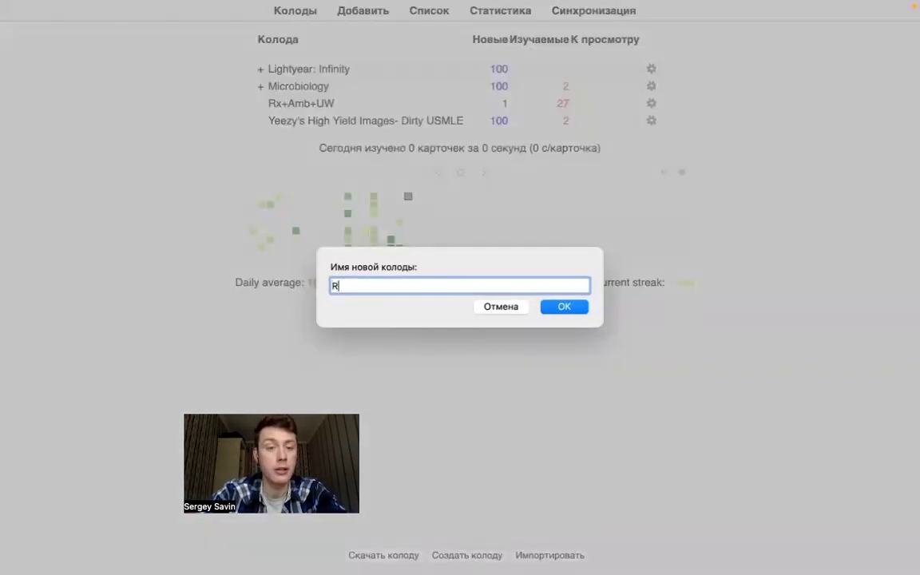
text(x+Am)
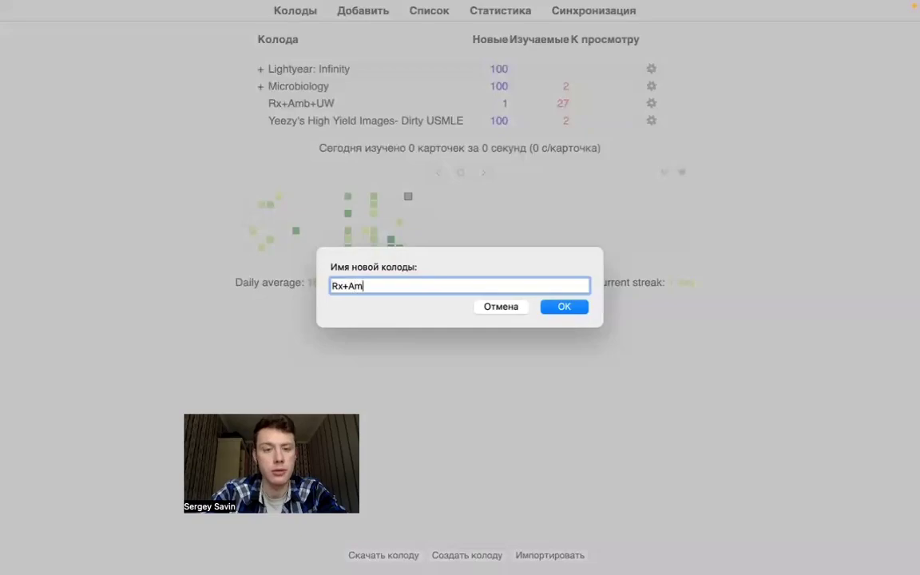
text(boss+ Uw)
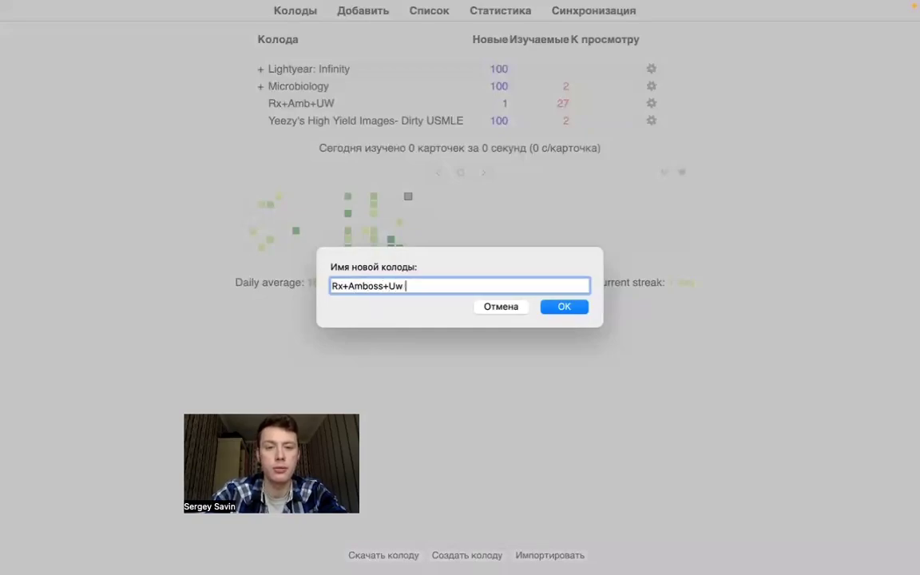
click(563, 308)
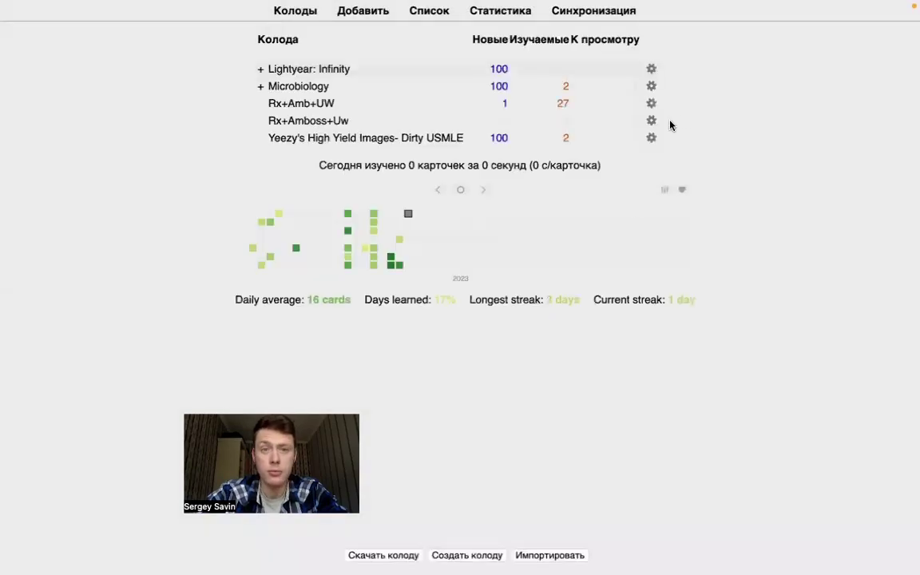
Delete the old Rx+Amb+UW deck.
click(651, 105)
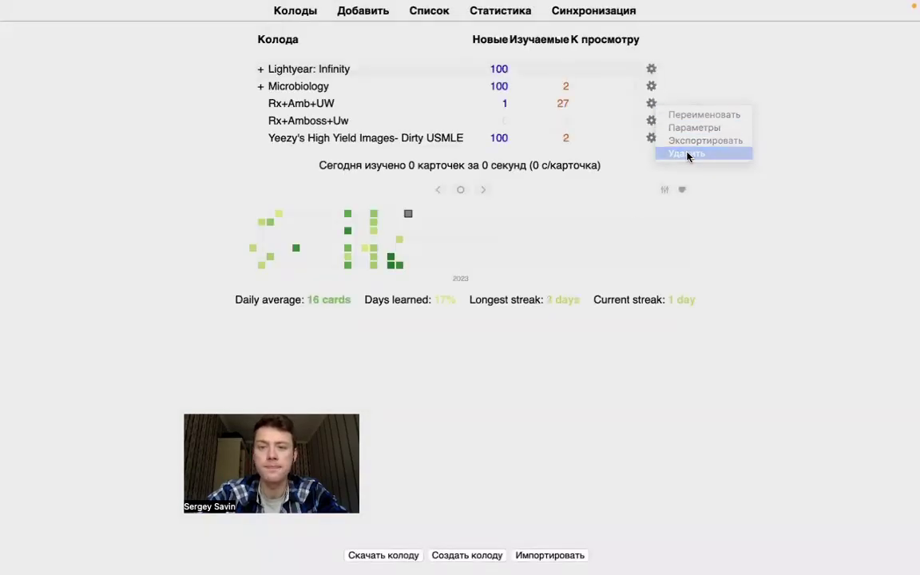
click(687, 154)
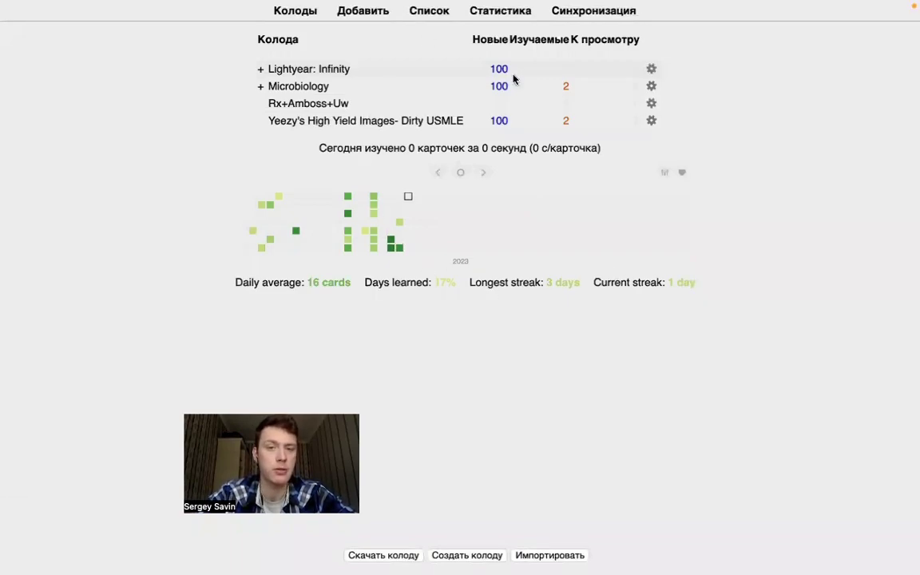
Open the options of the Rx+Amboss+Uw deck and examine the daily limits, learning steps and new-card intervals.
click(651, 104)
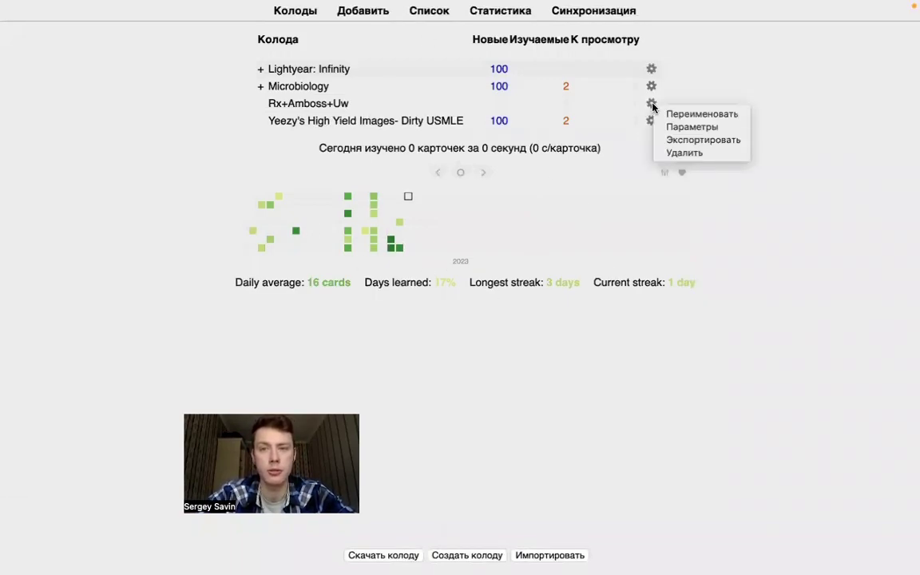
click(690, 128)
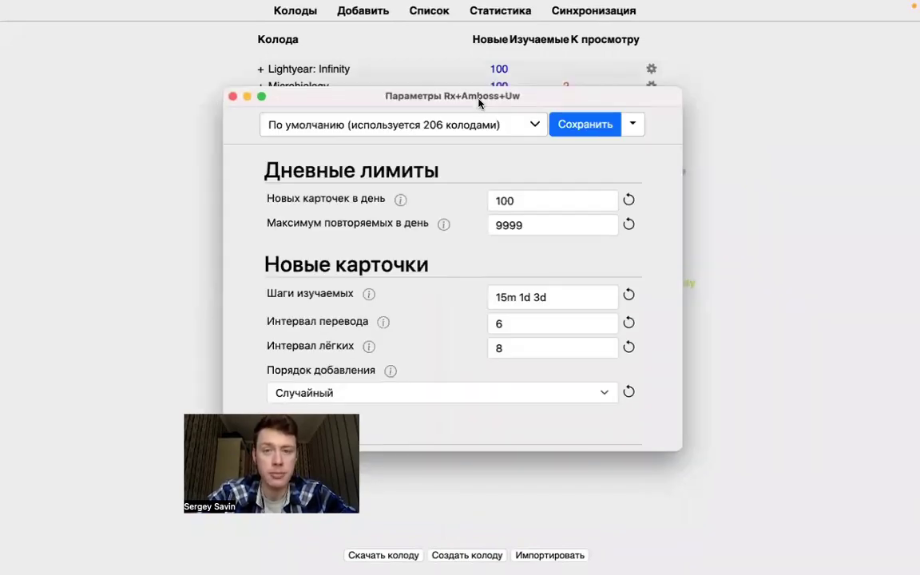
drag(460, 94, 613, 53)
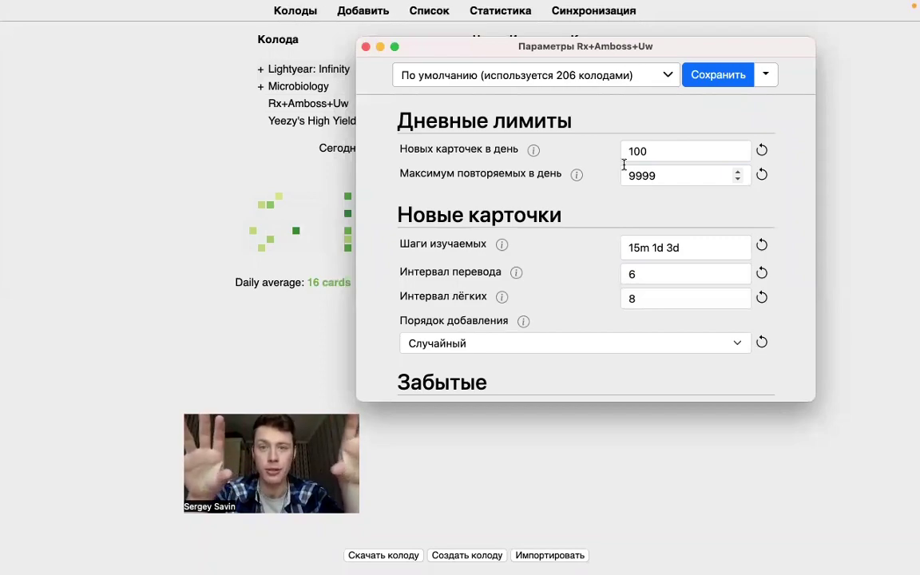
click(688, 150)
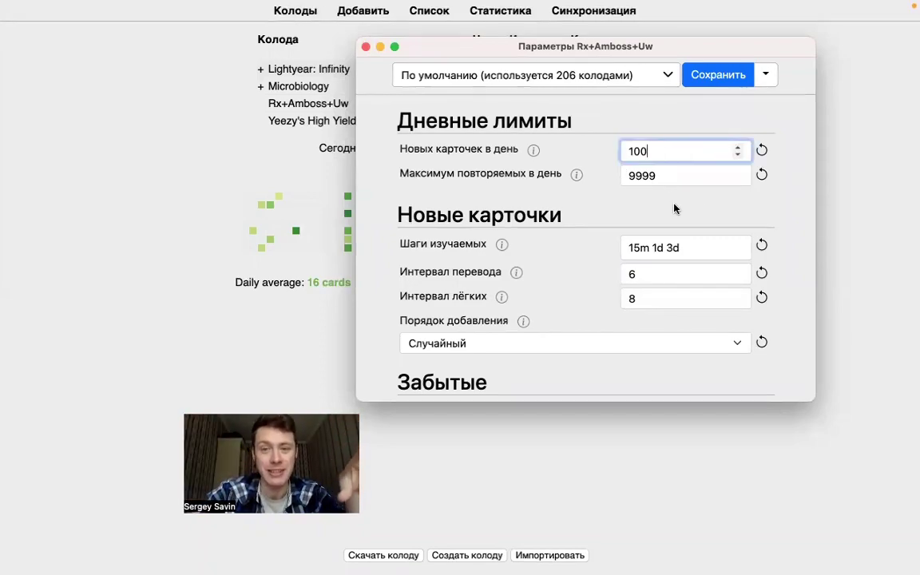
click(677, 173)
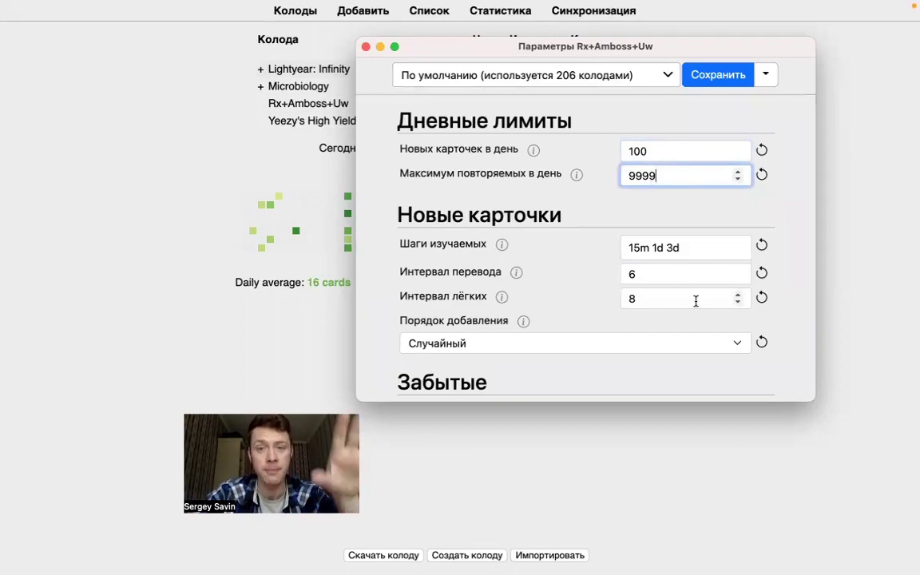
scroll(696, 300, down, 3)
scroll(650, 222, up, 1)
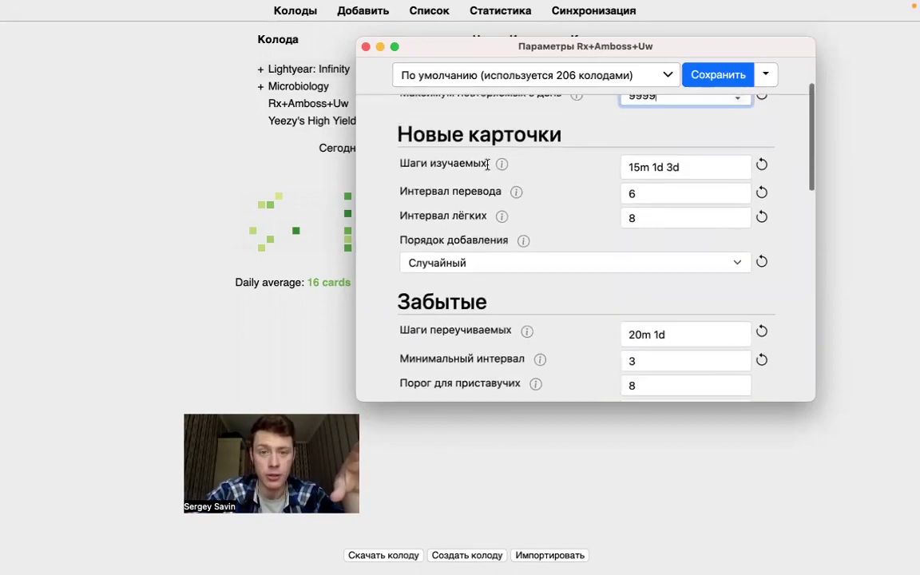
triple_click(623, 163)
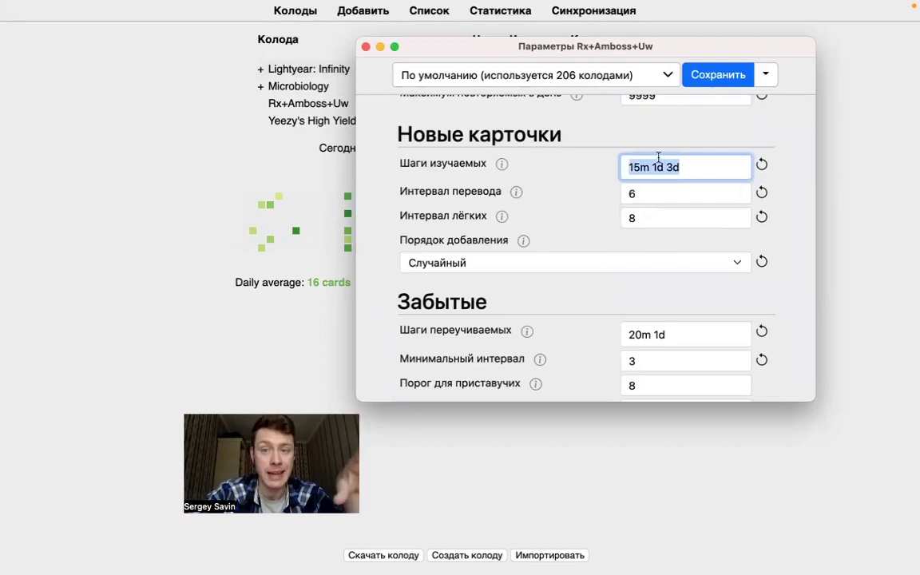
click(656, 159)
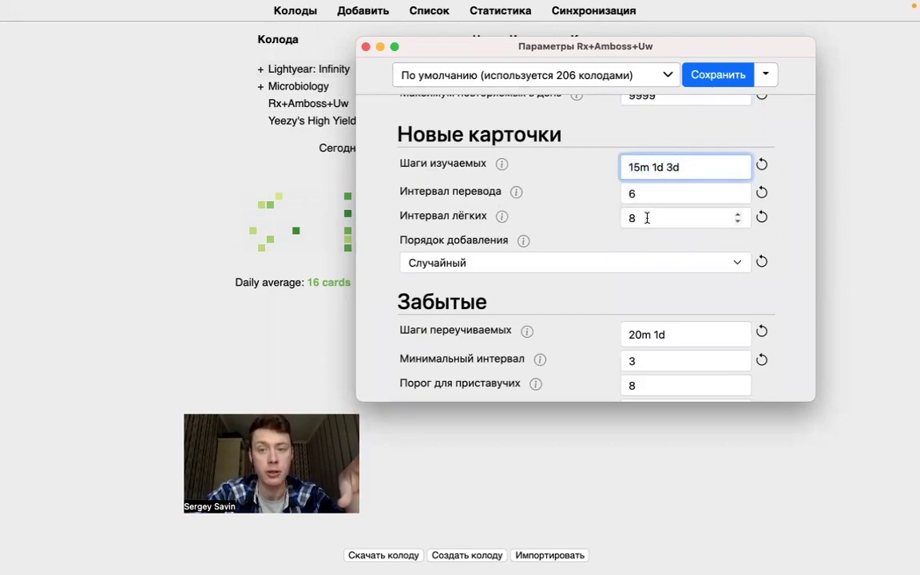
drag(647, 217, 616, 214)
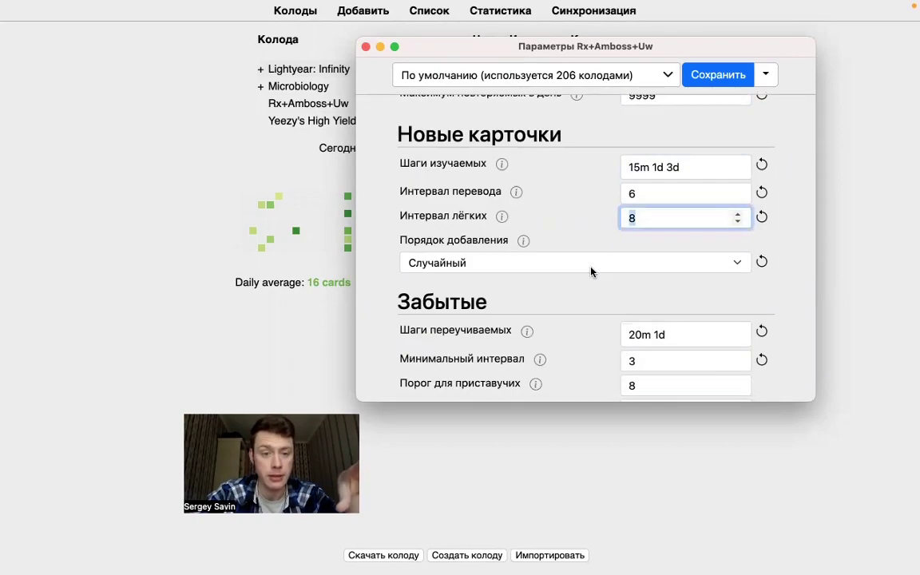
Examine the deck's lapse, timer, burying, audio and advanced settings, and save the deck options.
scroll(575, 256, down, 3)
mouse_move(470, 210)
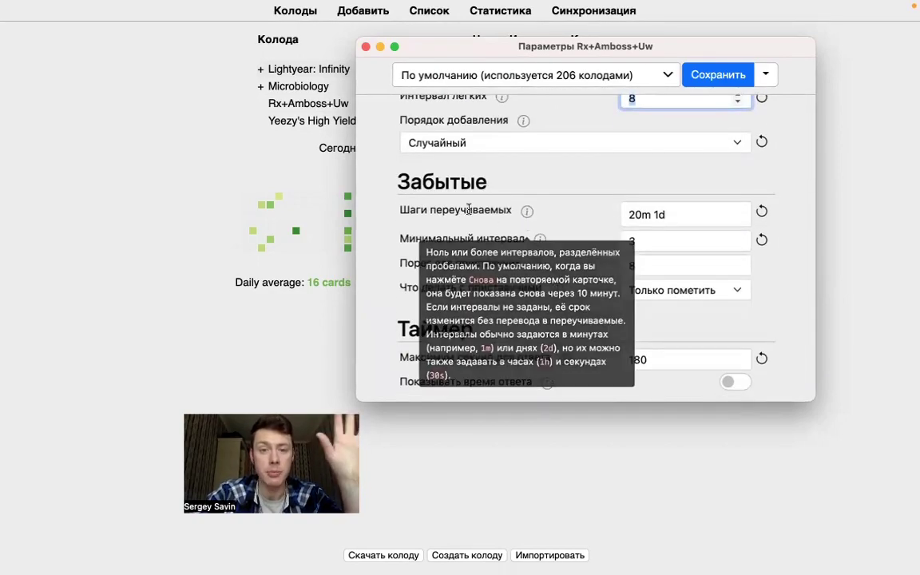
click(678, 214)
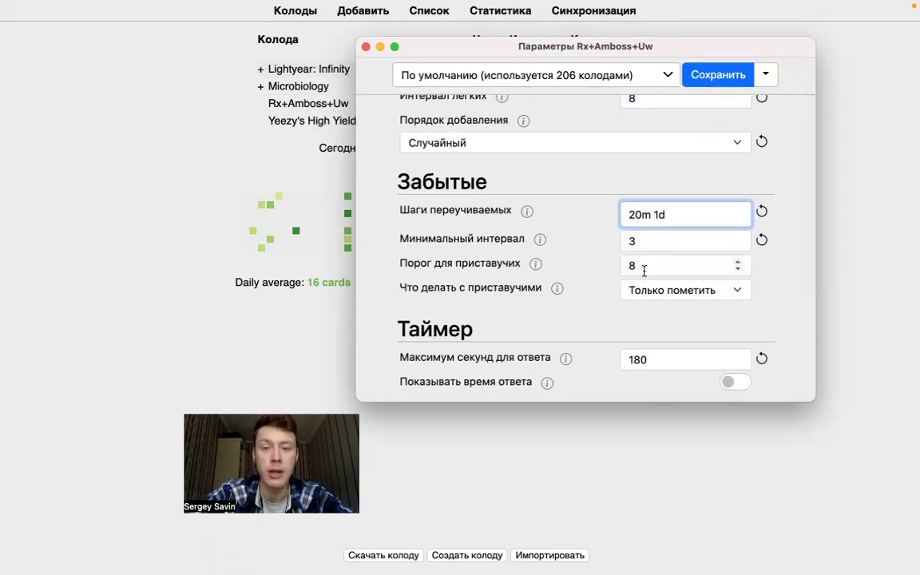
scroll(644, 270, down, 2)
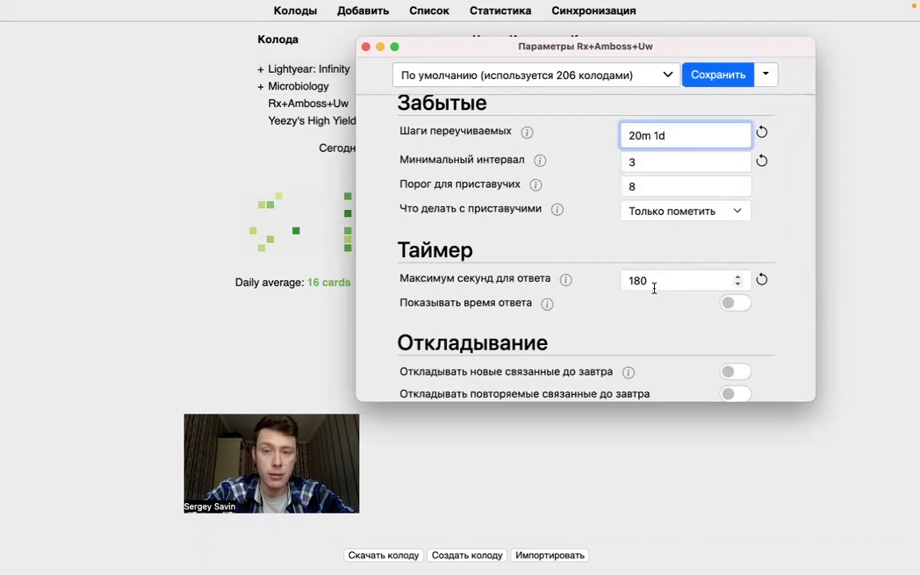
scroll(684, 308, down, 2)
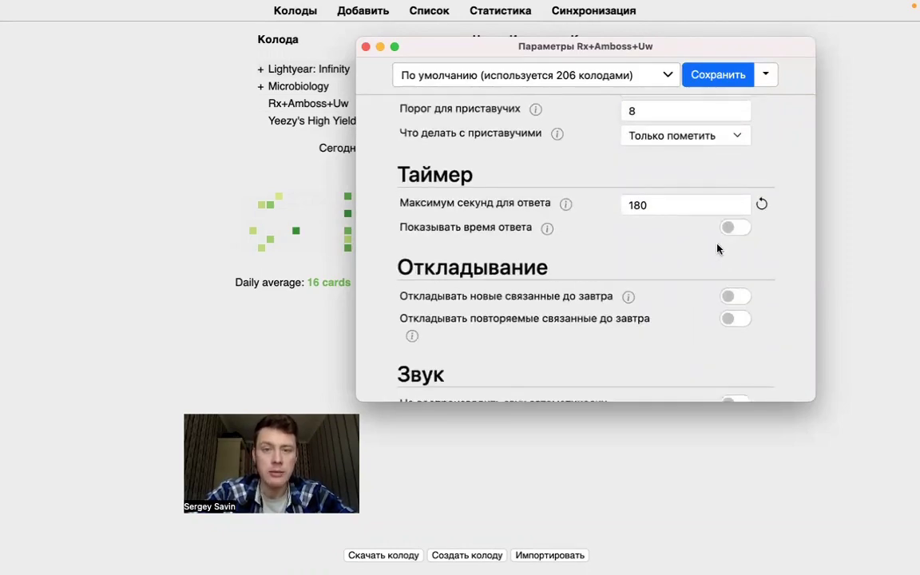
scroll(717, 249, down, 4)
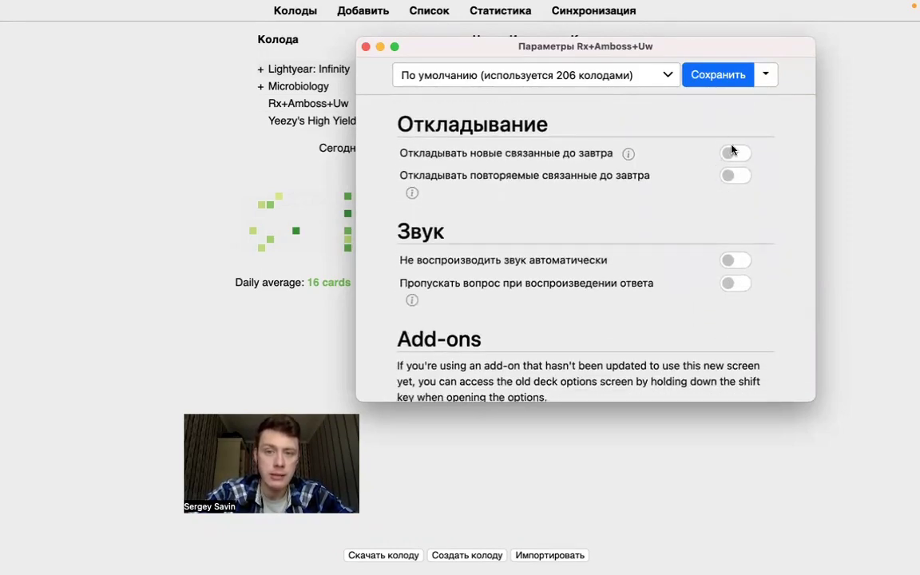
scroll(702, 231, down, 6)
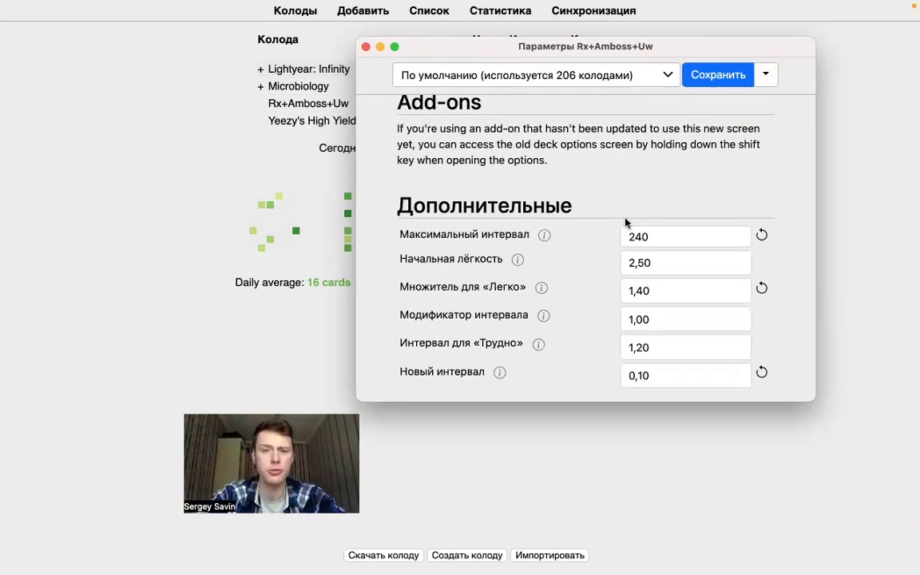
click(710, 83)
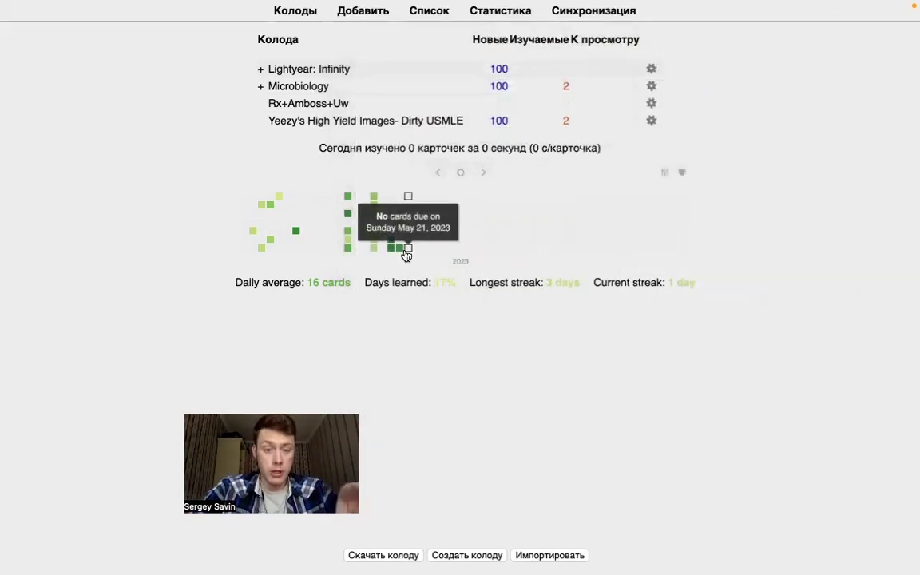
In Anki's scheduling preferences, set the new-card order to «Перемешивать новые и повторяемые».
mouse_move(118, 9)
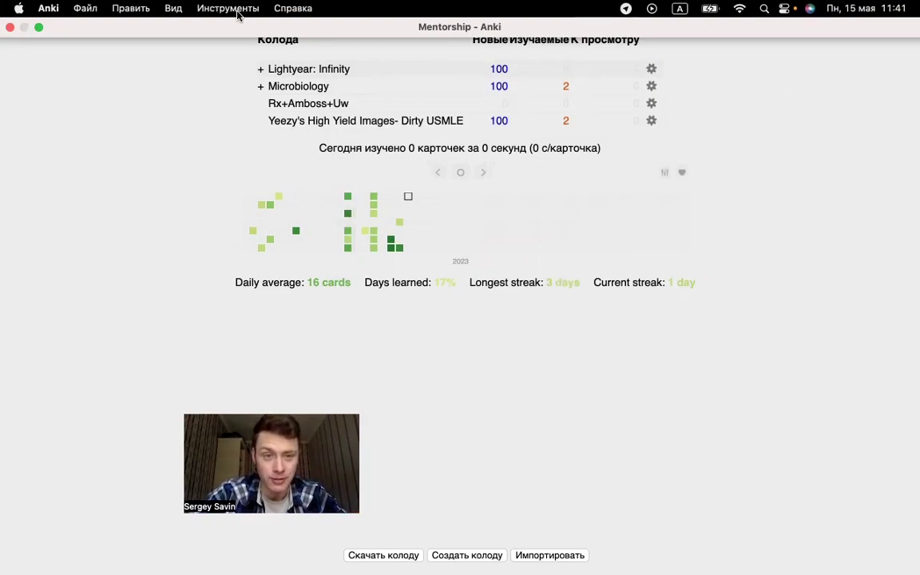
click(48, 8)
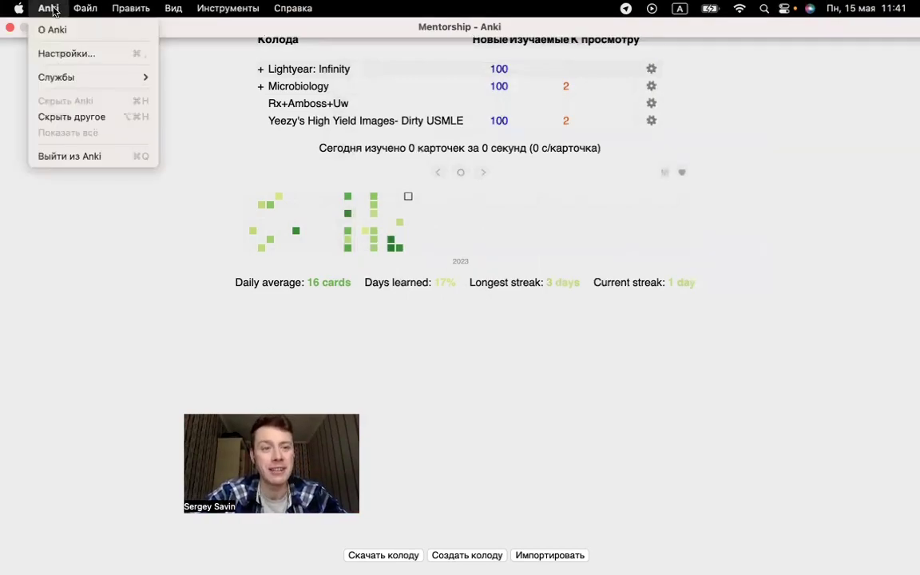
click(67, 53)
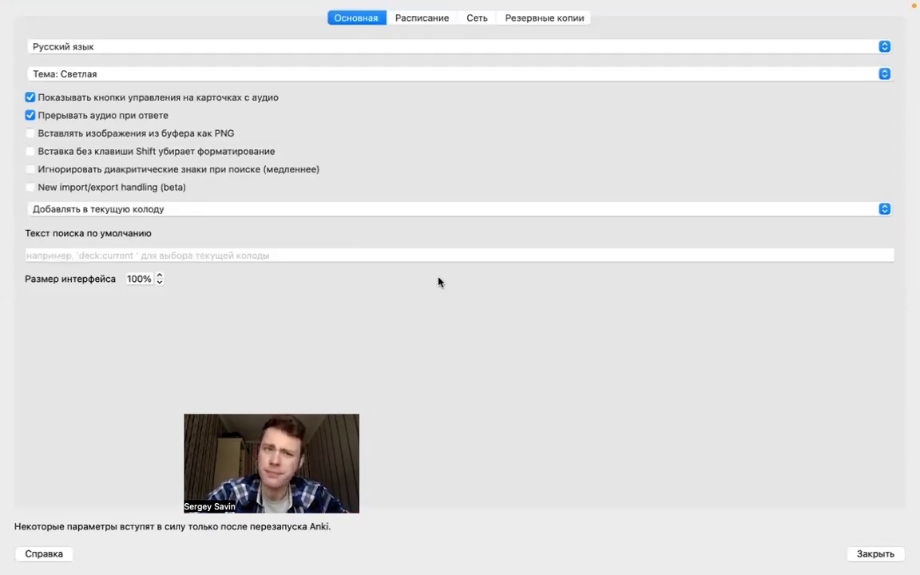
click(435, 23)
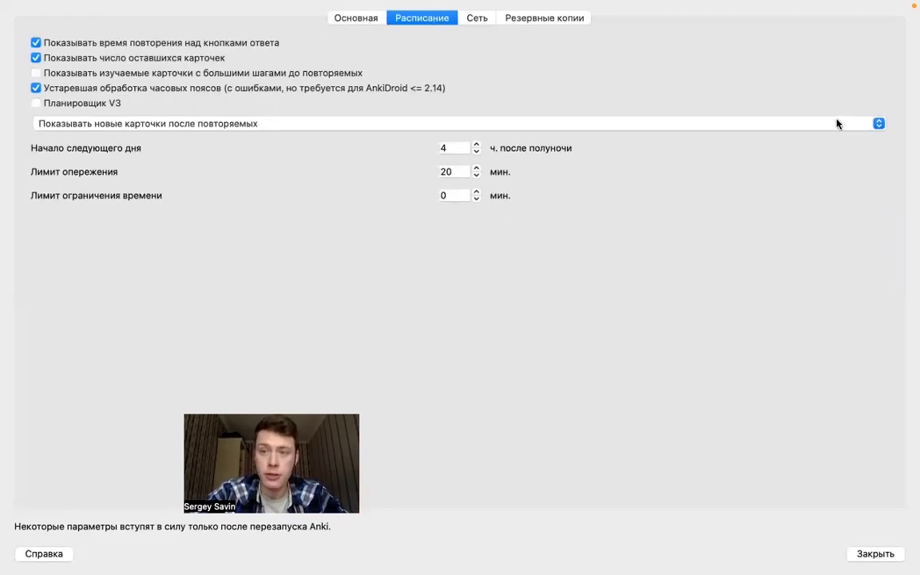
click(165, 125)
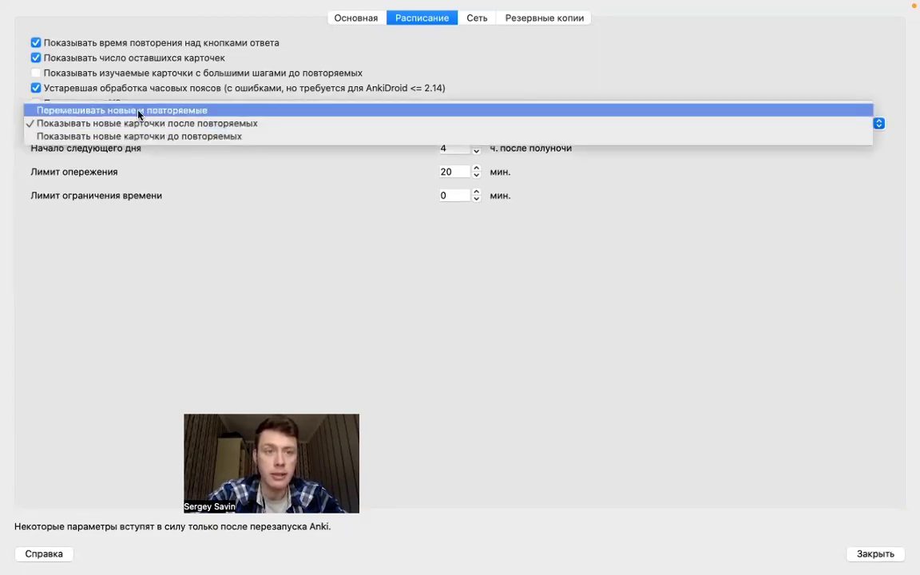
click(127, 108)
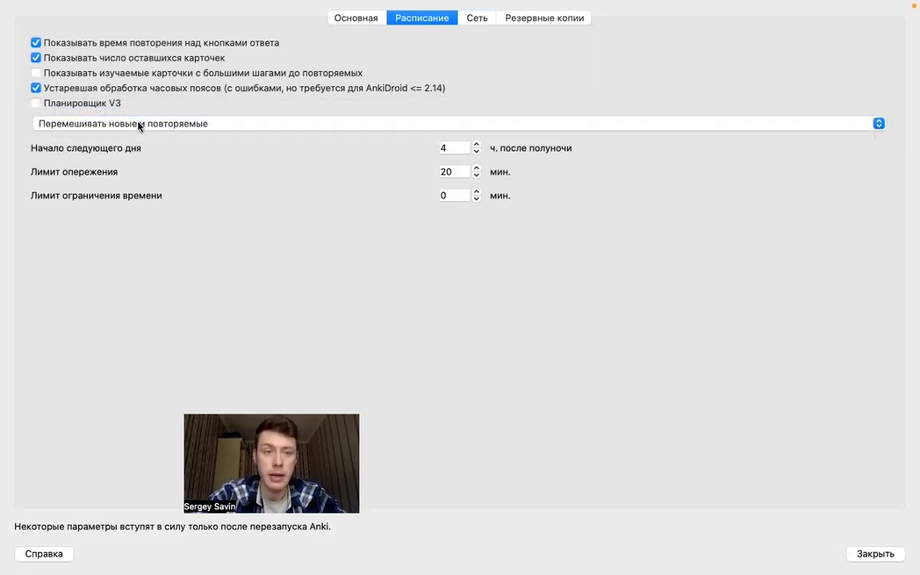
Set the new-card order to «Показывать новые карточки после повторяемых» and close the preferences.
click(139, 126)
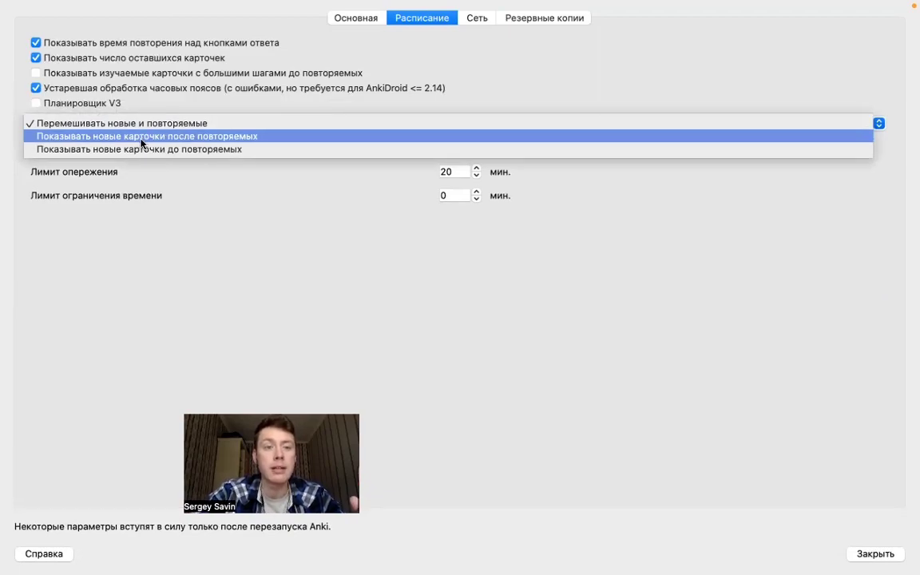
click(143, 138)
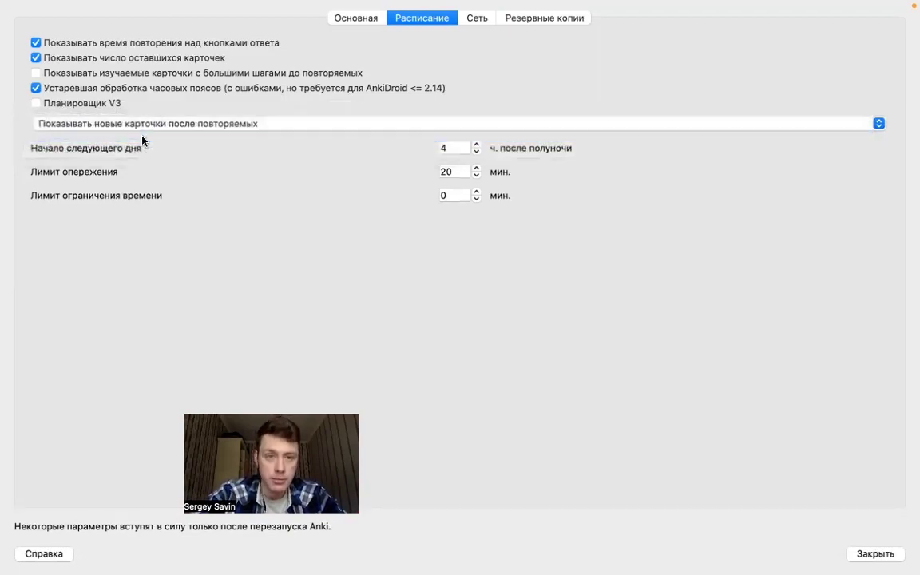
click(851, 551)
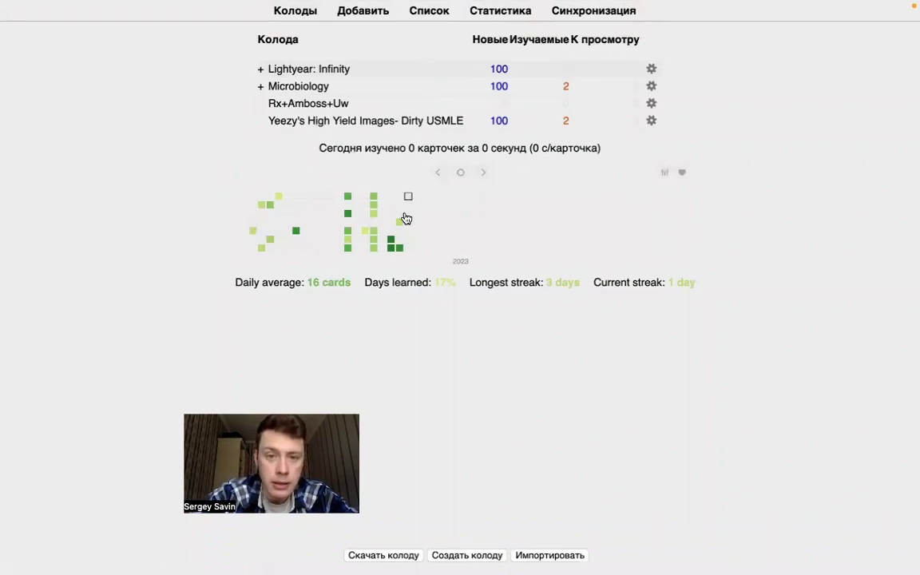
Check daily review counts on the heatmap, and open the prompt for installing an add-on by code.
mouse_move(401, 227)
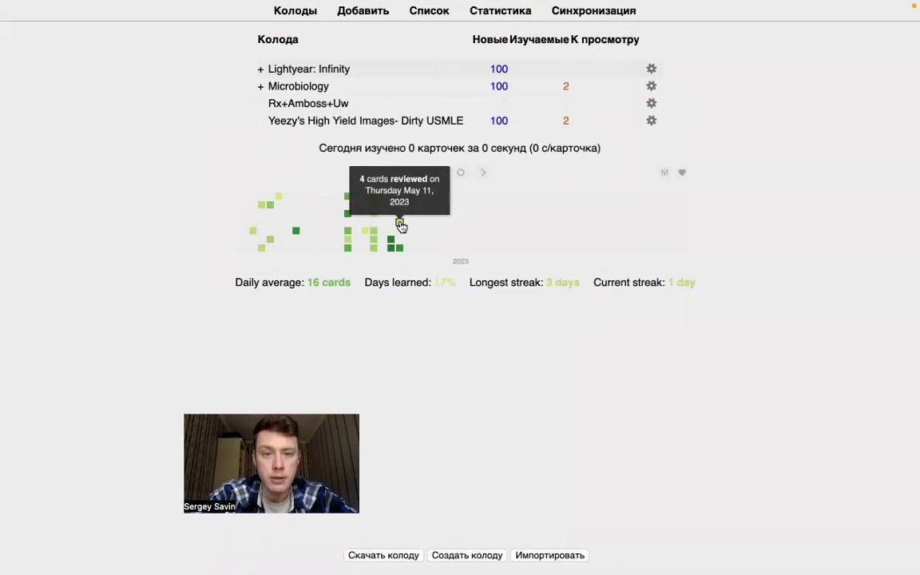
mouse_move(401, 252)
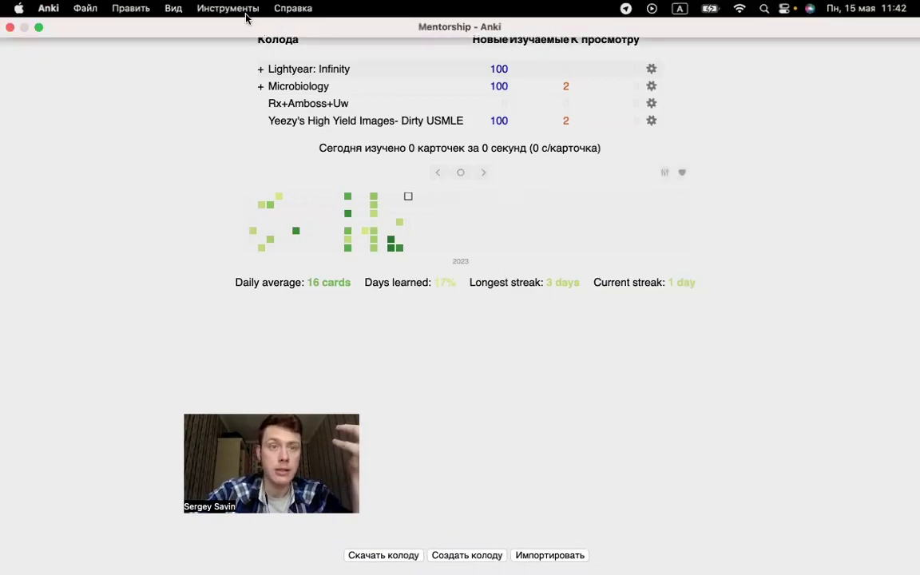
click(234, 11)
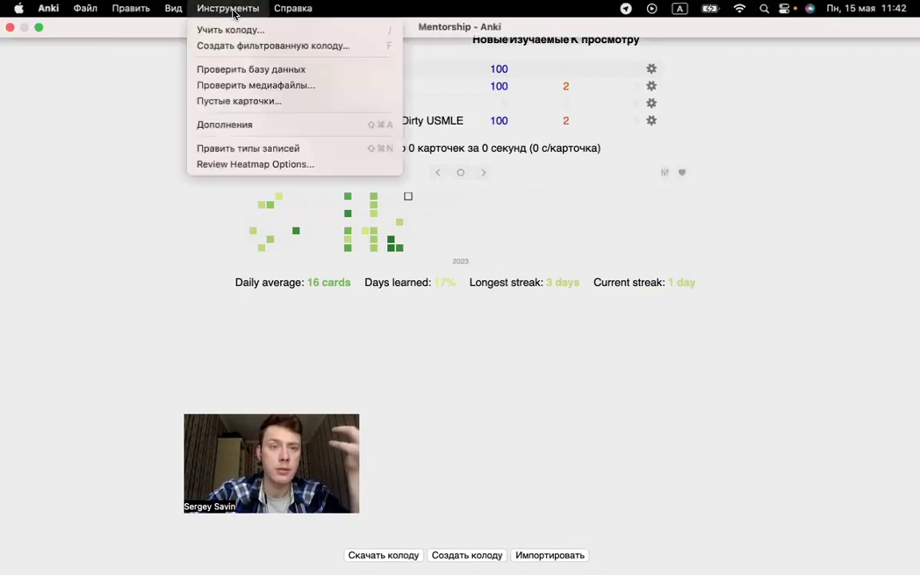
click(222, 125)
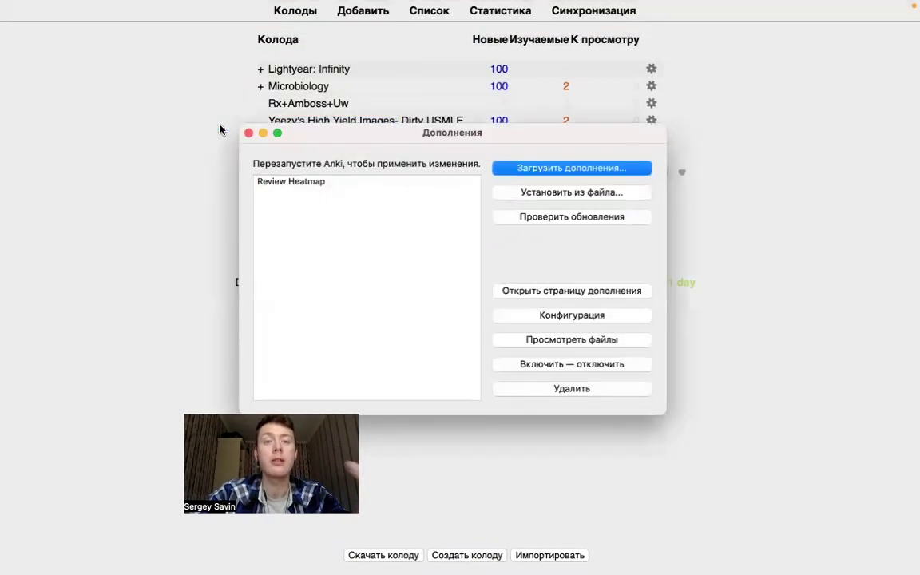
click(294, 181)
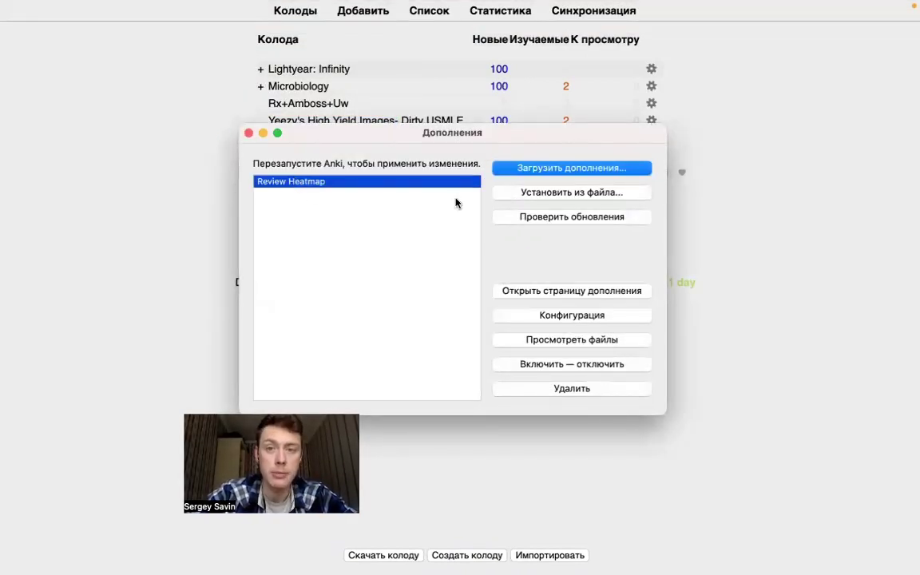
click(576, 169)
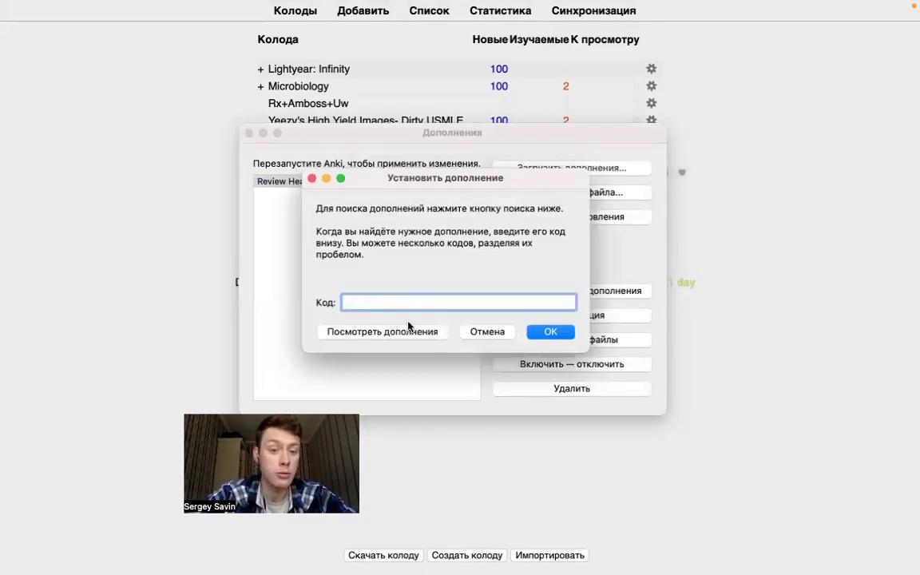
Switch to Chrome and examine the Review Heatmap page on AnkiWeb, from its description to the download section.
key(ctrl+Up)
drag(688, 62, 451, 60)
click(286, 50)
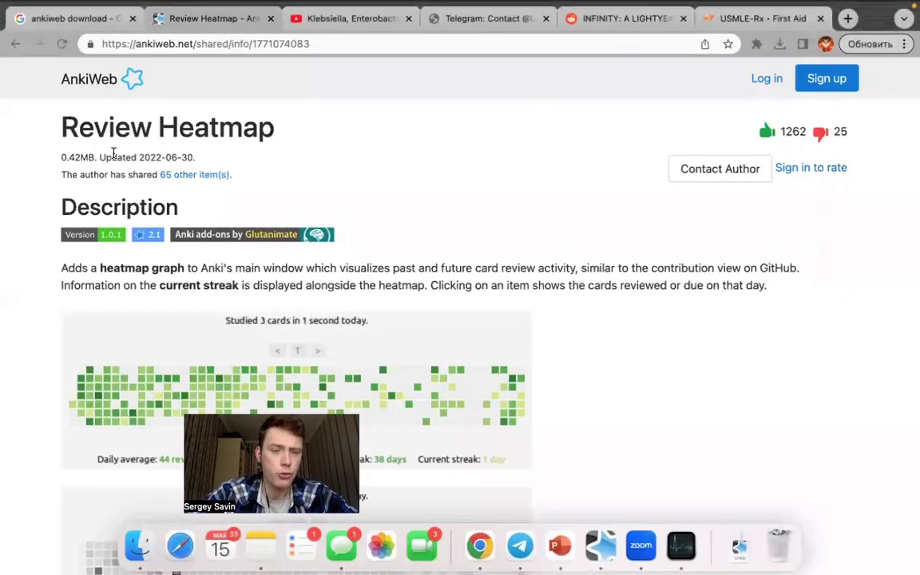
drag(276, 129, 63, 128)
click(64, 128)
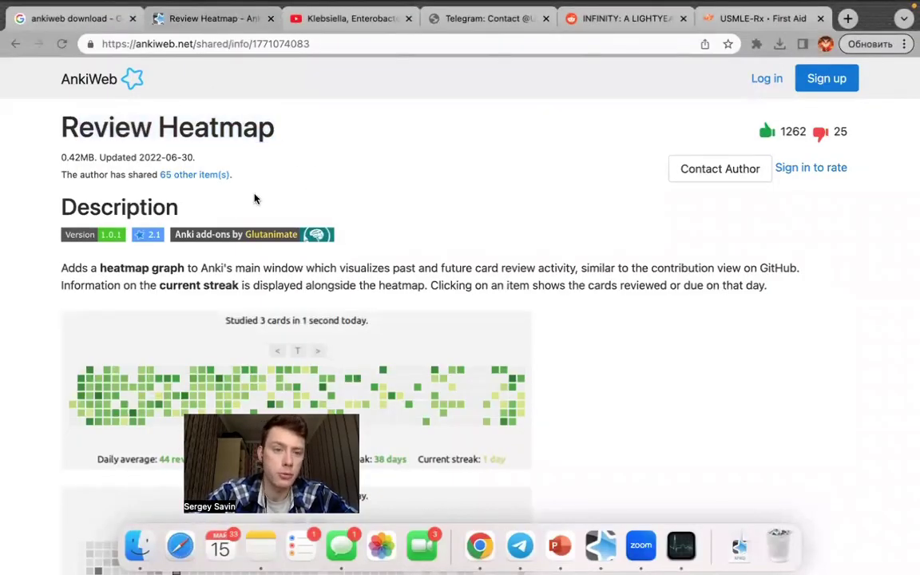
scroll(255, 199, down, 5)
scroll(255, 199, down, 20)
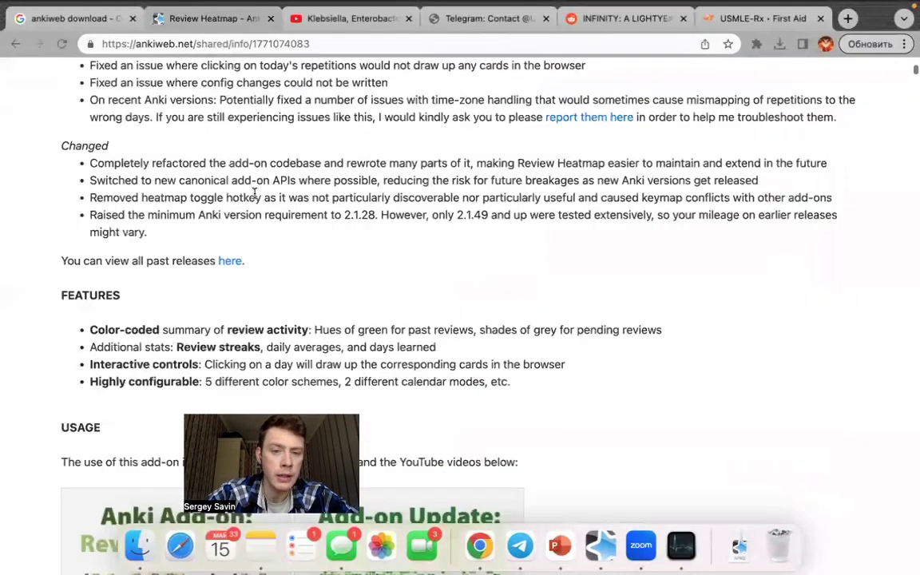
scroll(255, 199, up, 4)
scroll(254, 199, up, 20)
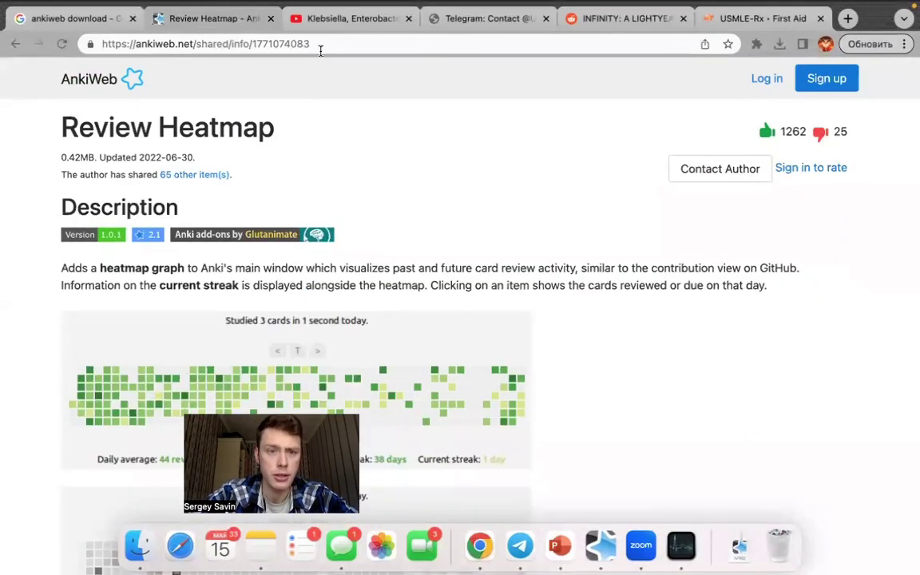
scroll(273, 179, down, 20)
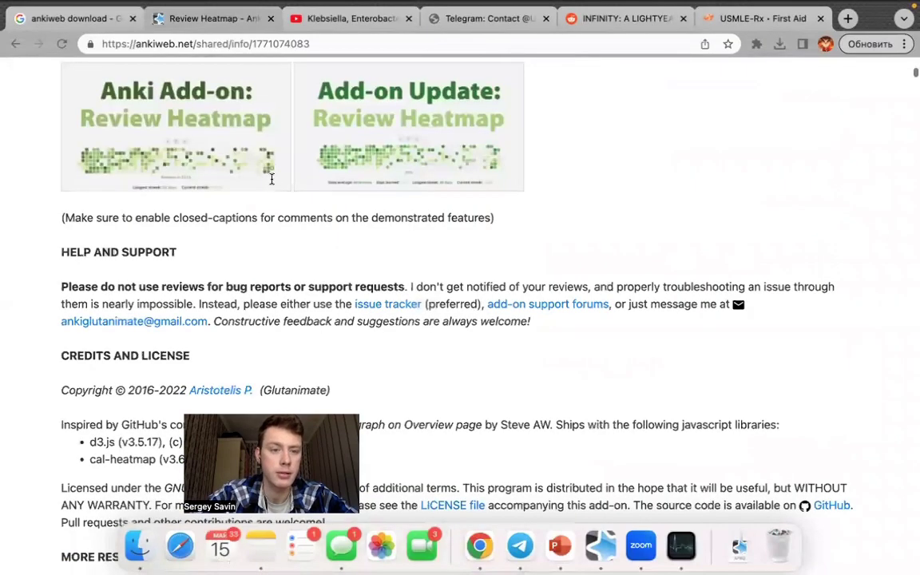
scroll(272, 182, down, 8)
scroll(271, 183, down, 4)
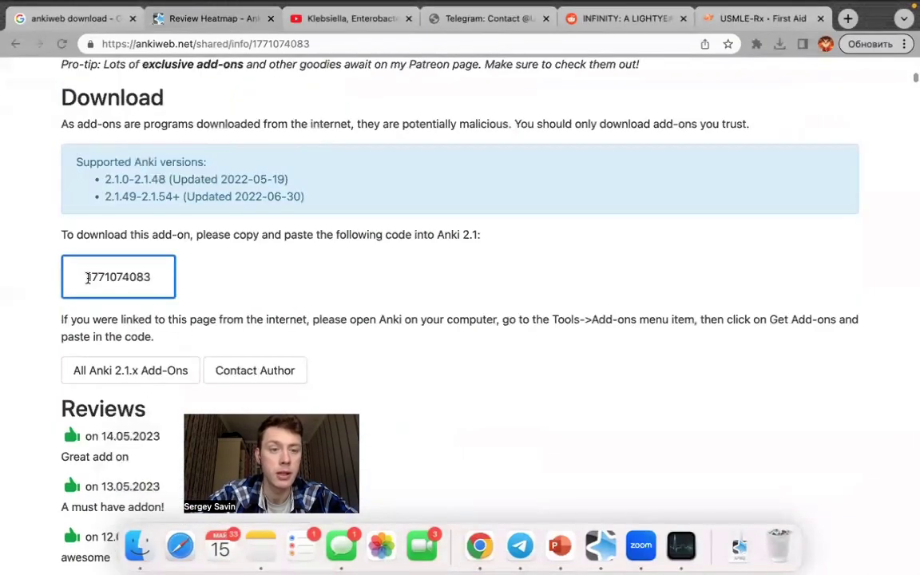
drag(86, 276, 177, 281)
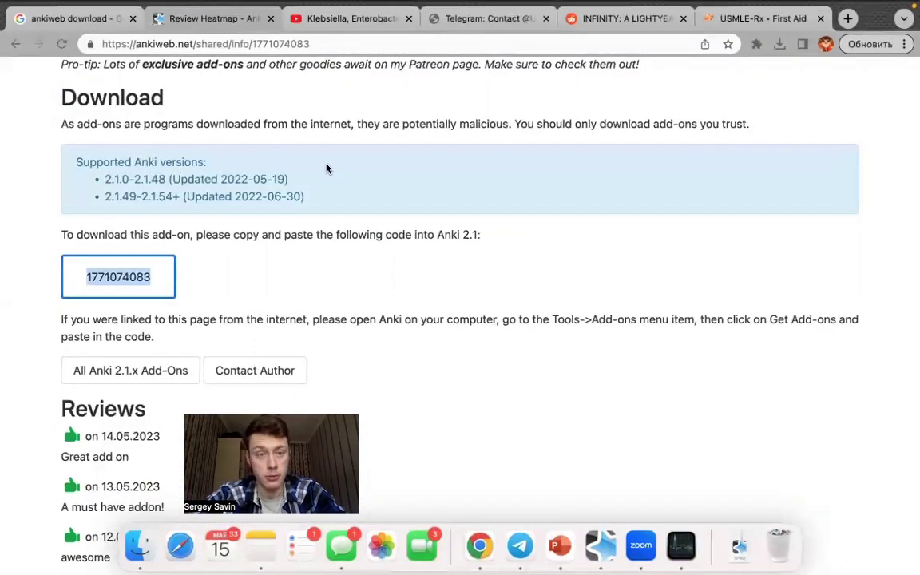
click(259, 45)
click(327, 46)
double_click(294, 43)
key(super+c)
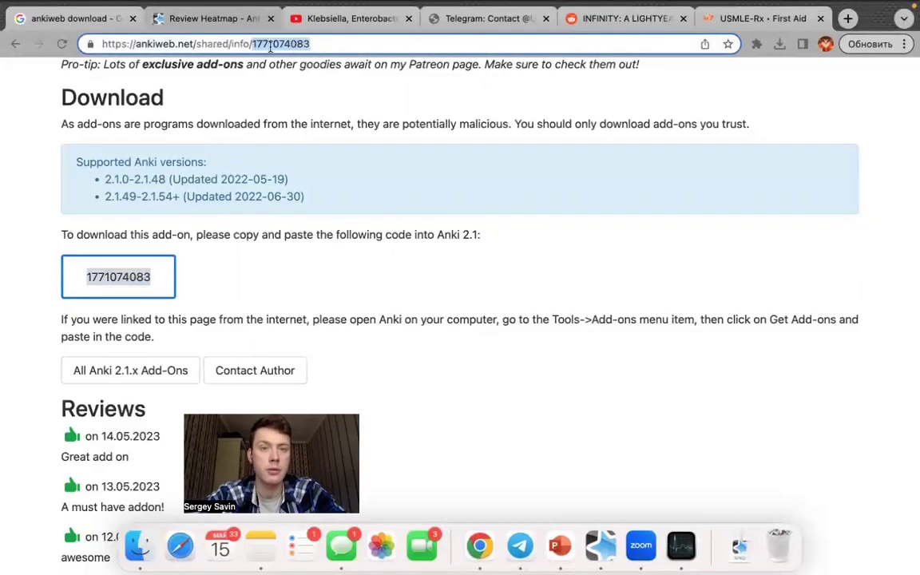
key(ctrl+Up)
click(424, 66)
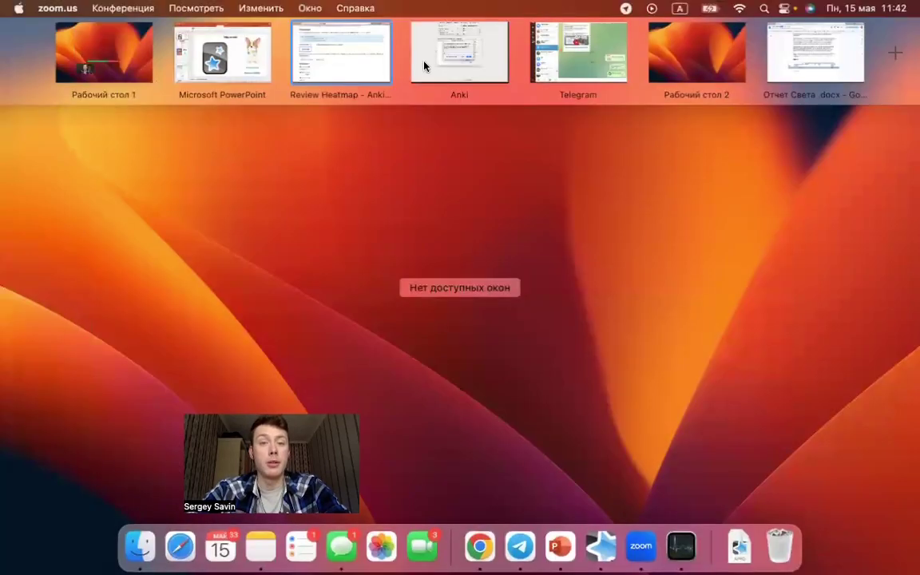
key(super+v)
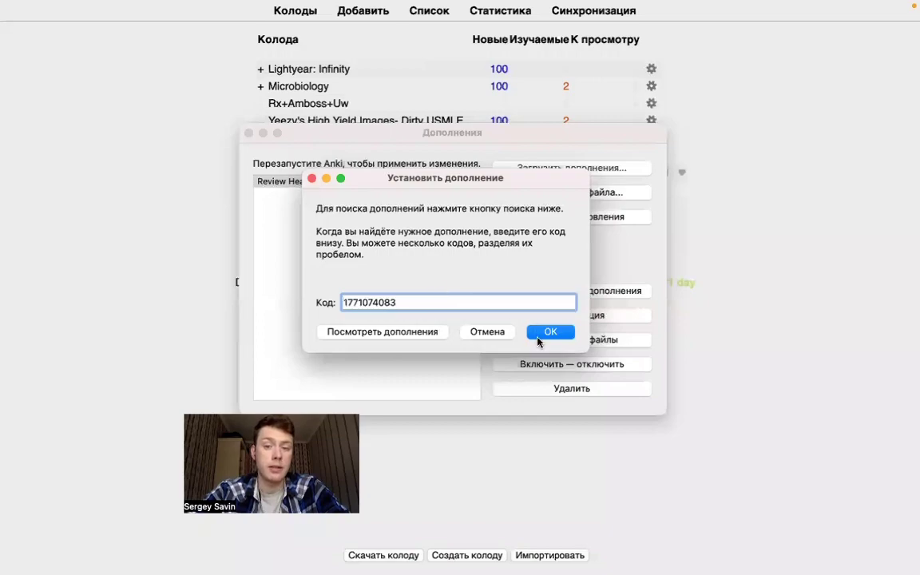
click(501, 334)
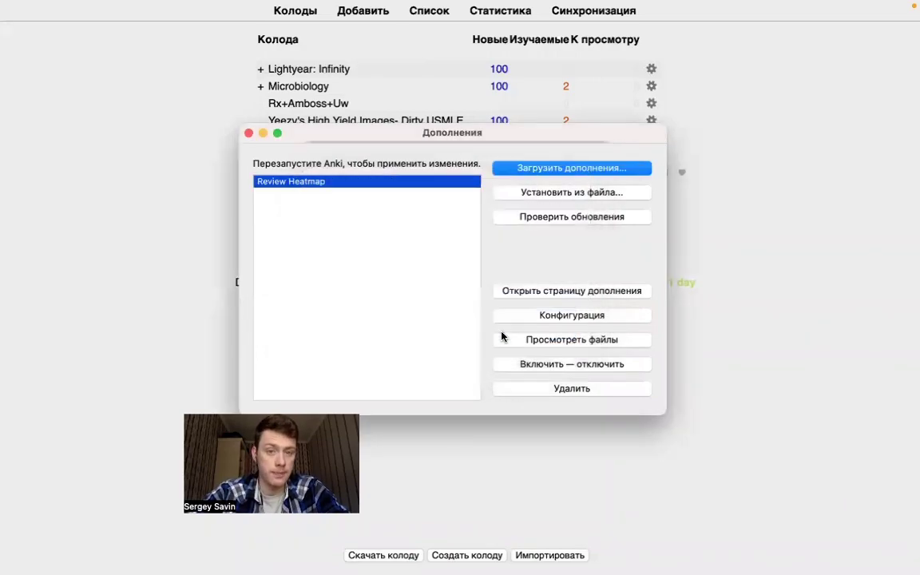
click(248, 133)
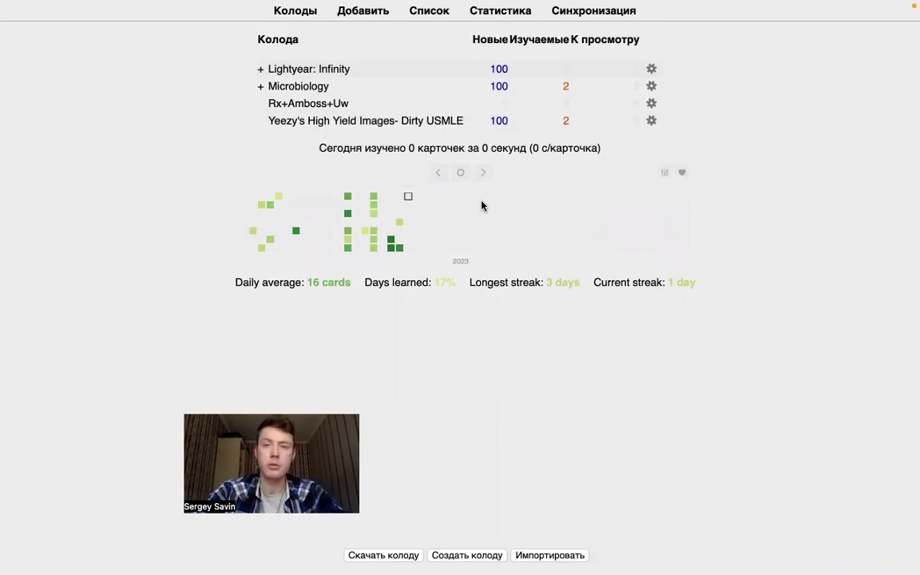
View AnkiWeb's account registration page from the synchronization login prompt, and return to Anki to cancel the login.
click(578, 14)
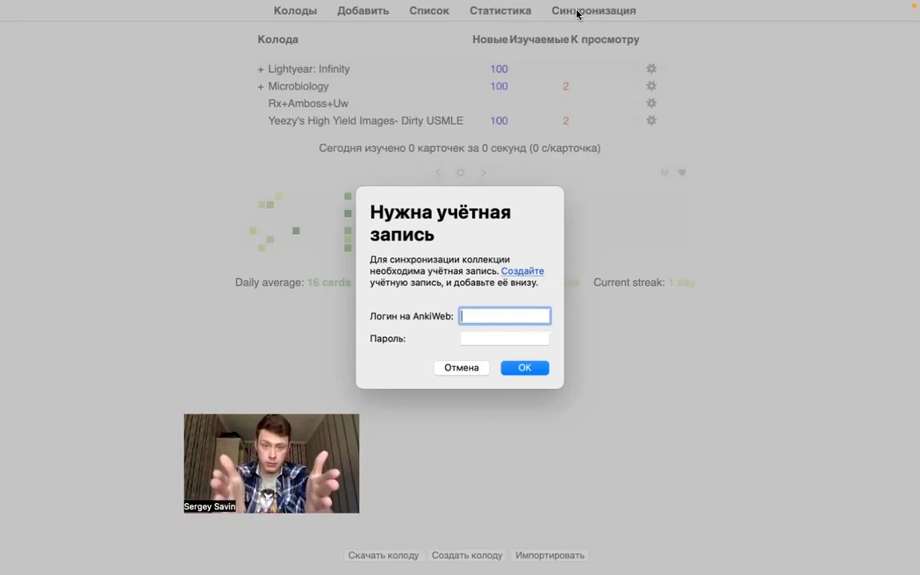
click(505, 272)
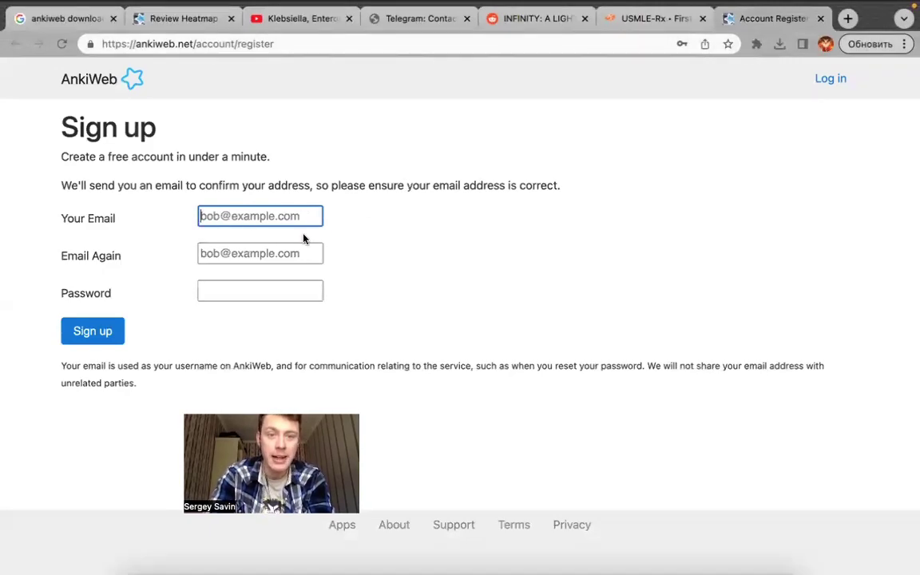
key(ctrl+Up)
click(492, 83)
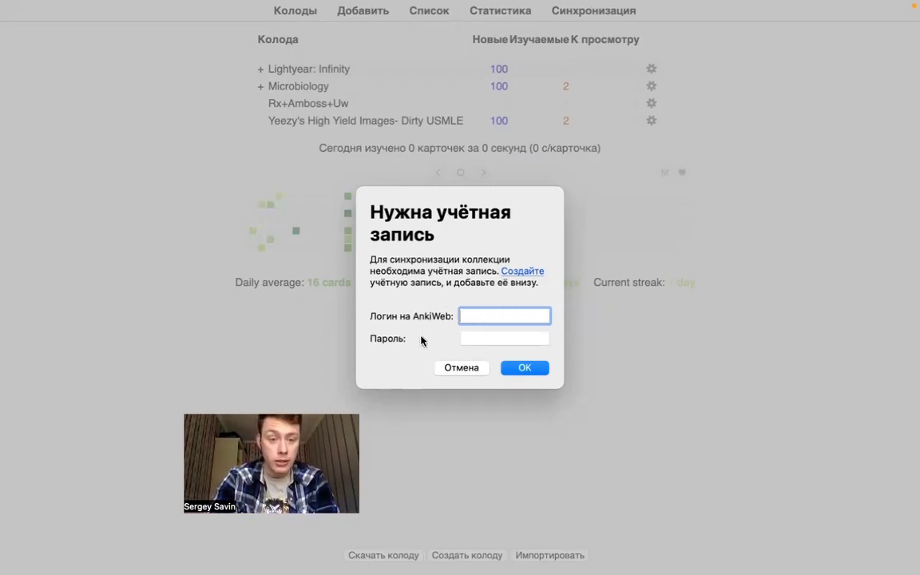
click(451, 370)
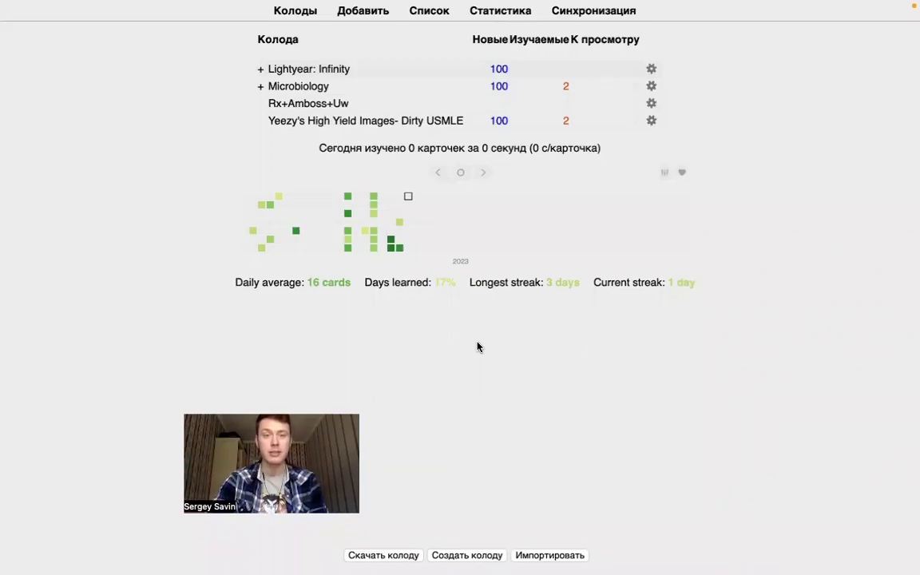
Examine the network synchronization options in Anki's preferences and close them.
mouse_move(94, 25)
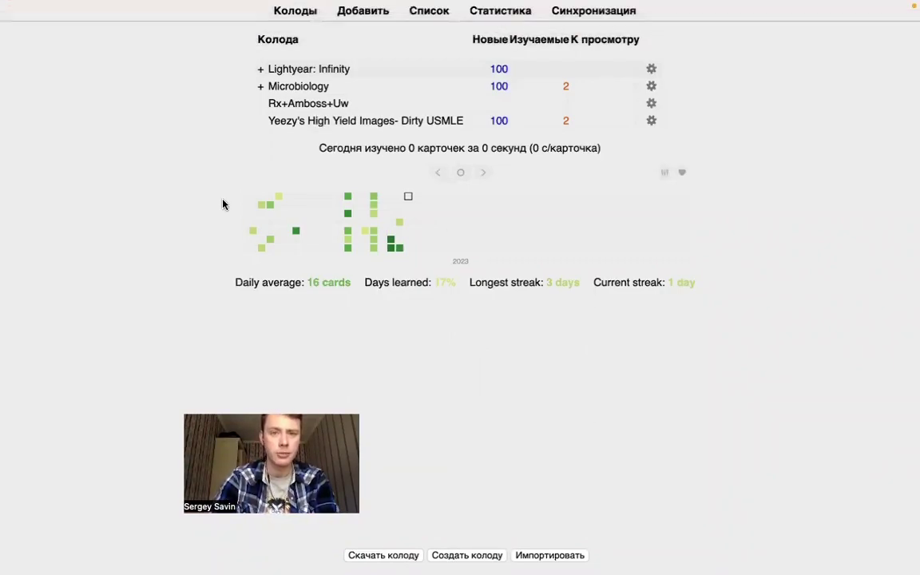
click(45, 9)
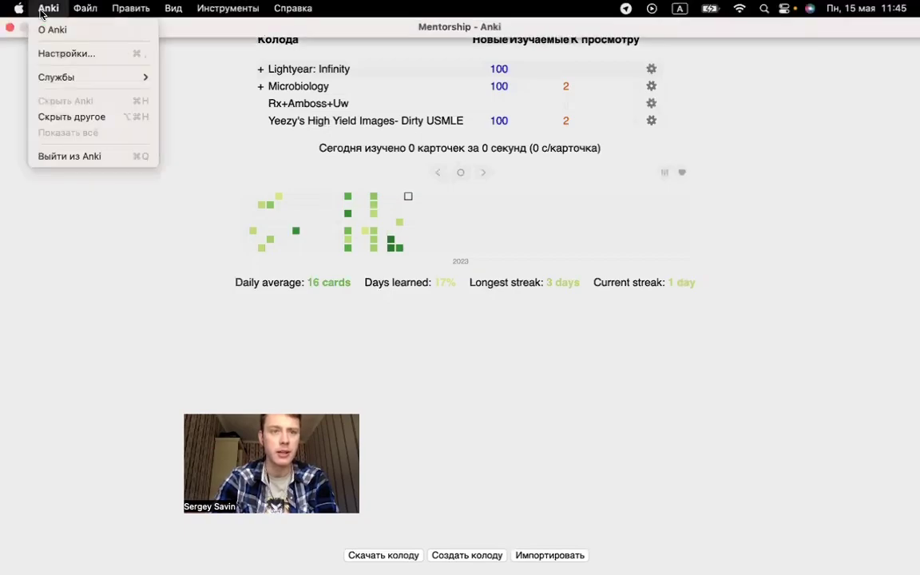
click(57, 54)
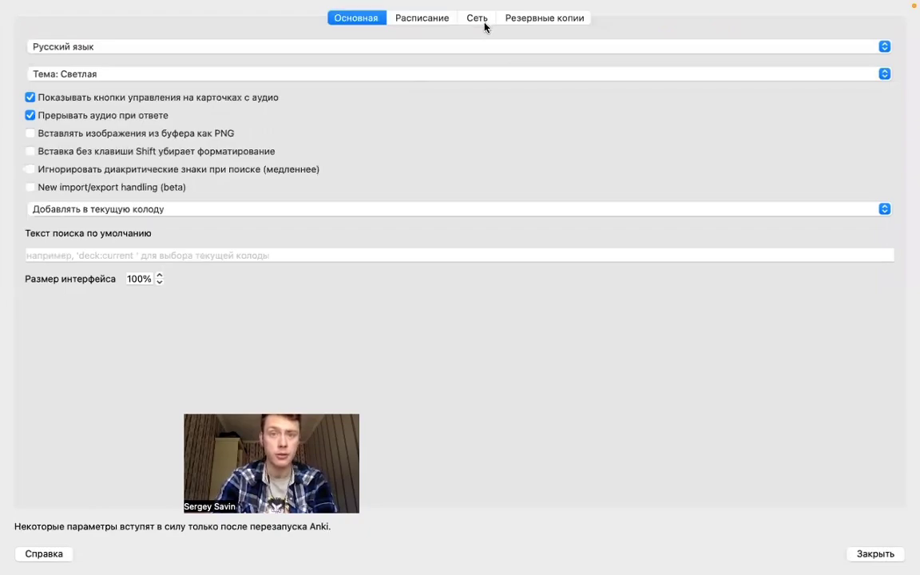
click(479, 21)
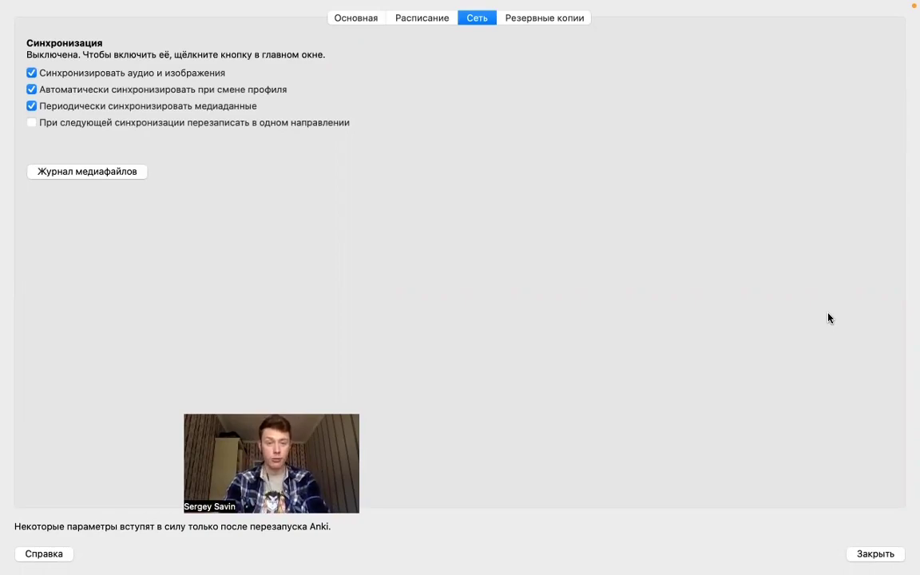
click(858, 558)
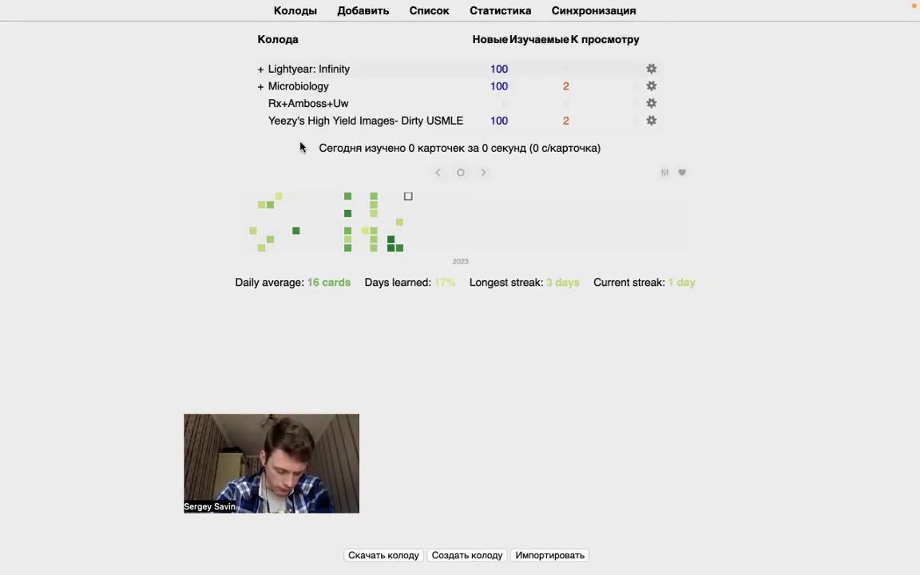
Switch to the browser, play the SketchyMicro video on Klebsiella, Enterobacter, Serratia, skip ahead to the hospital-bed scene and pause it.
key(ctrl+Up)
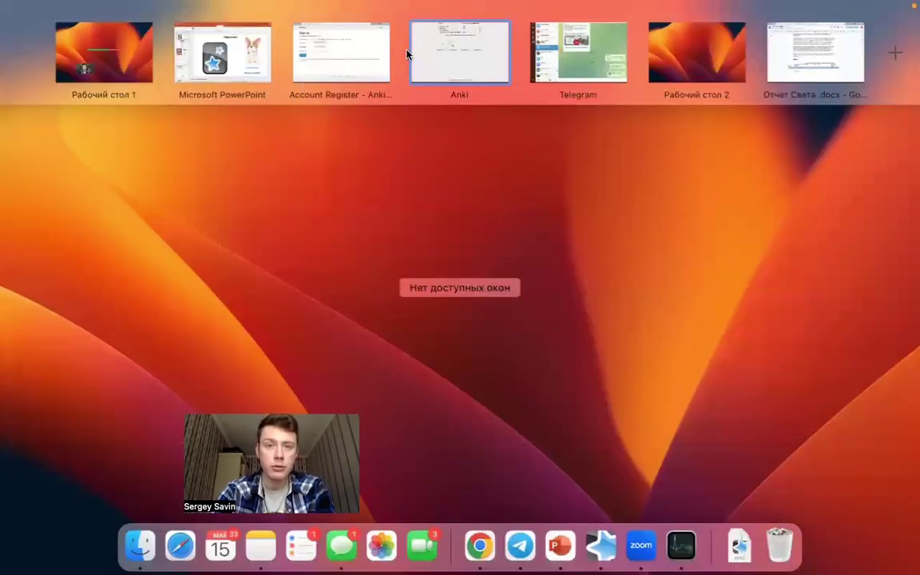
click(339, 57)
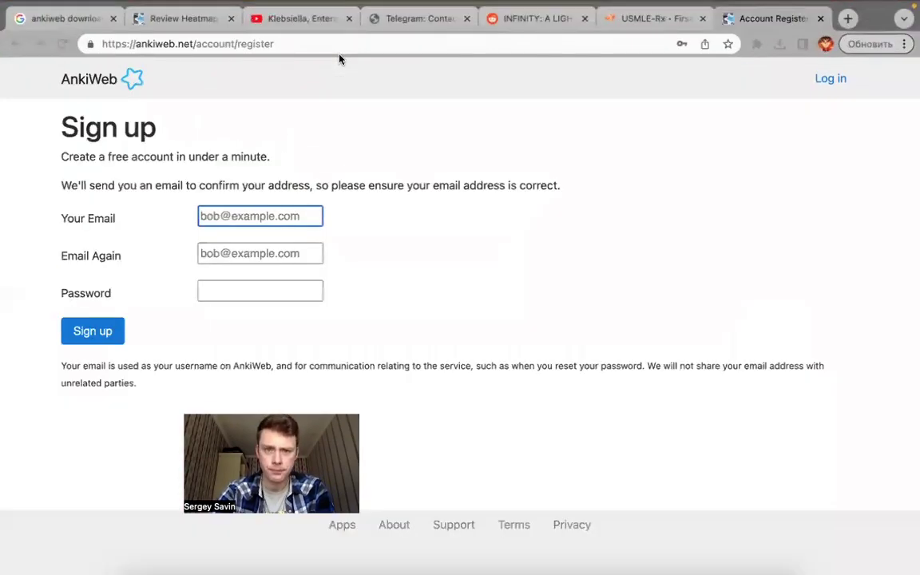
click(312, 19)
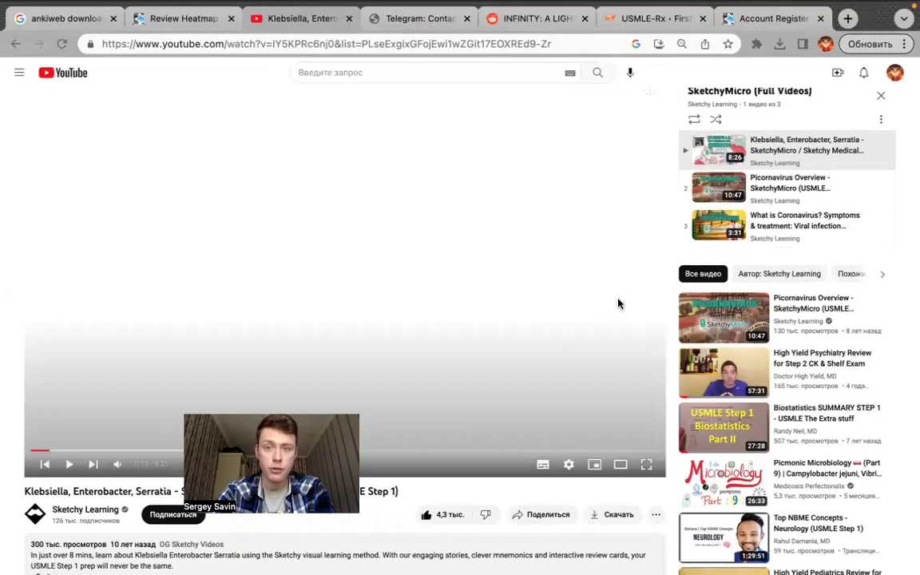
click(234, 334)
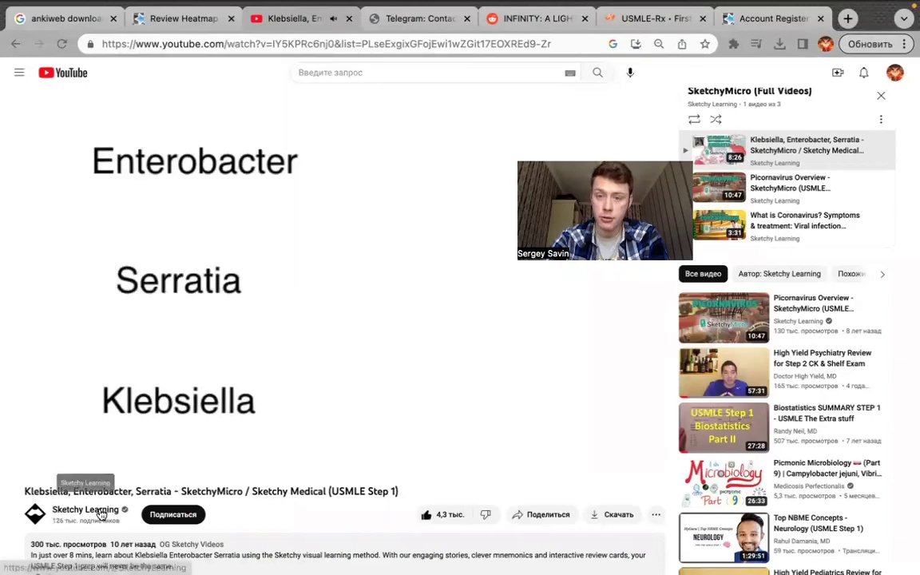
mouse_move(110, 373)
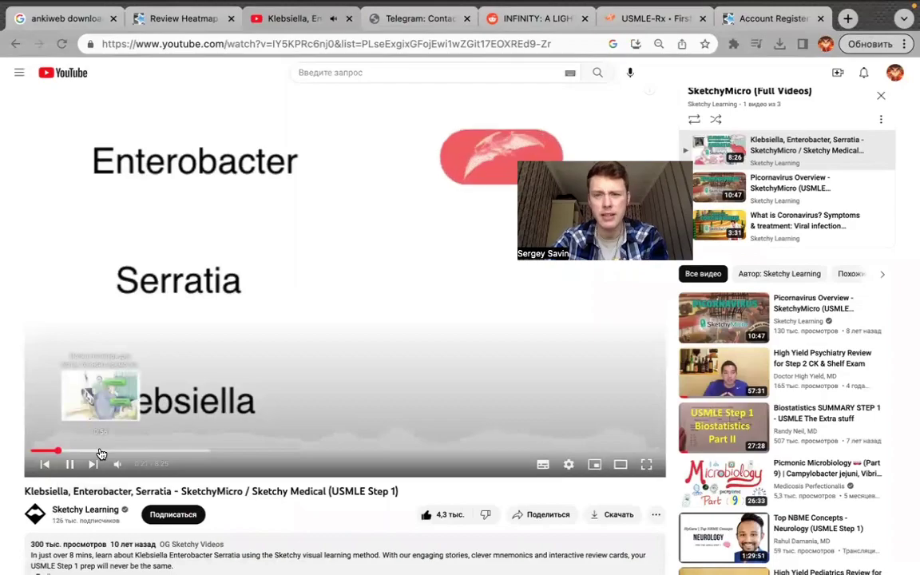
drag(118, 451, 137, 450)
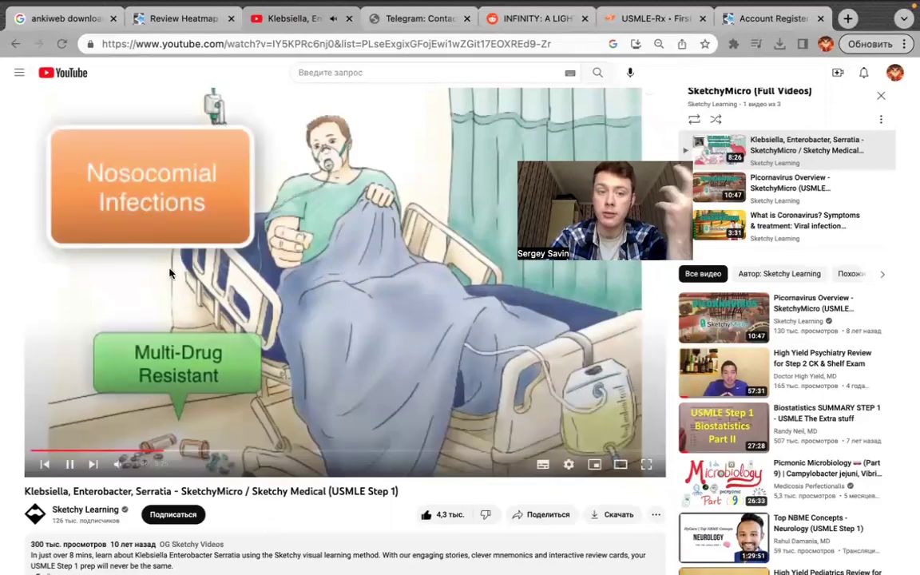
click(176, 267)
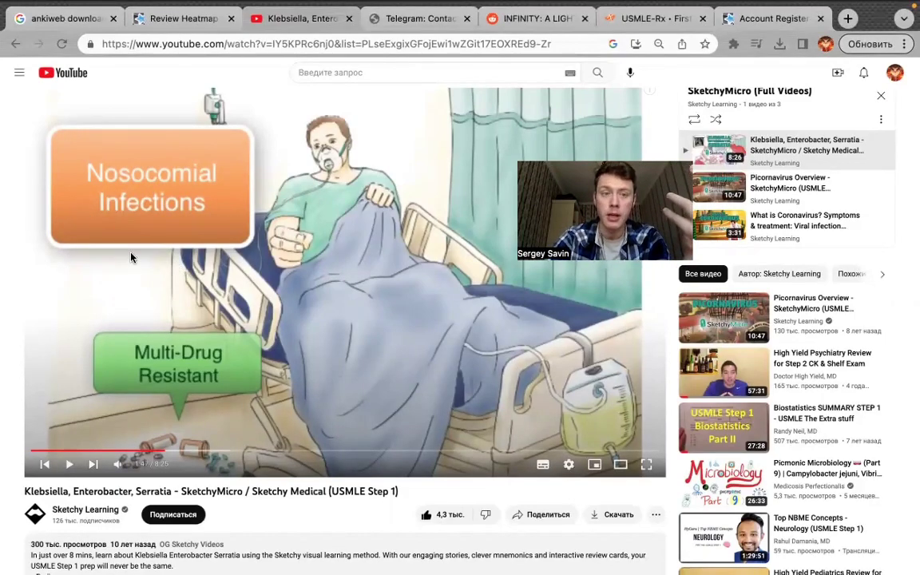
Switch to the PowerPoint slideshow and advance to the annotated Klebsiella, Enterobacter, Serratia slide.
key(ctrl+Up)
click(263, 44)
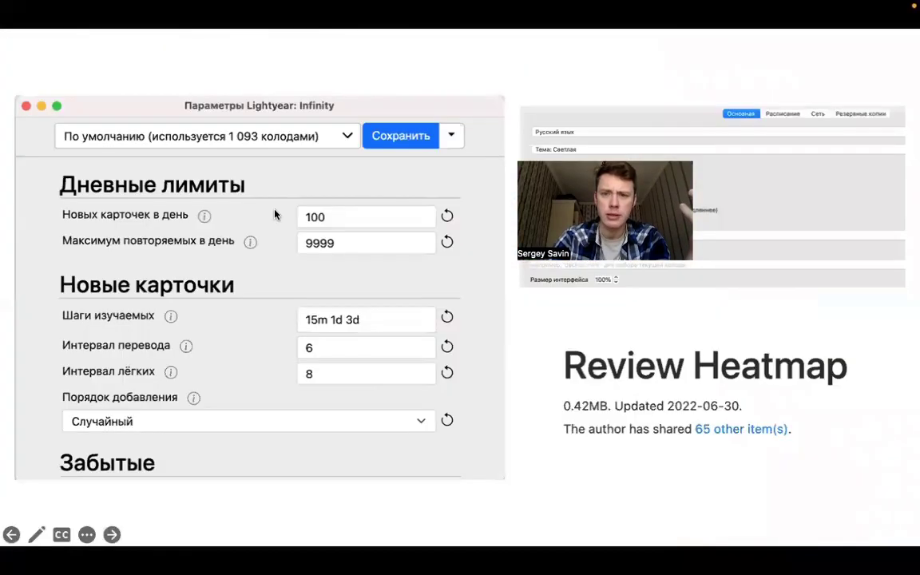
click(179, 294)
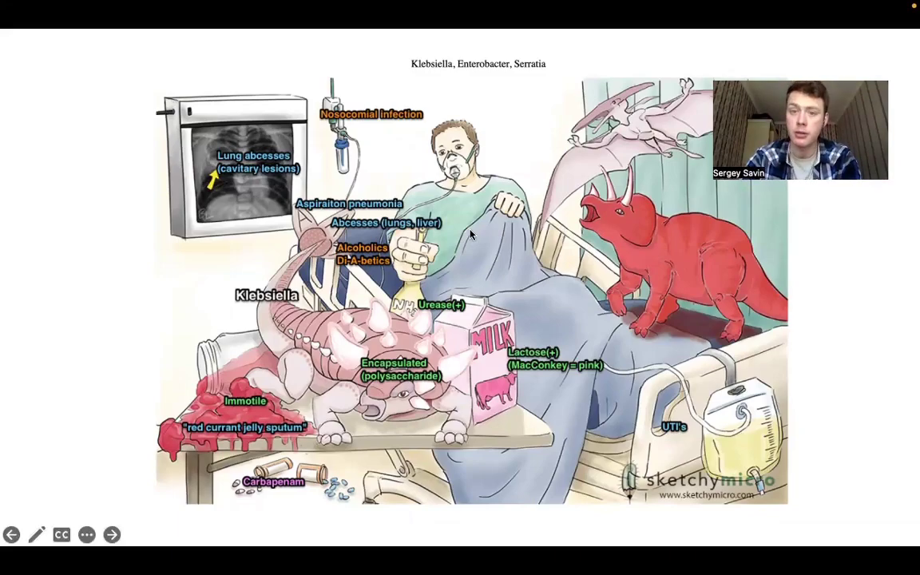
Return to the browser and open the USCorgis Archive post with the Sketchy Microbiology deck in the Telegram app.
key(ctrl+Up)
click(338, 55)
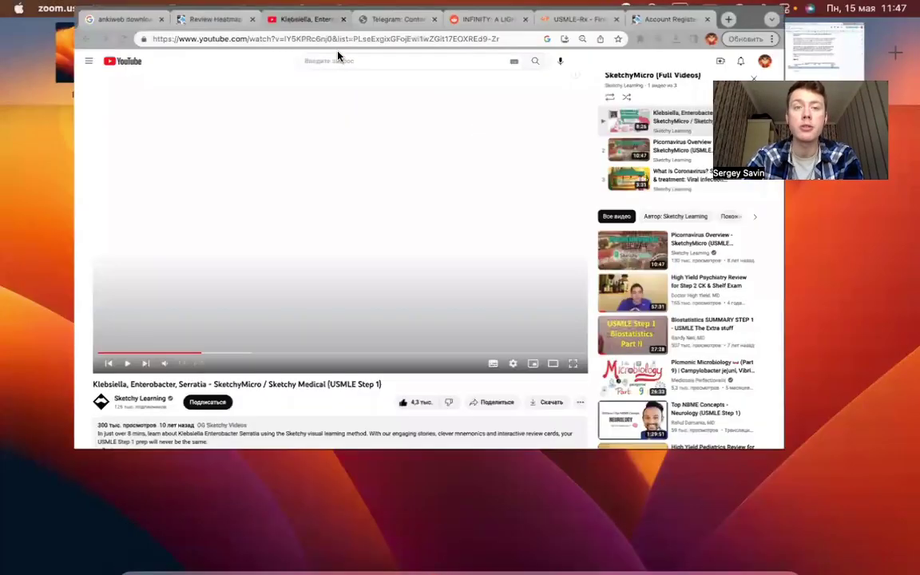
click(413, 23)
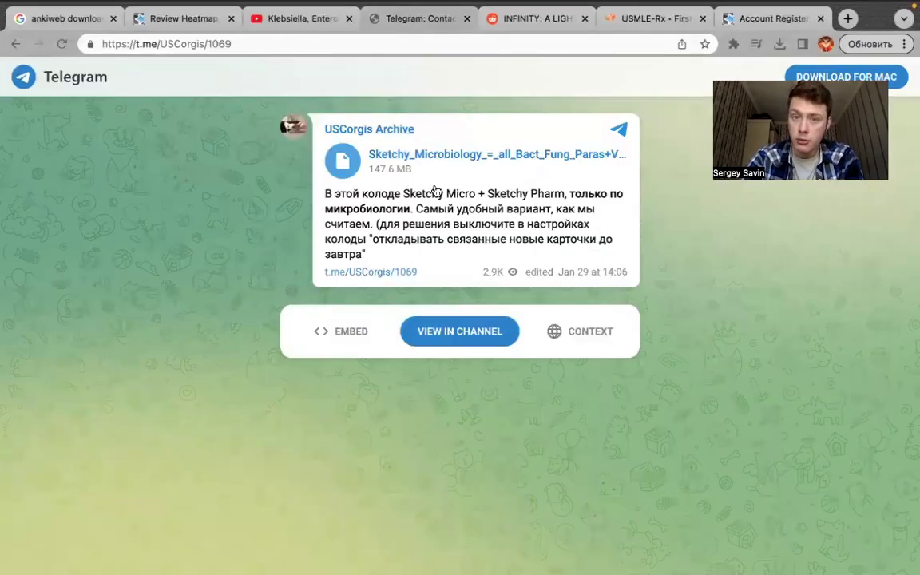
click(485, 326)
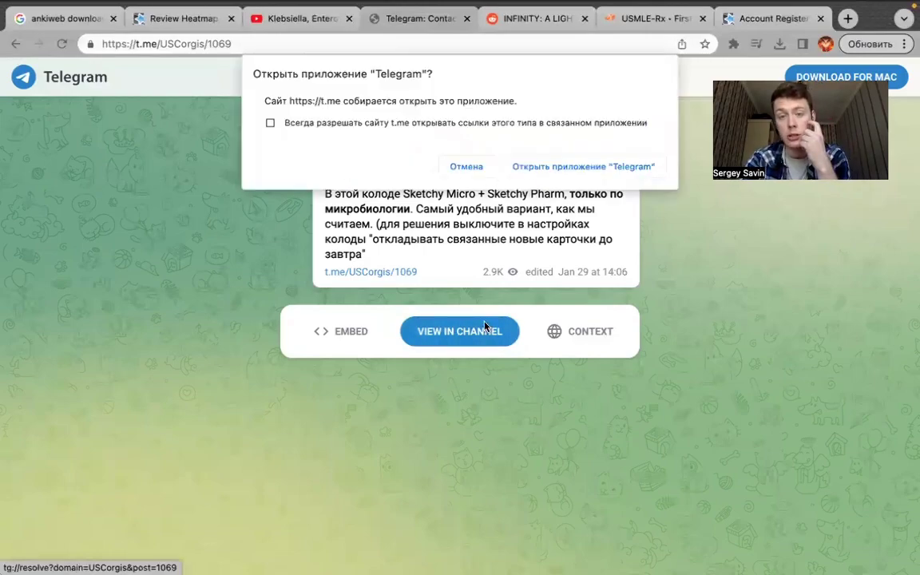
click(516, 169)
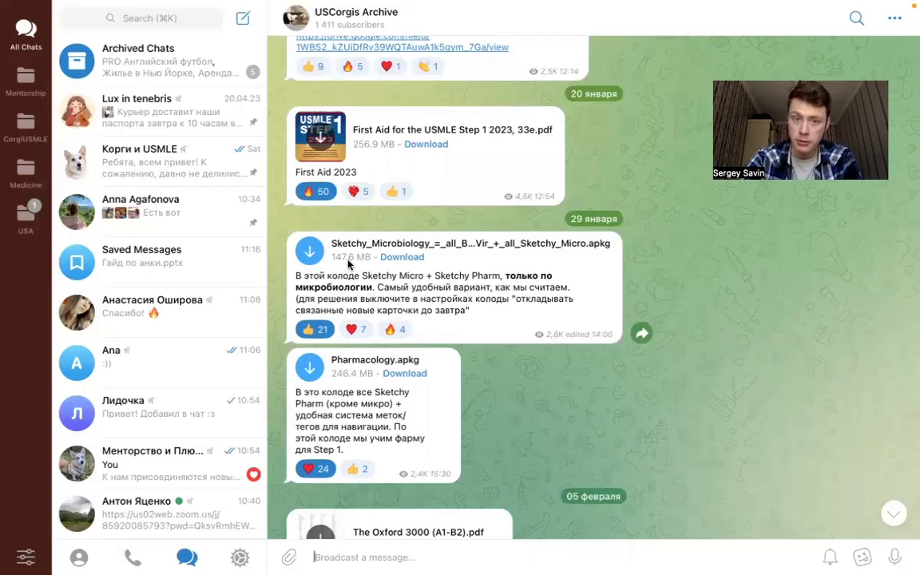
Switch to Anki, open the card browser from the Microbiology deck, collapse the tags and list only that deck's cards.
key(ctrl+Up)
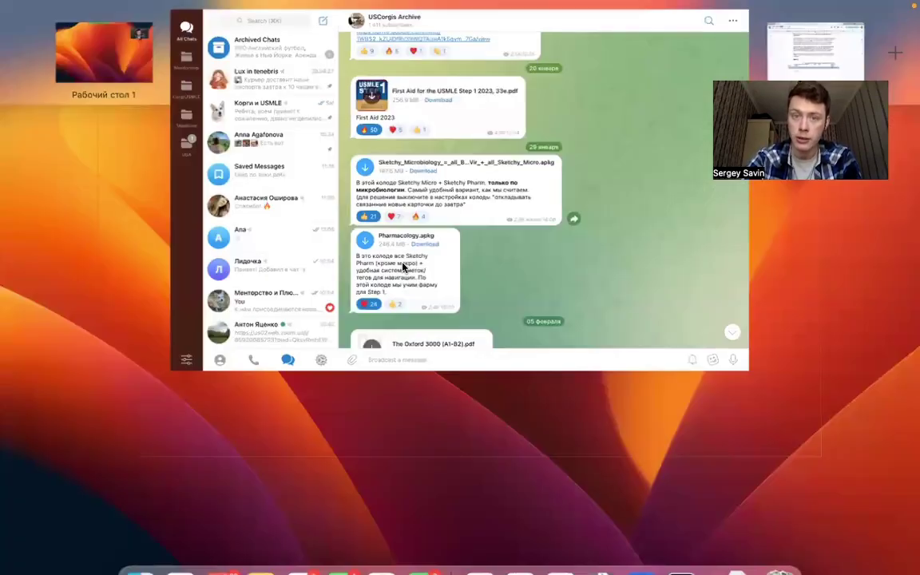
click(586, 66)
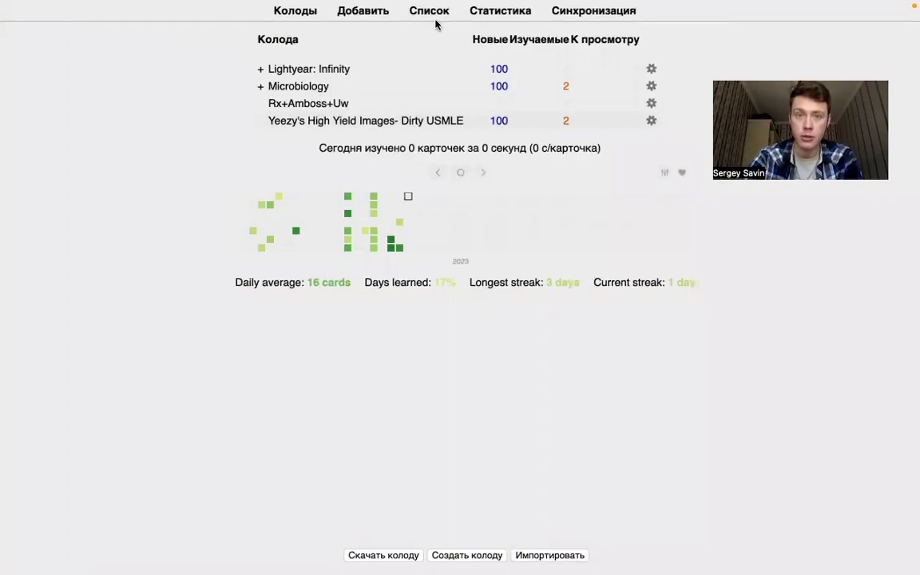
click(310, 92)
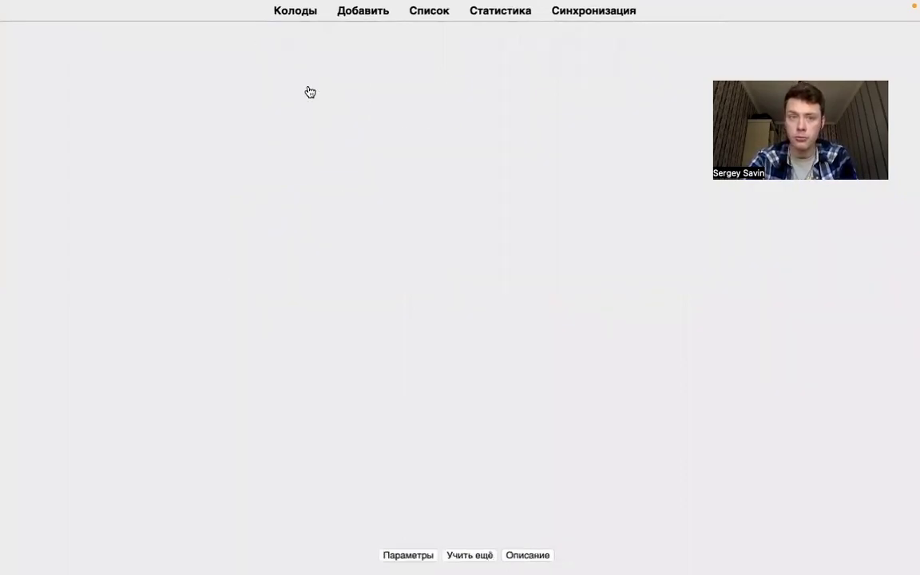
click(423, 13)
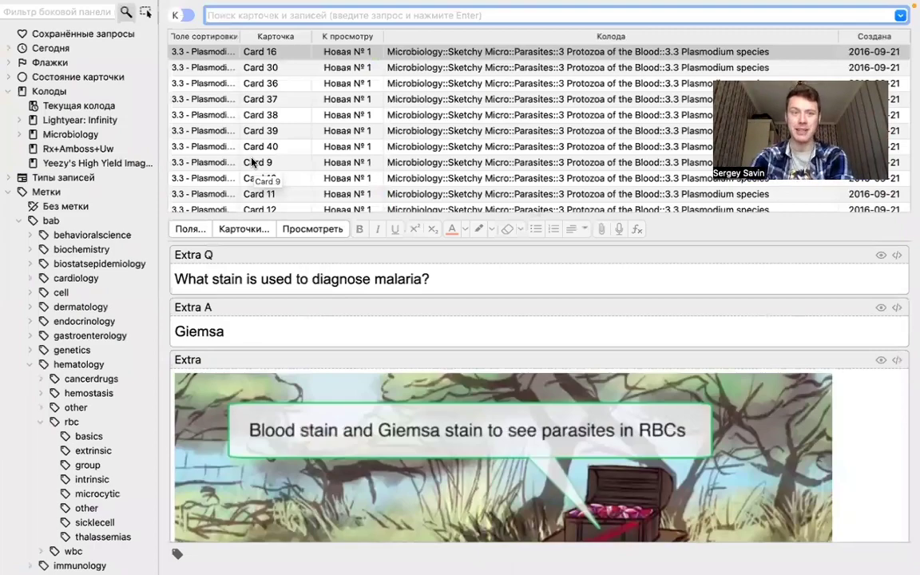
click(11, 192)
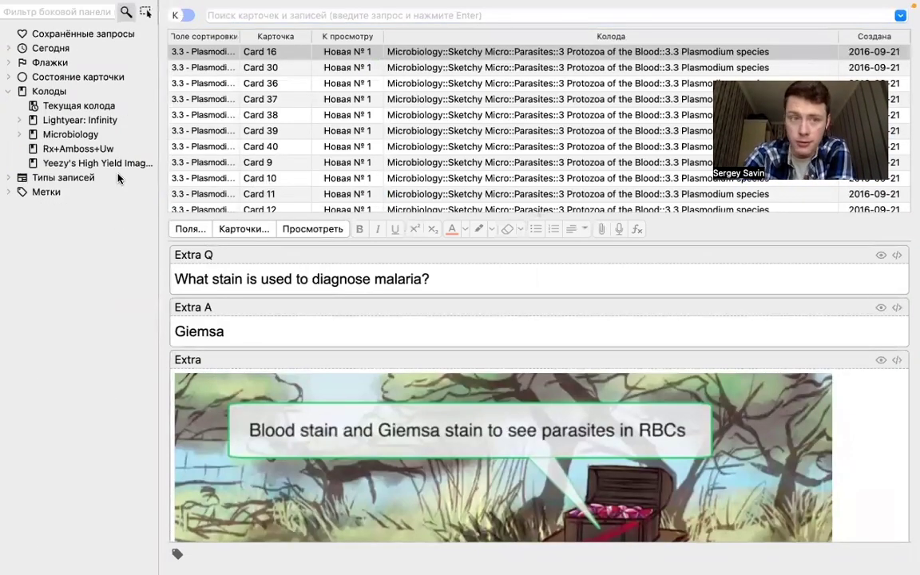
click(64, 133)
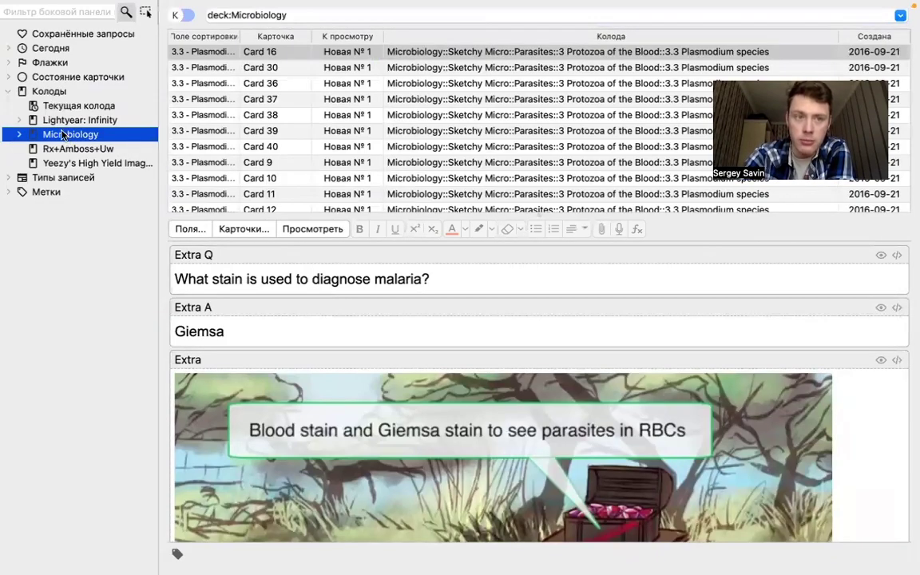
Look through the Microbiology card list and display Card 12 of the 3.12 Hepatitis B subdeck.
scroll(326, 136, down, 1)
scroll(326, 136, down, 15)
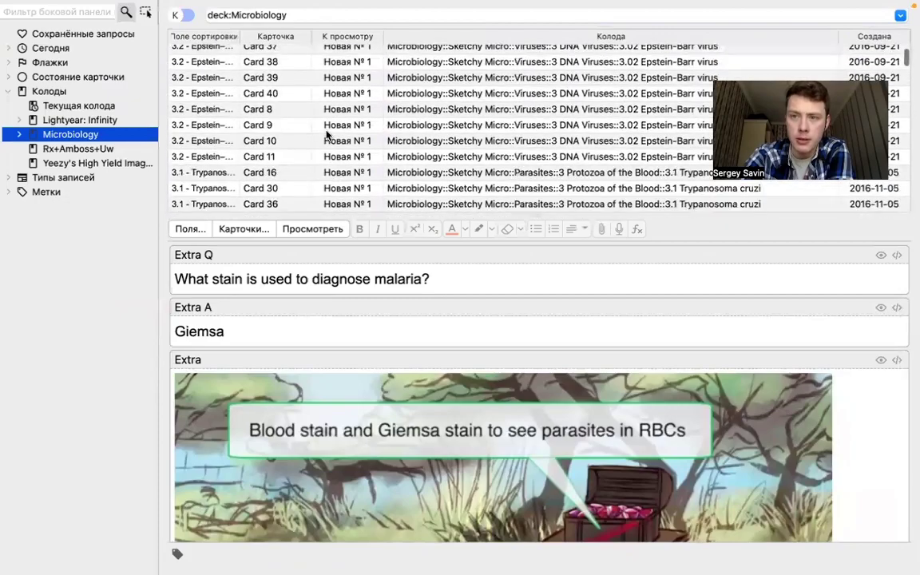
scroll(325, 136, down, 15)
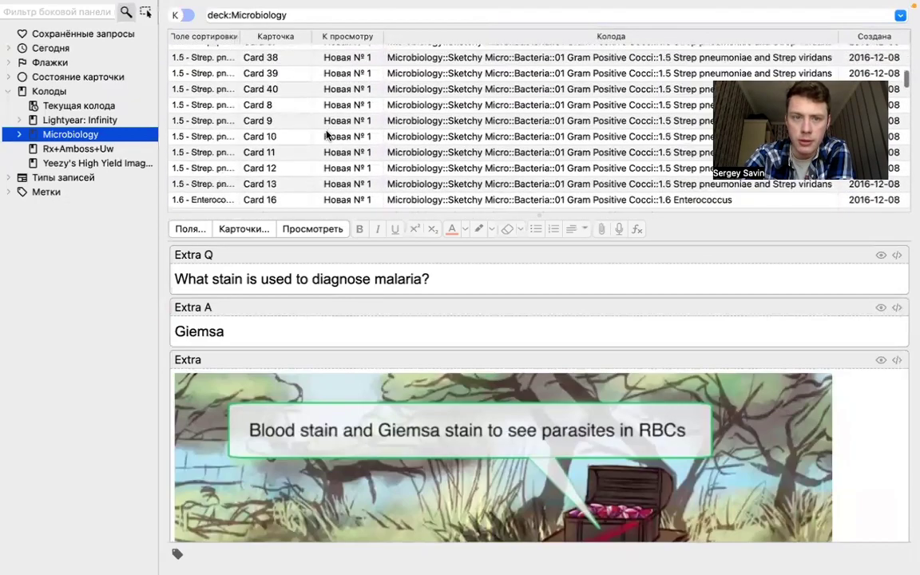
scroll(709, 147, down, 2)
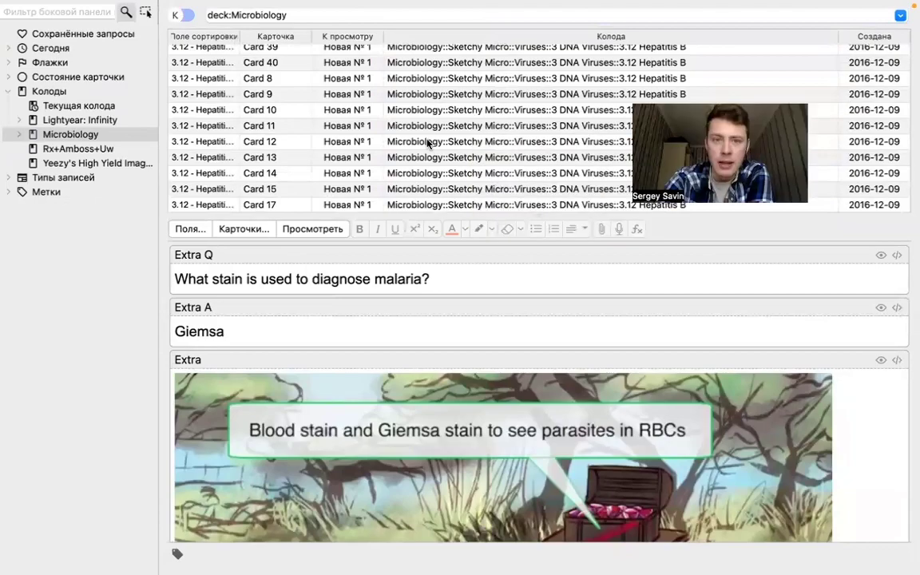
click(385, 142)
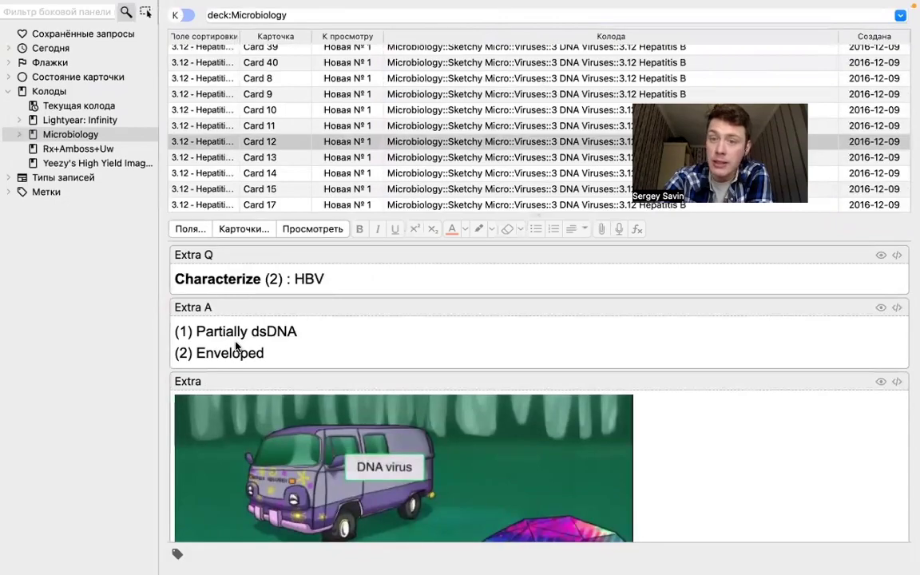
Close the card browser and return to the overview of all decks.
mouse_move(425, 6)
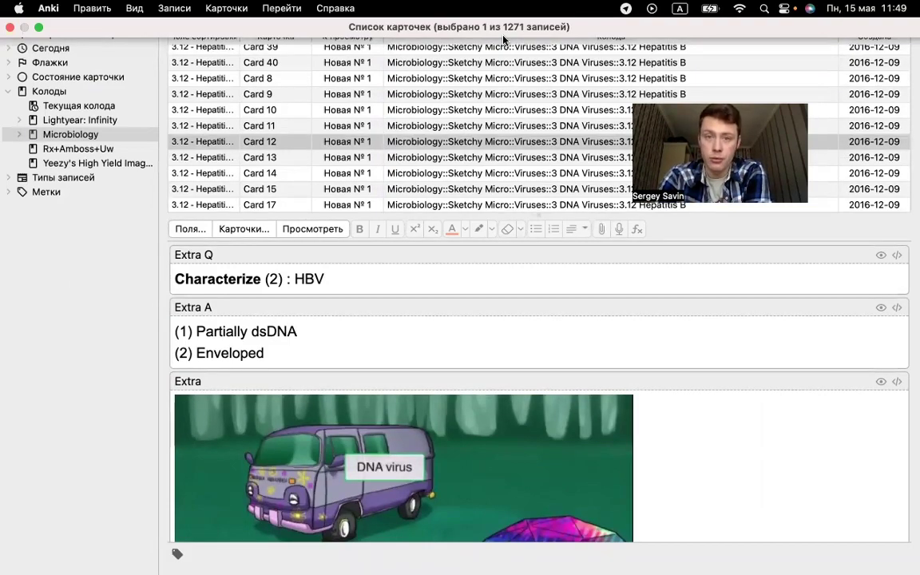
scroll(415, 127, up, 10)
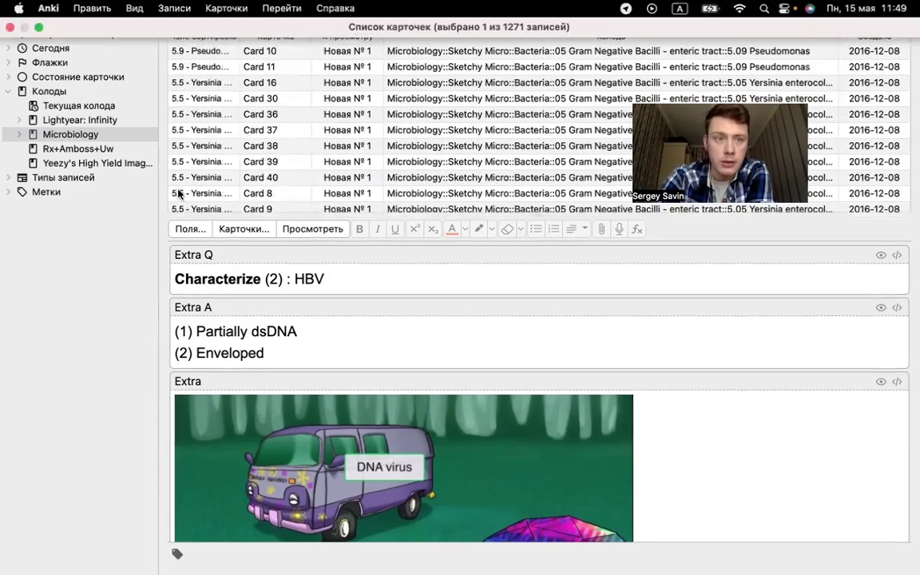
mouse_move(9, 6)
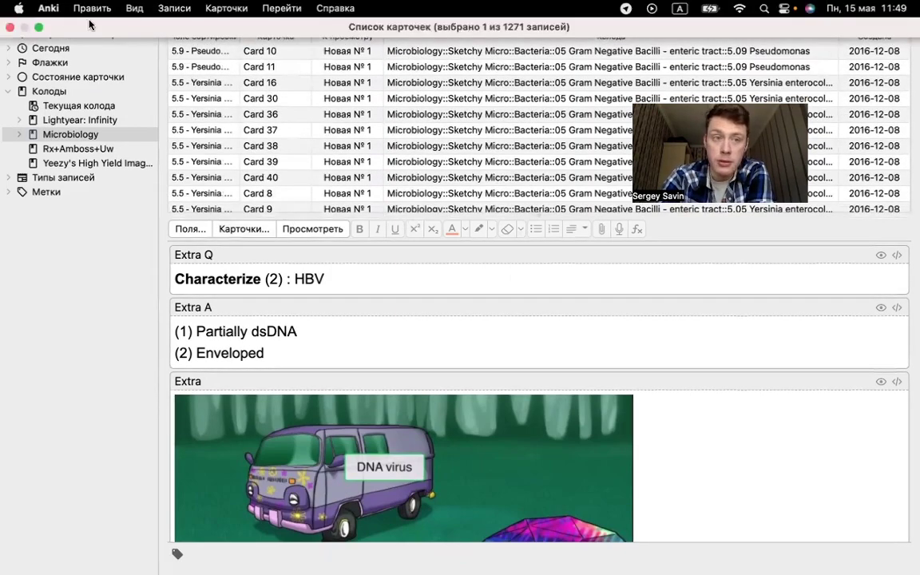
click(10, 28)
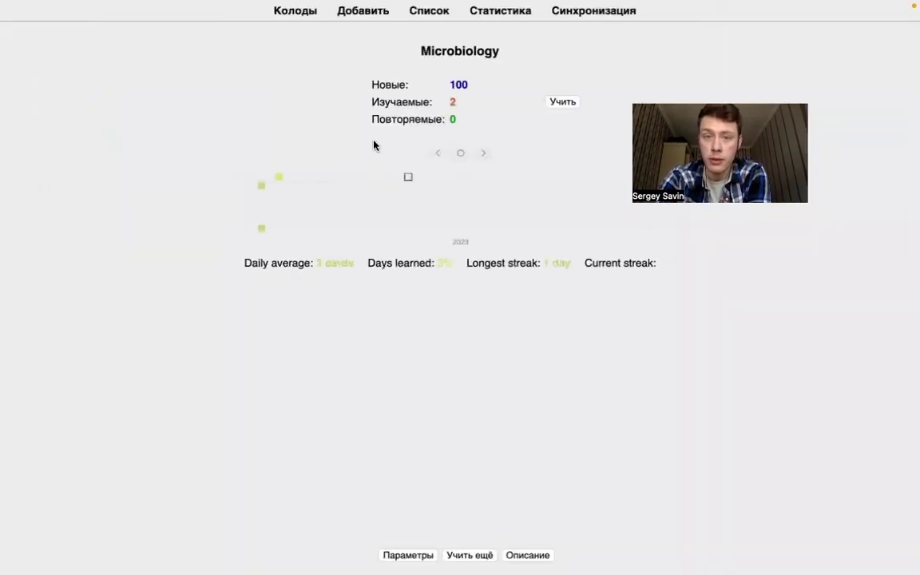
click(294, 12)
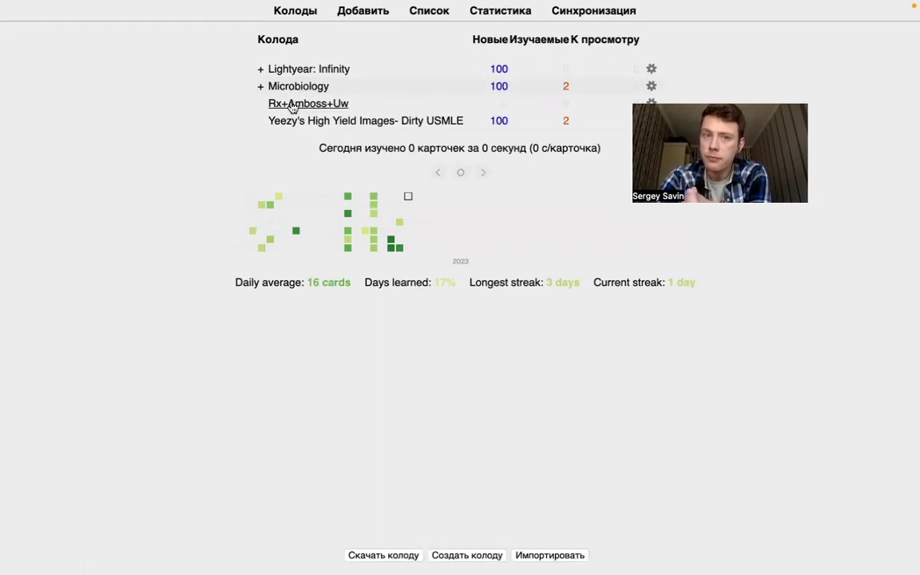
Expand the Microbiology deck down to Sketchy Micro's Bacteria subdecks, with the Viruses branch collapsed.
click(261, 87)
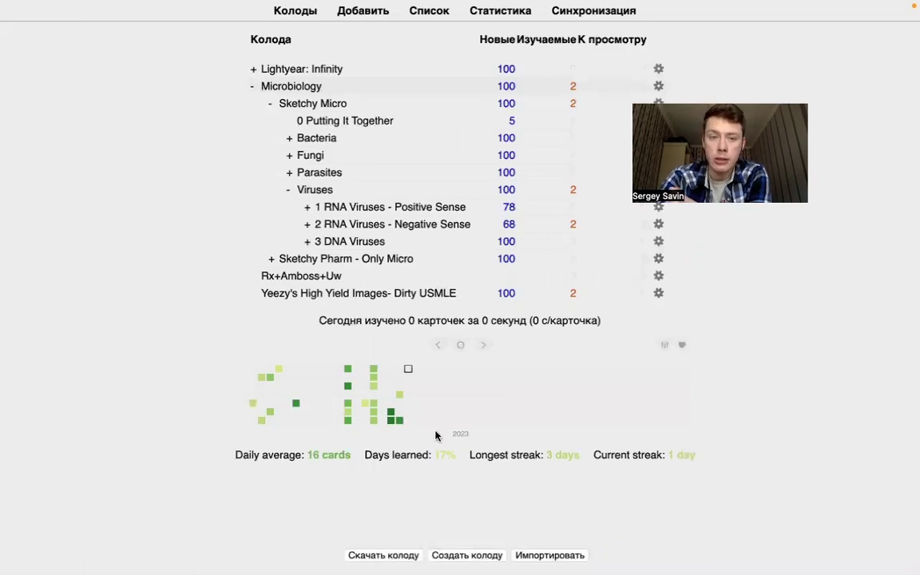
click(270, 105)
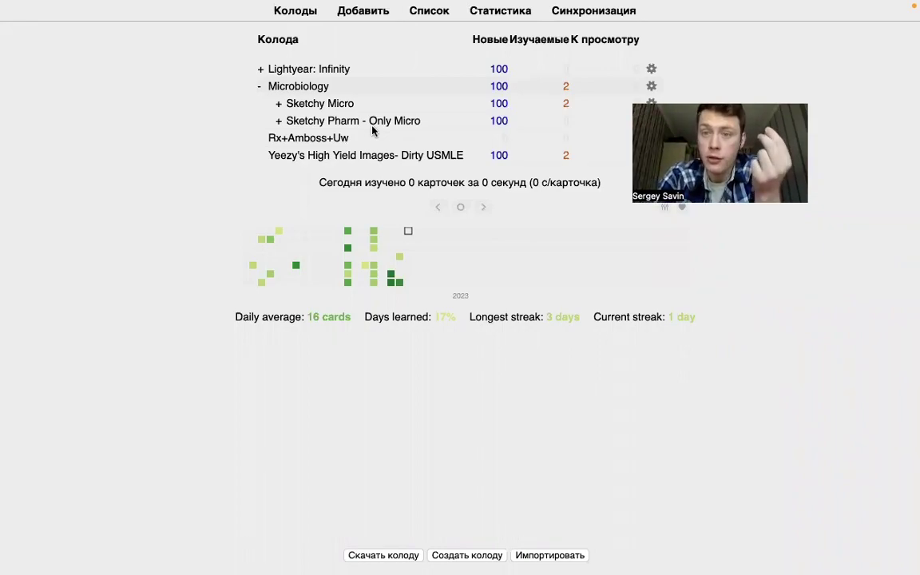
click(278, 105)
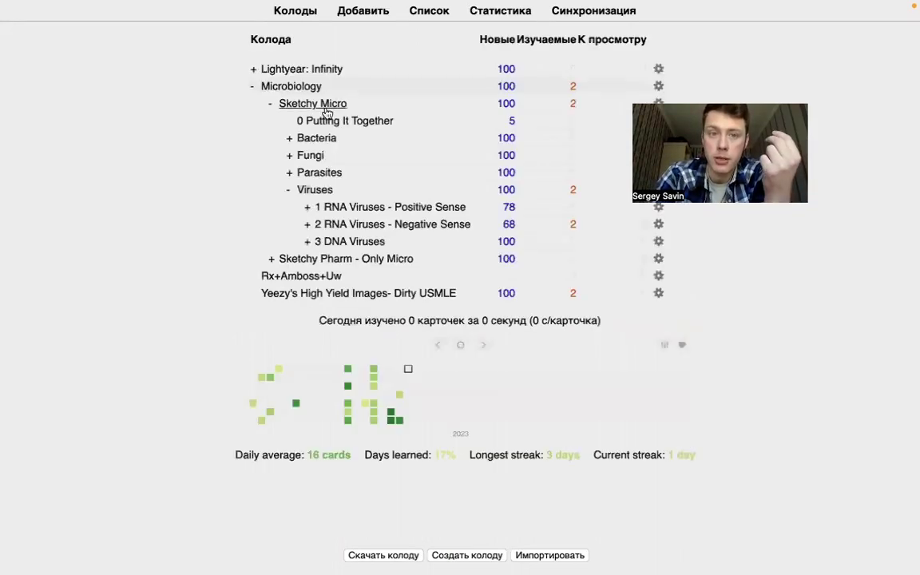
click(289, 194)
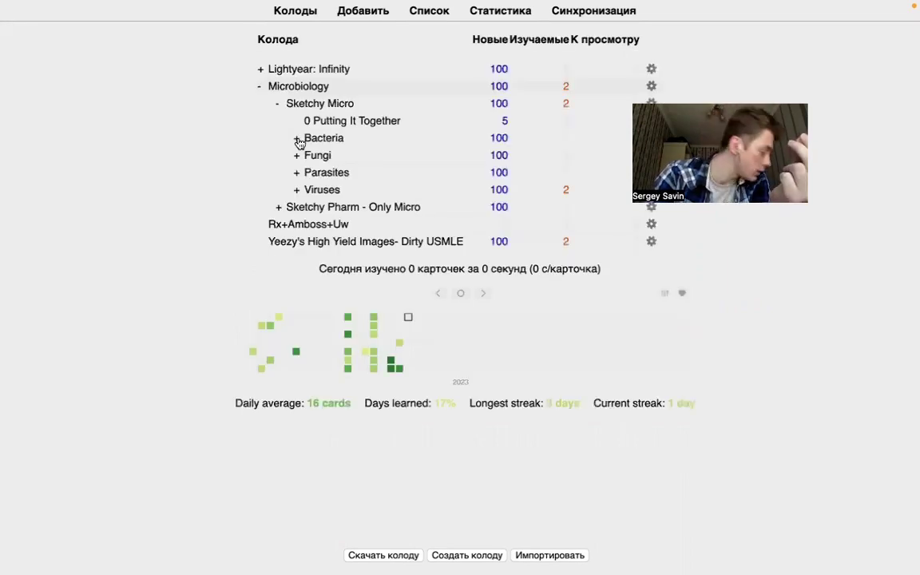
click(297, 140)
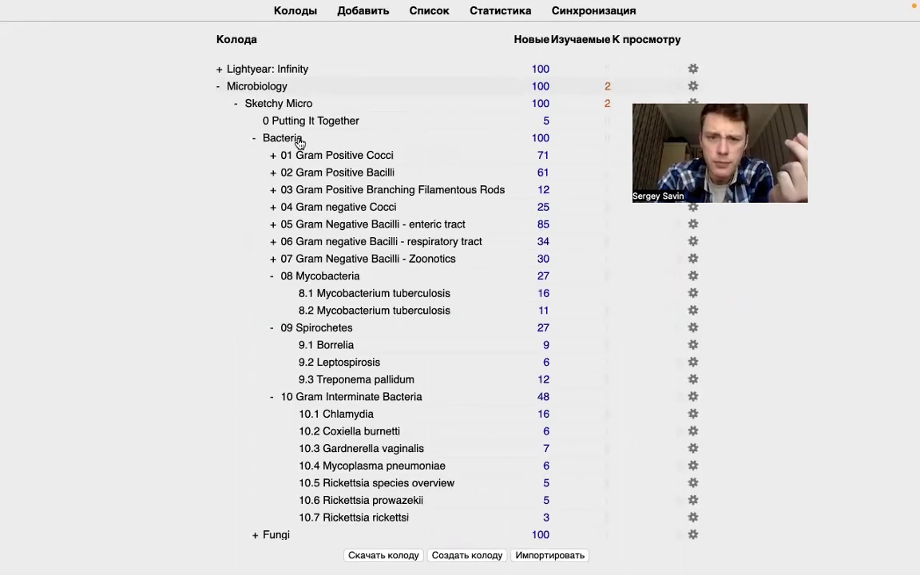
scroll(299, 142, down, 3)
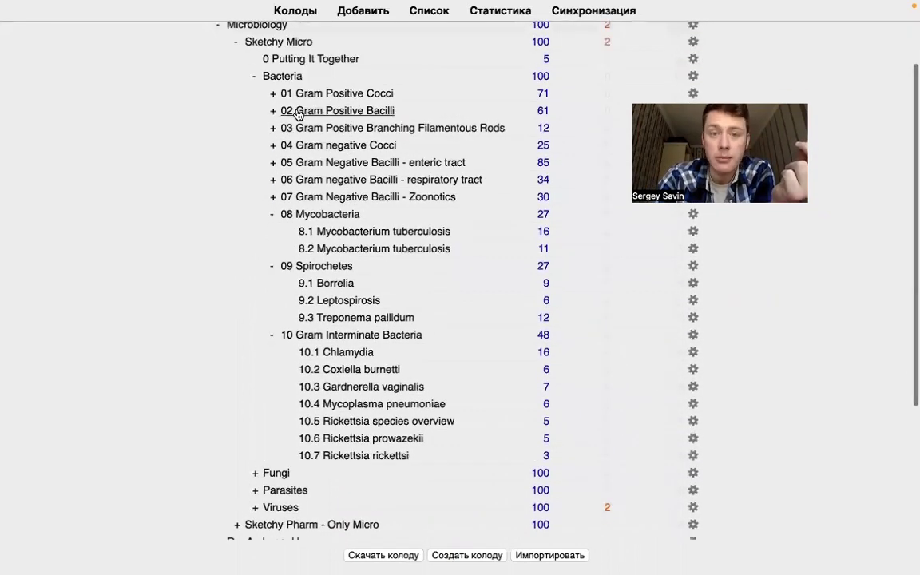
scroll(273, 96, up, 1)
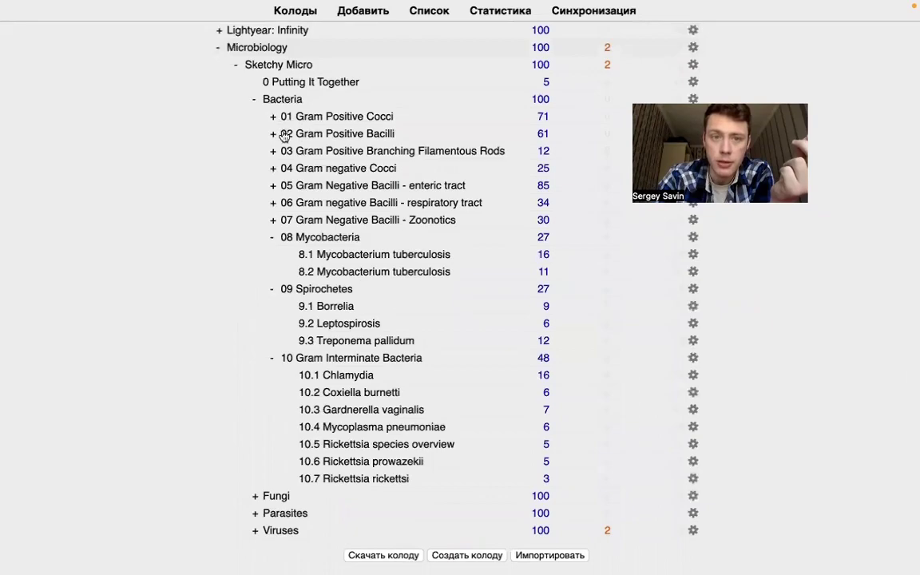
Switch to Telegram and open the "Корги и USMLE - Resources" channel from the CorgiUSMLE folder.
key(ctrl+Up)
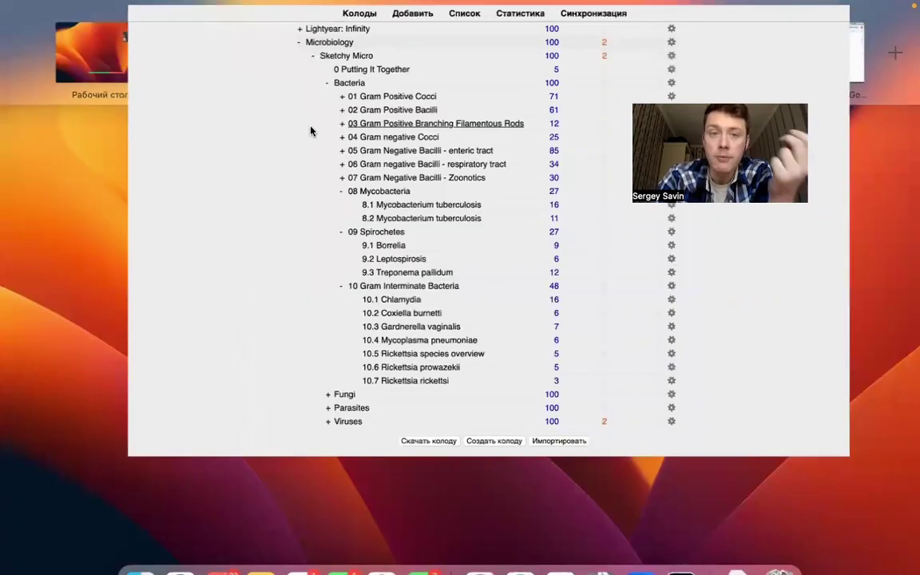
click(438, 54)
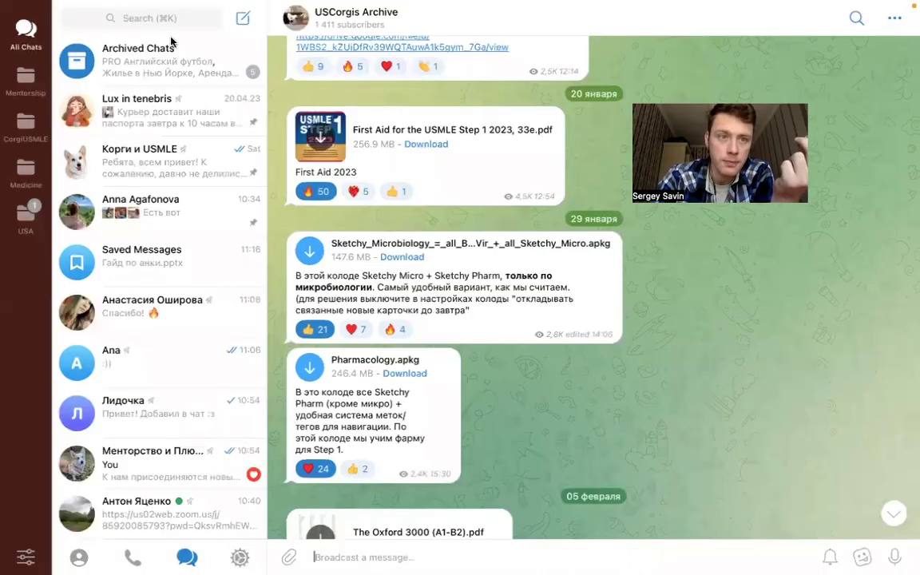
click(23, 137)
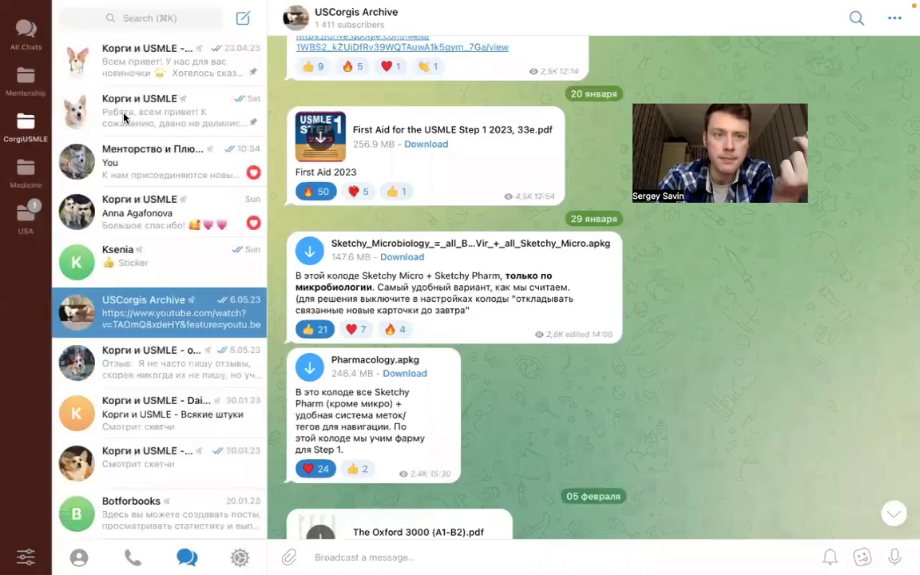
click(168, 57)
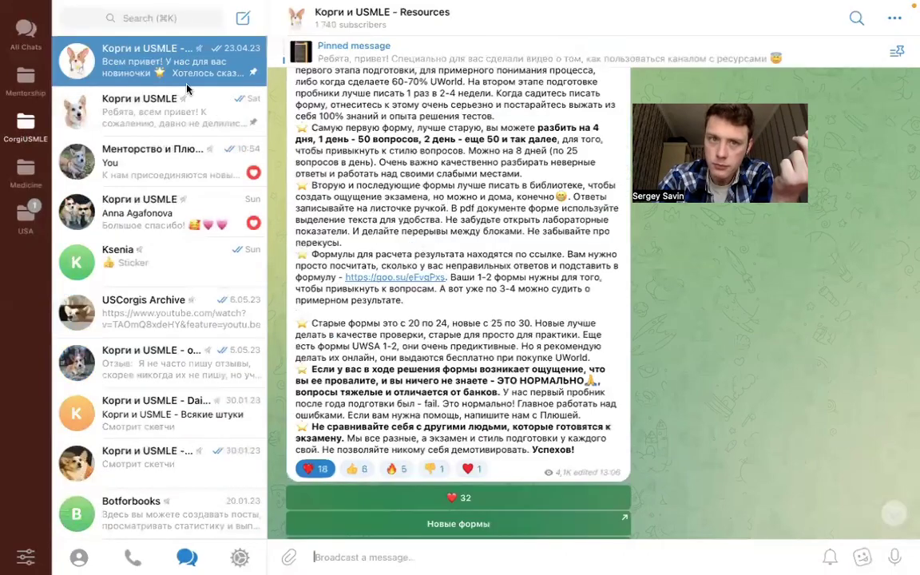
Go through the channel's pinned messages to the main resource list and follow its Sketchy Micro link.
click(421, 60)
click(422, 60)
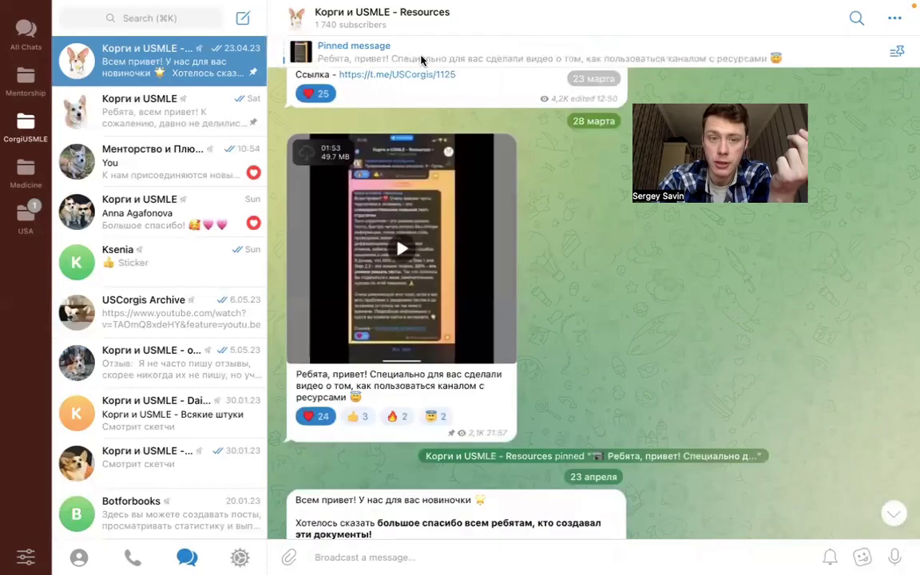
click(421, 60)
click(421, 60)
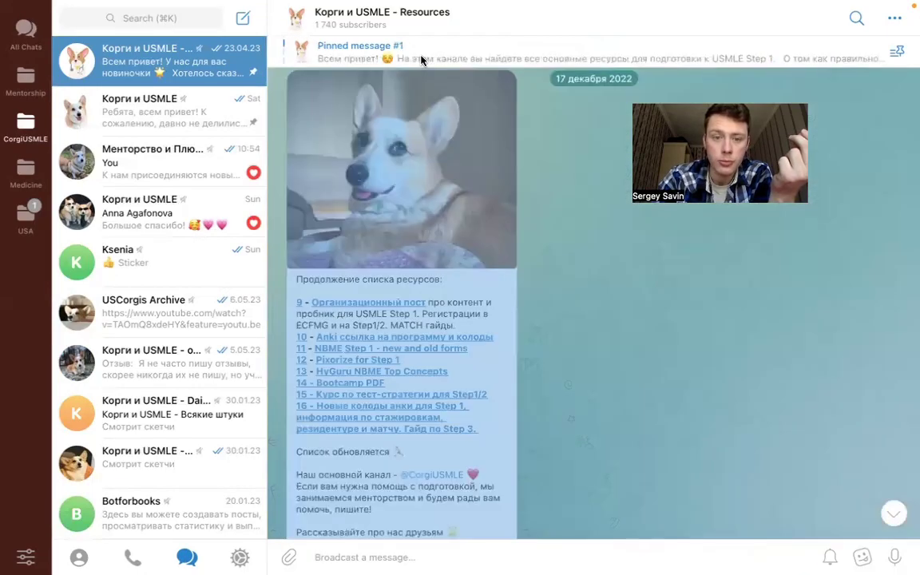
click(422, 60)
scroll(381, 307, down, 3)
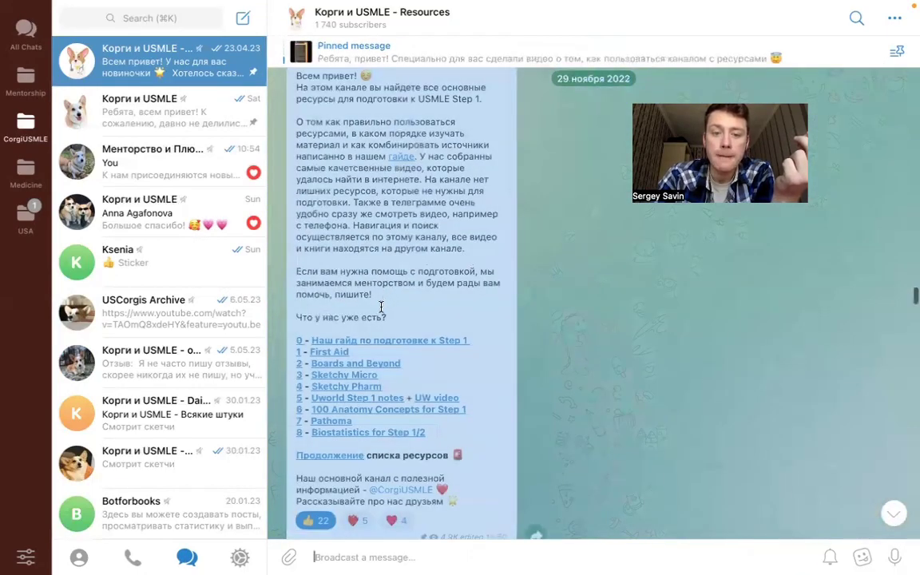
click(342, 368)
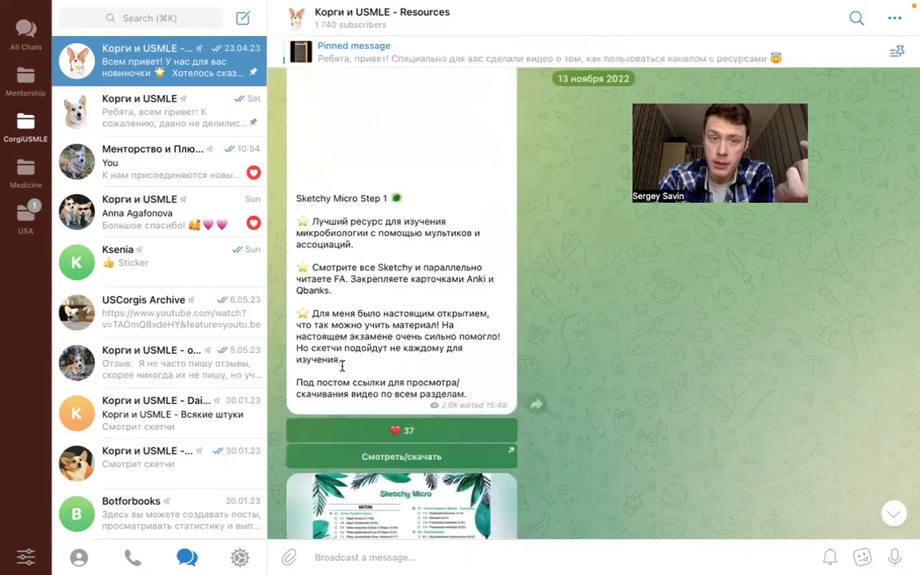
View the Sketchy Micro Bacteria checklist image enlarged, examine its numbered video topics and close the image.
scroll(342, 368, up, 2)
scroll(342, 368, down, 5)
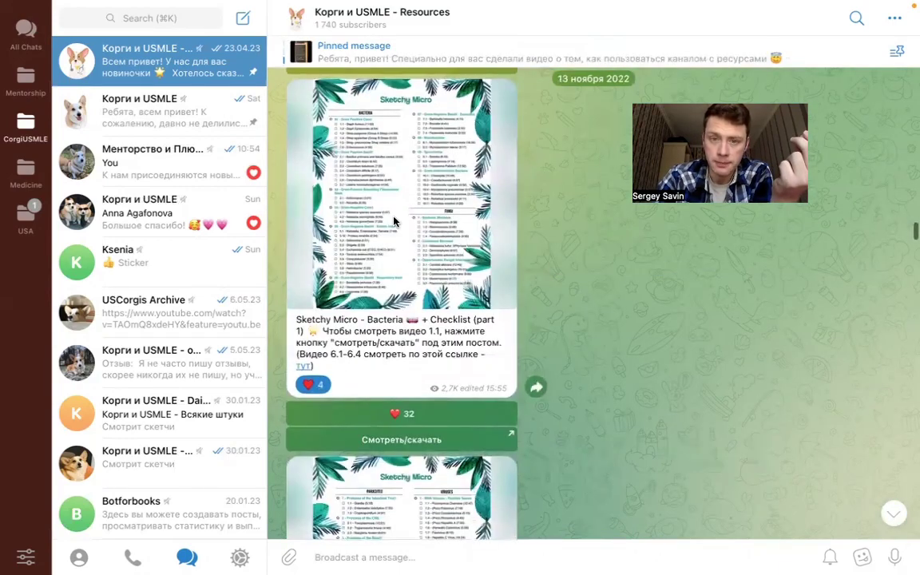
click(393, 221)
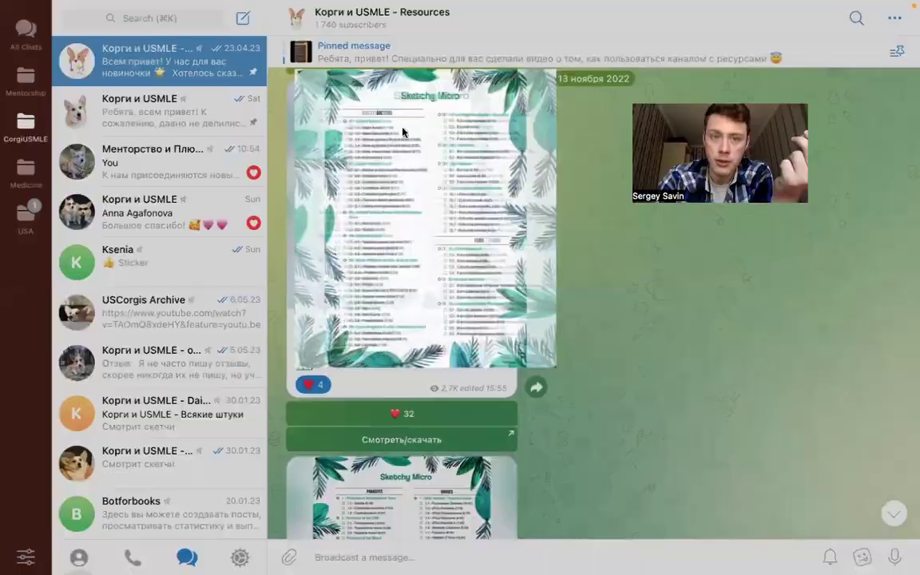
scroll(317, 100, up, 2)
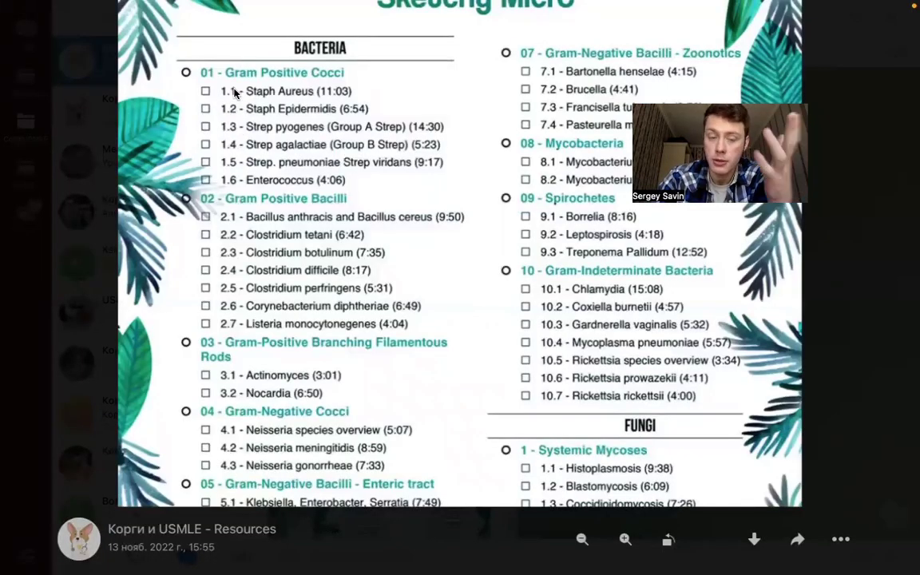
scroll(277, 229, down, 3)
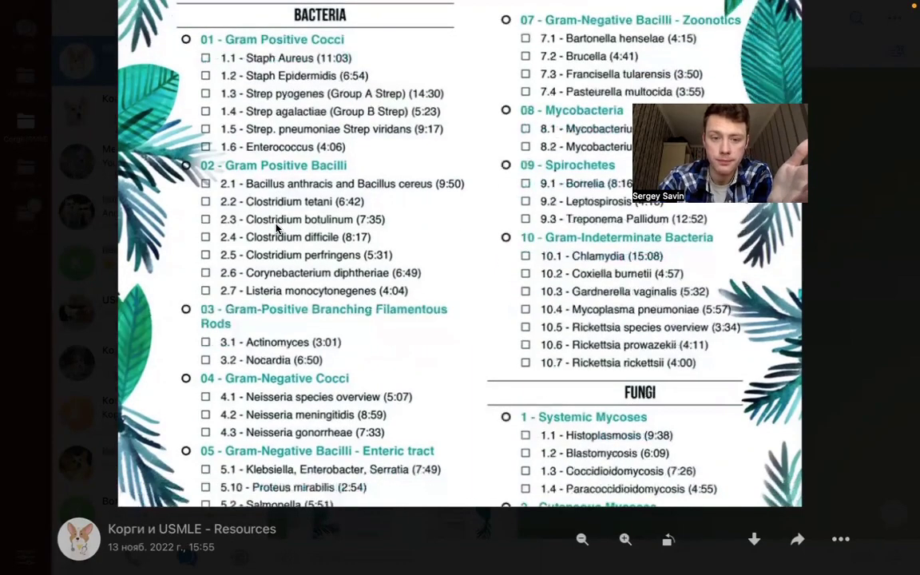
scroll(277, 229, down, 3)
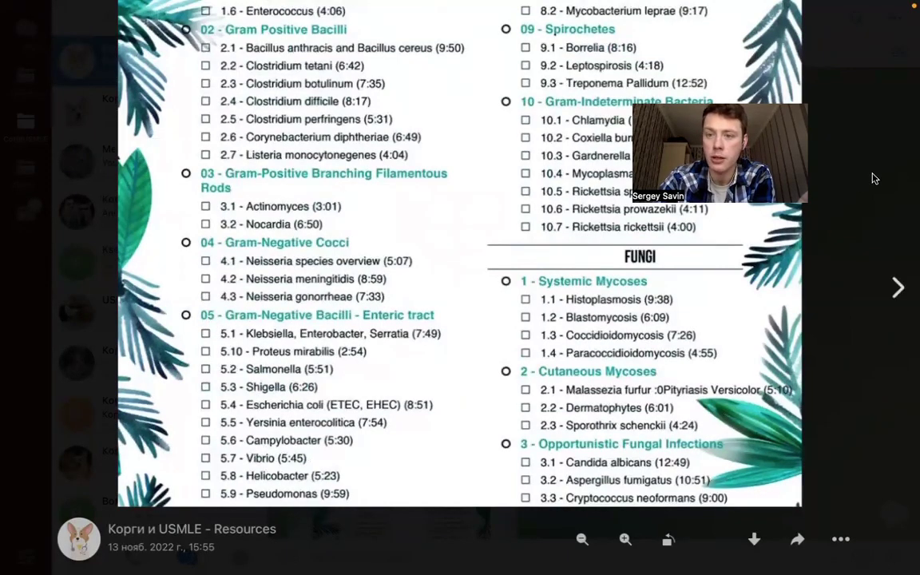
click(853, 119)
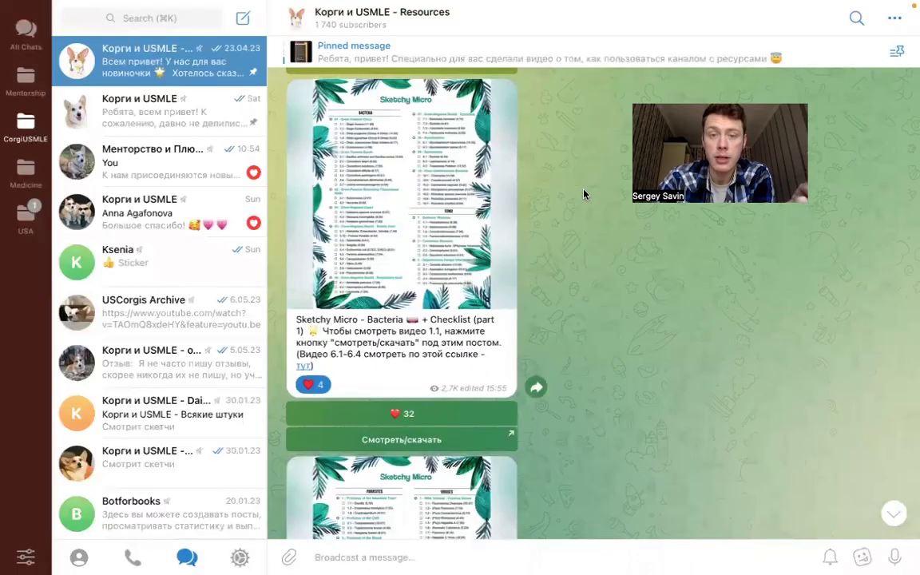
Switch back to Anki, collapse the 08 Mycobacteria subdeck and expand 05 Gram Negative Bacilli - enteric tract.
key(ctrl+Up)
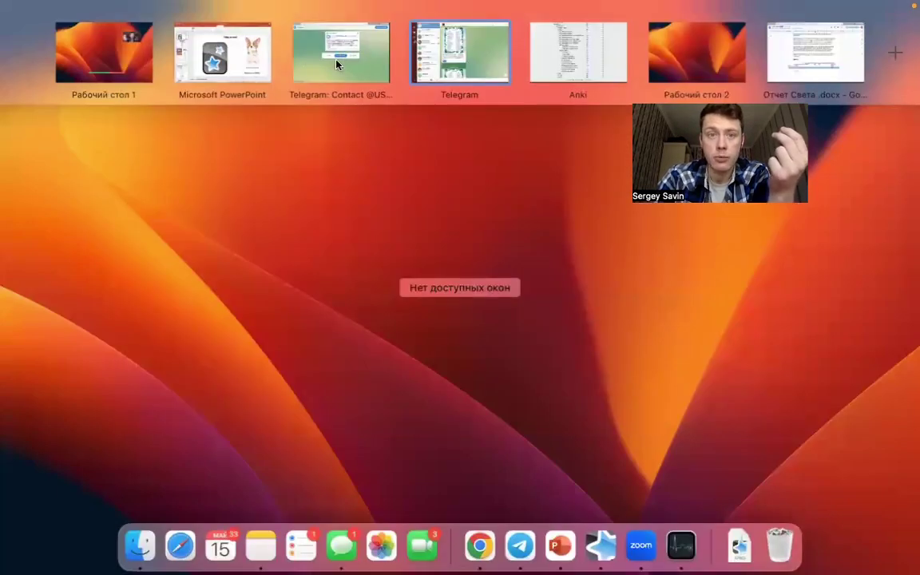
click(583, 53)
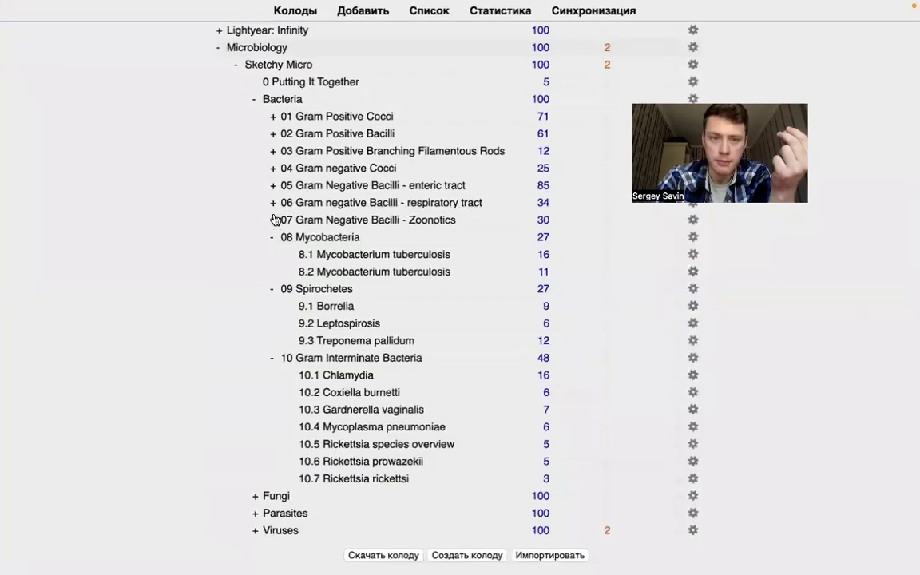
click(273, 237)
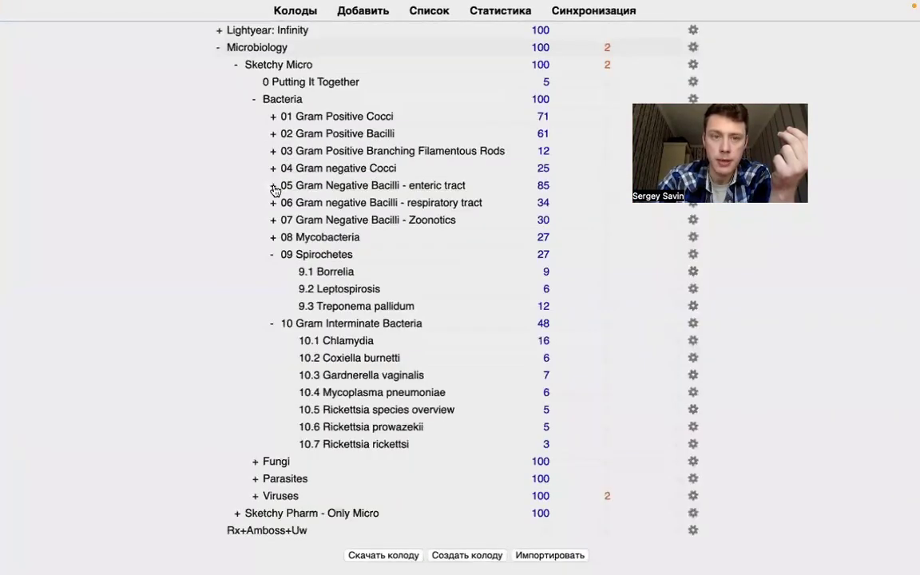
click(273, 188)
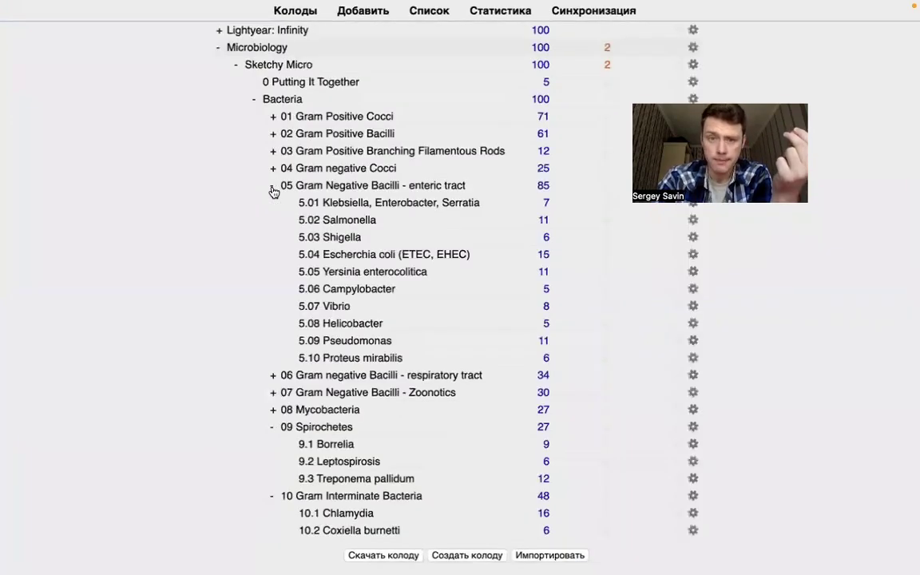
click(349, 206)
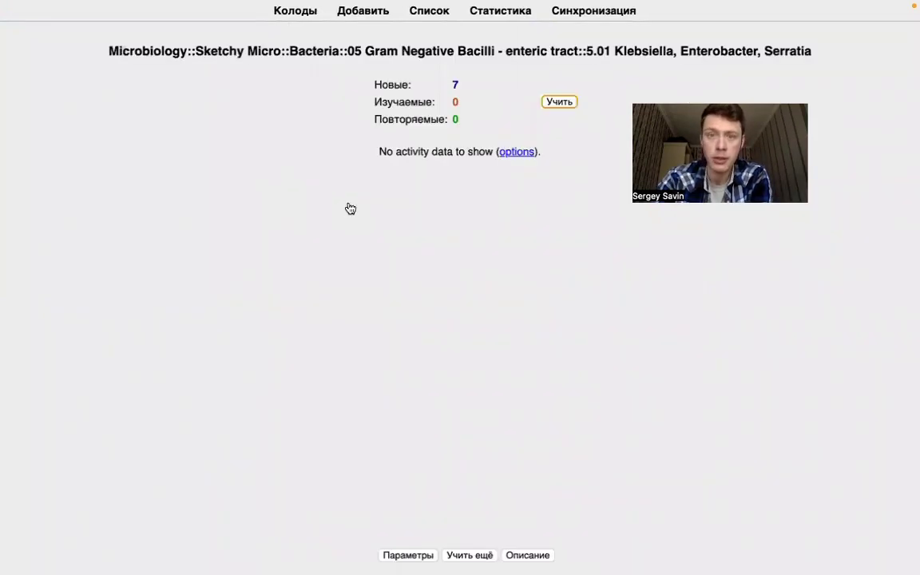
click(561, 101)
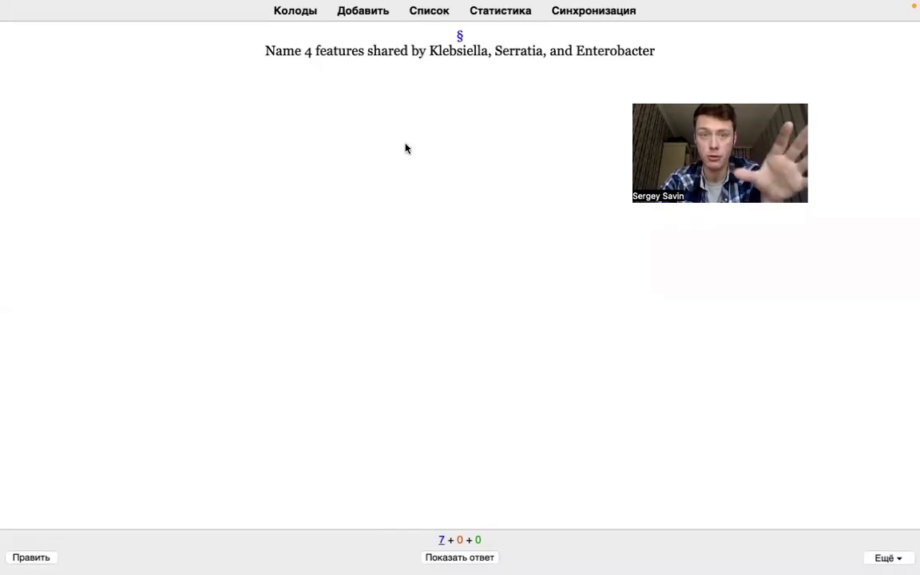
click(297, 12)
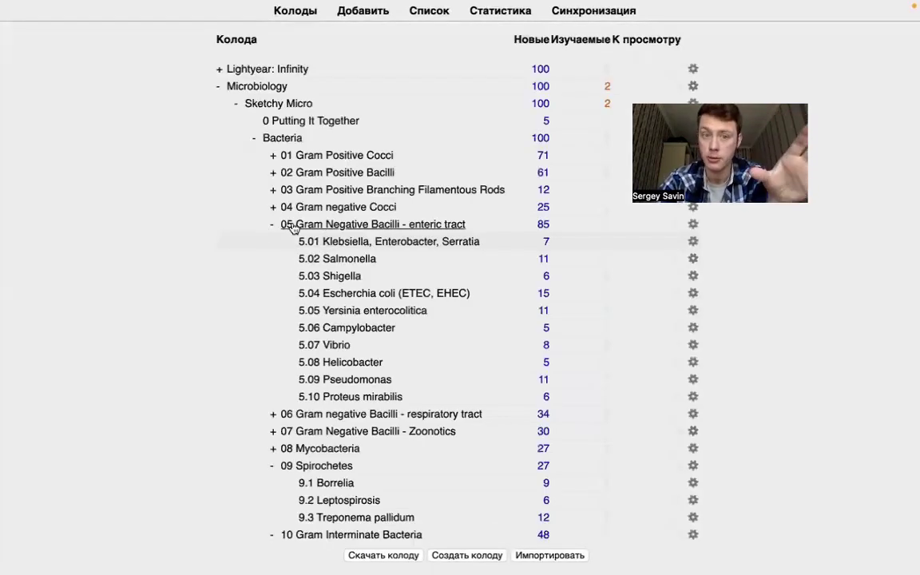
Start studying the 5.01 Klebsiella, Enterobacter, Serratia subdeck and reveal the first card's answer.
click(352, 242)
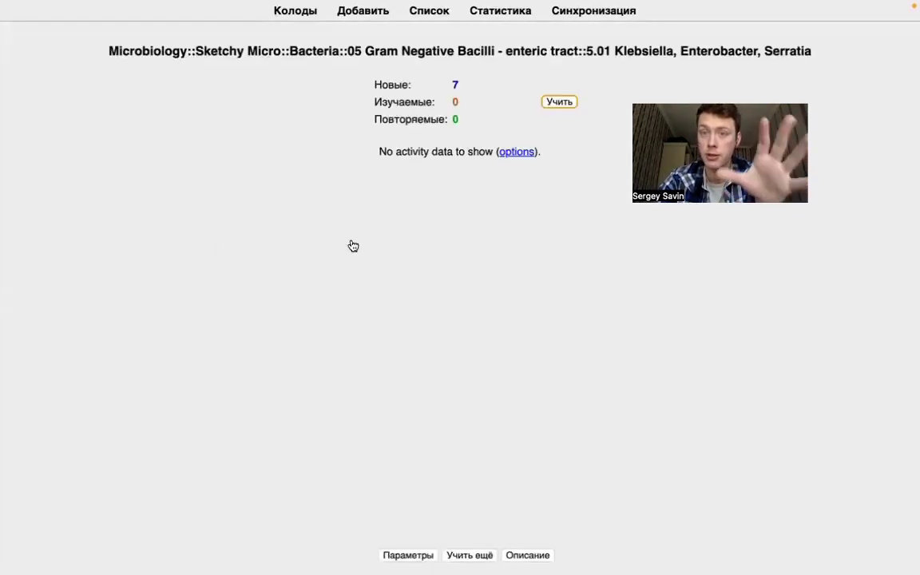
click(559, 102)
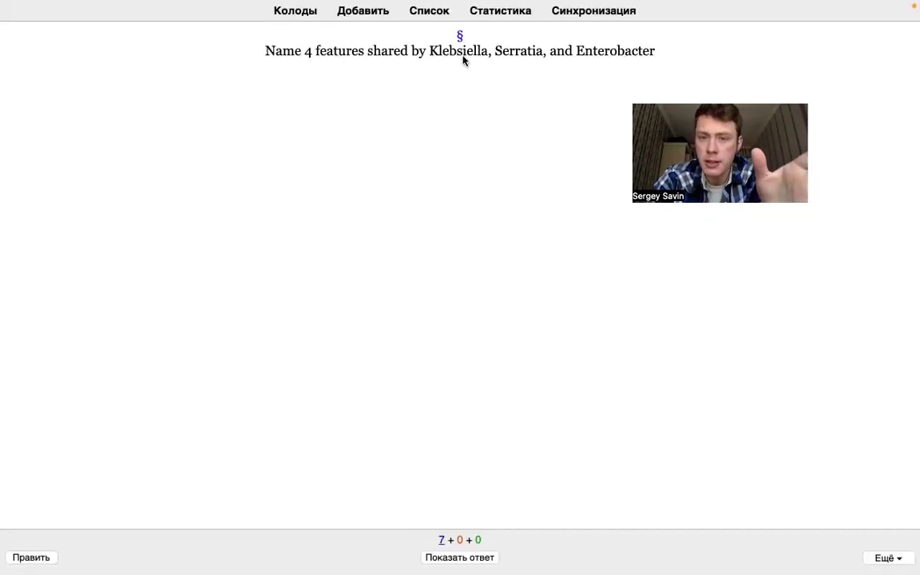
key(space)
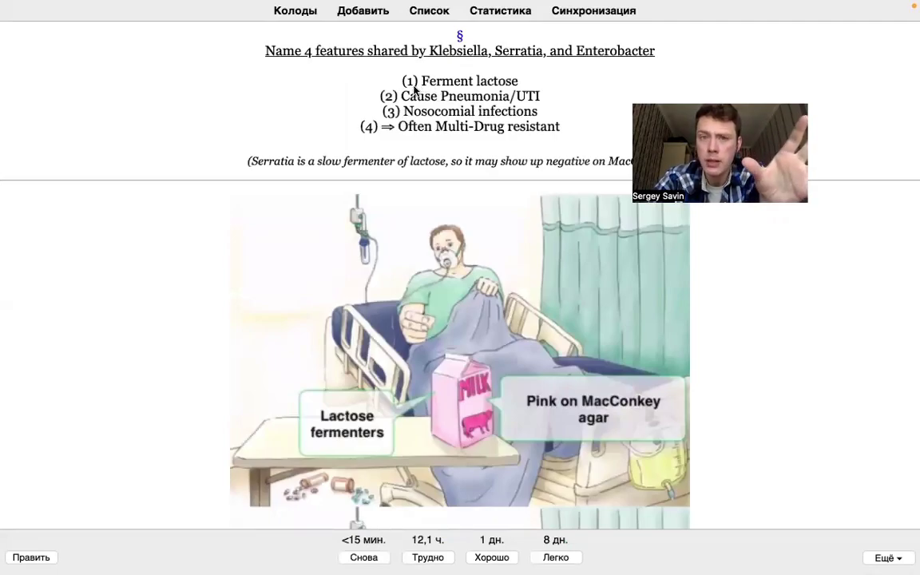
Examine the answer's four shared features and match them with the annotated Sketchy images below it.
scroll(445, 400, down, 2)
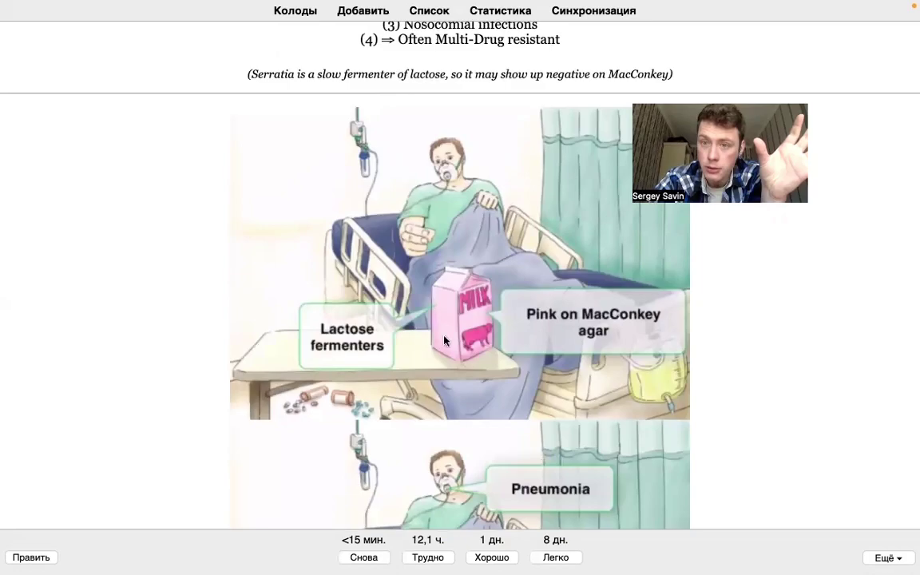
scroll(443, 116, up, 2)
scroll(503, 120, down, 3)
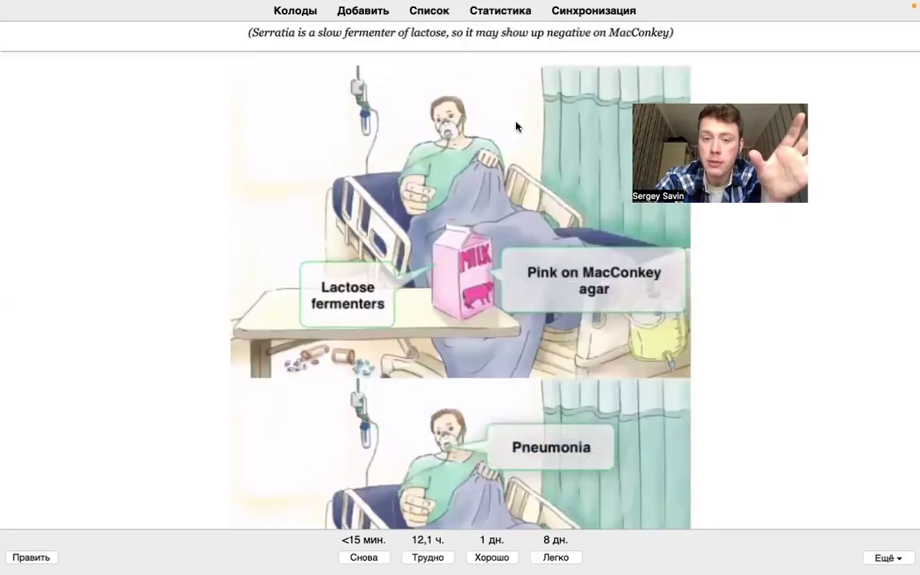
scroll(516, 126, down, 9)
scroll(514, 127, up, 3)
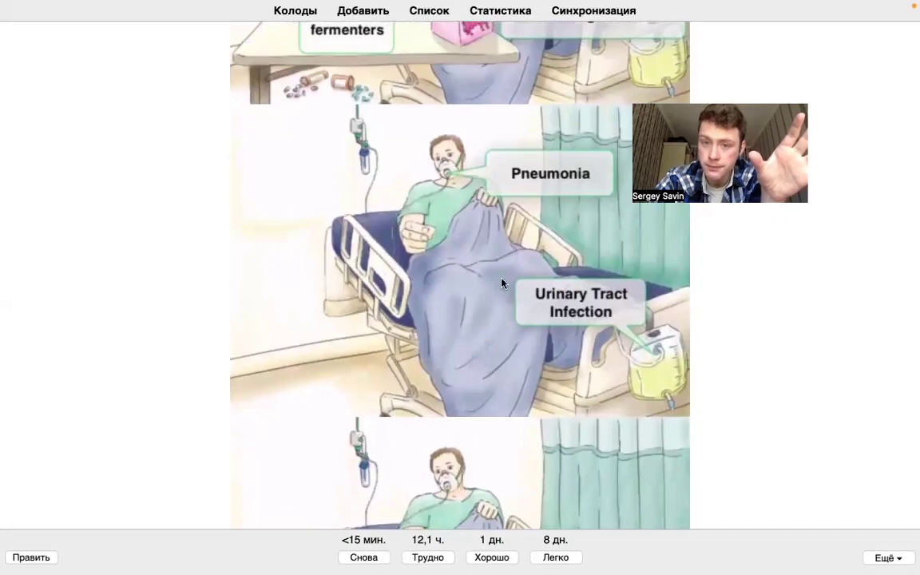
scroll(503, 283, up, 5)
scroll(425, 127, down, 1)
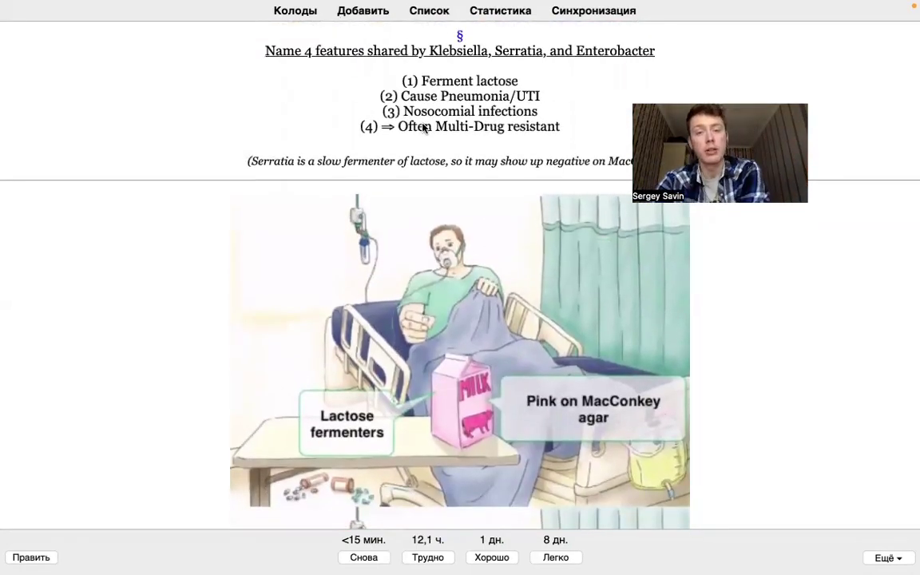
scroll(424, 127, down, 15)
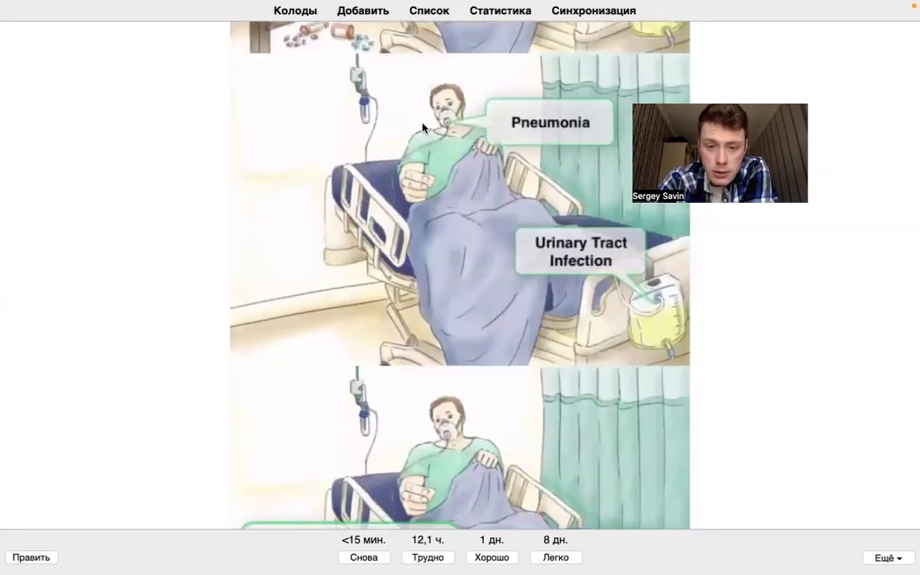
scroll(410, 342, down, 3)
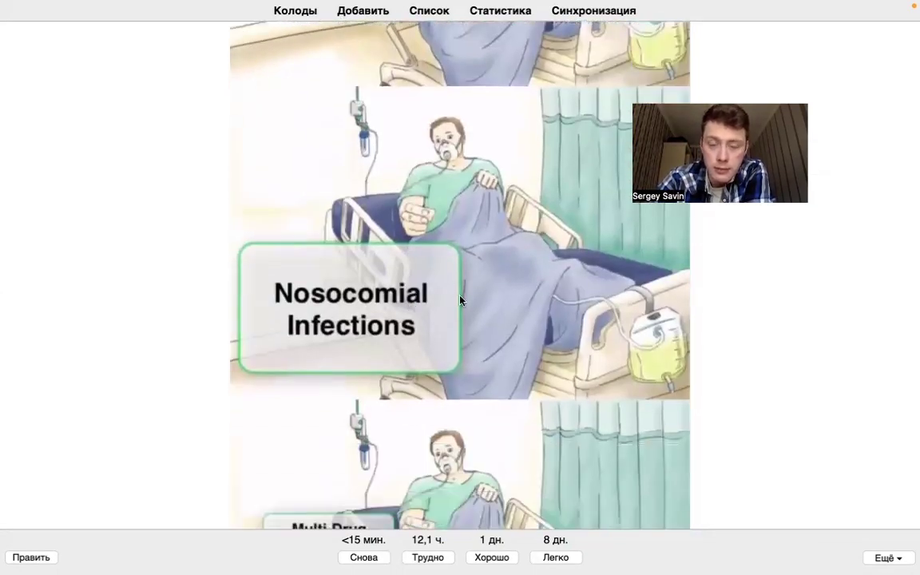
scroll(423, 211, down, 3)
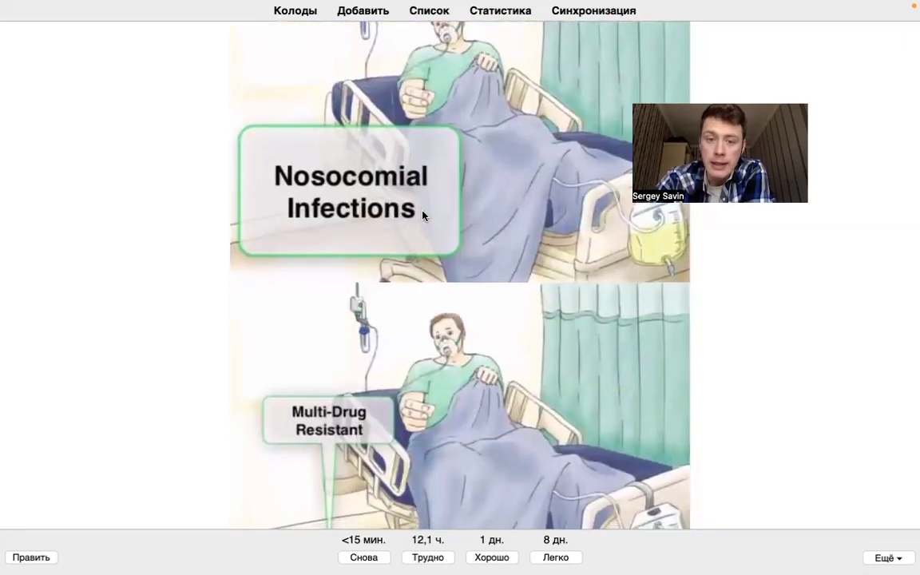
scroll(424, 212, up, 15)
scroll(427, 144, down, 1)
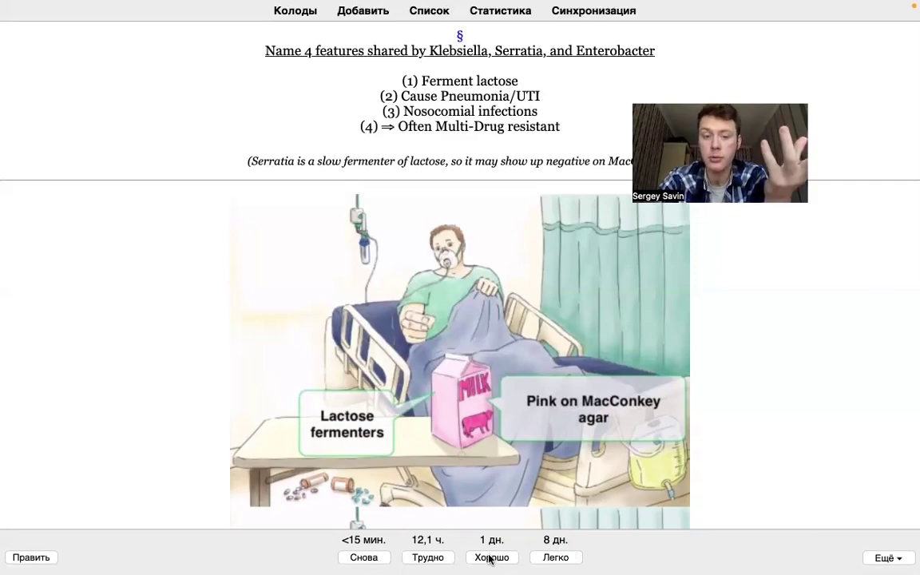
Rate the first card "Снова", reveal the answer of the Enterobacter characterization card and view its Sketchy images.
click(365, 558)
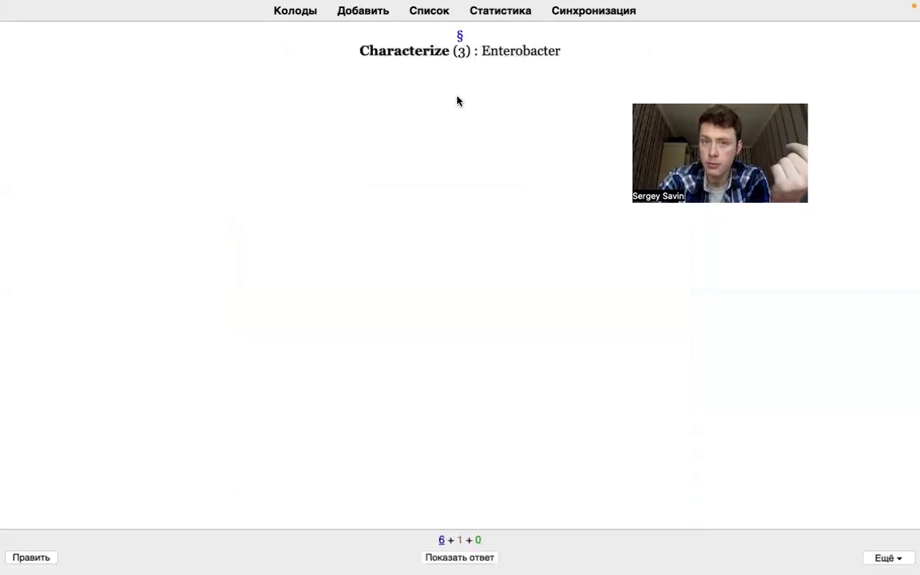
key(space)
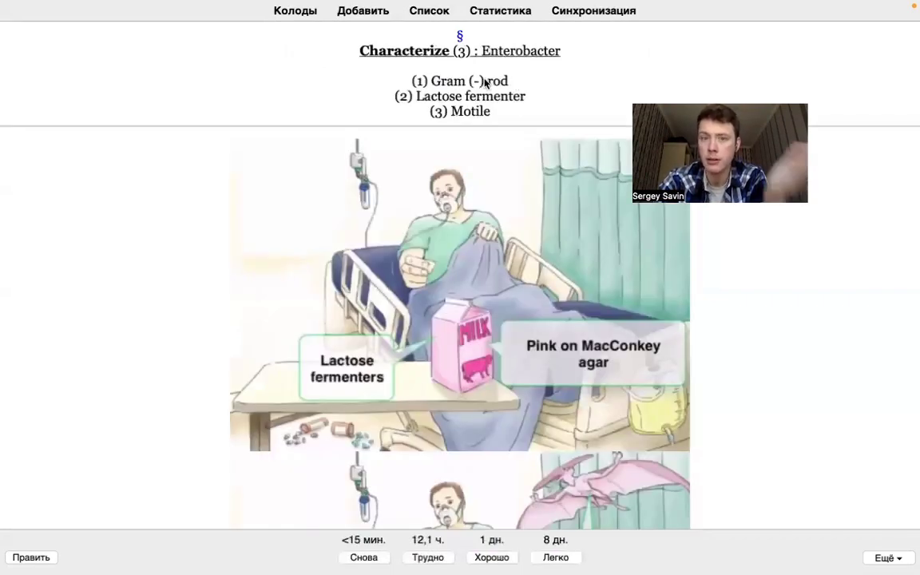
scroll(501, 176, down, 5)
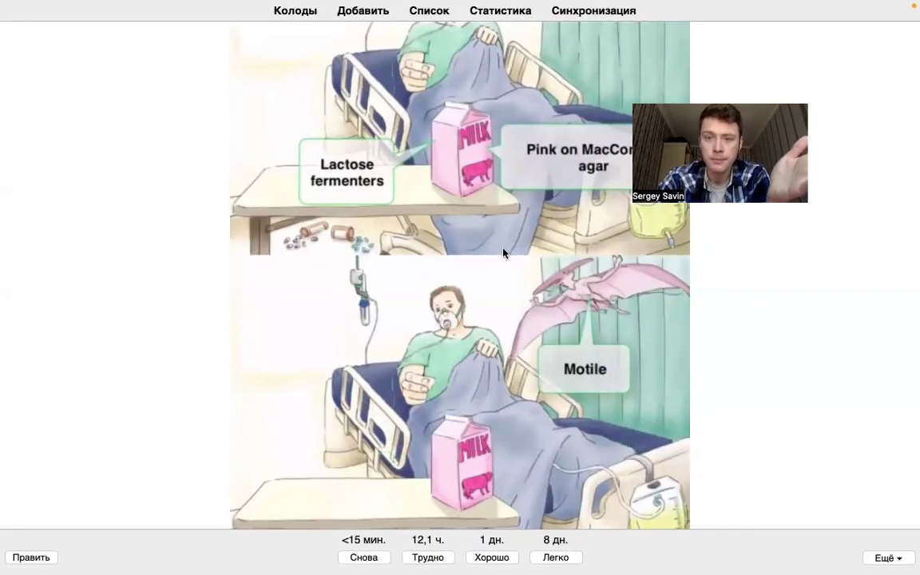
Compare the Enterobacter answer with its Sketchy images and the summary of bacteria symbols, and rate the card "Хорошо".
scroll(503, 253, up, 5)
scroll(499, 240, down, 8)
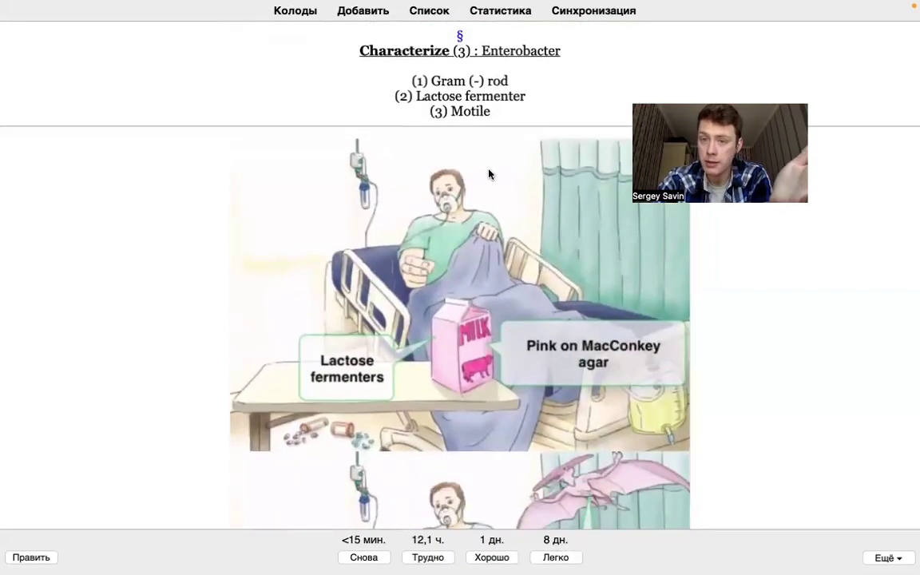
scroll(489, 174, down, 15)
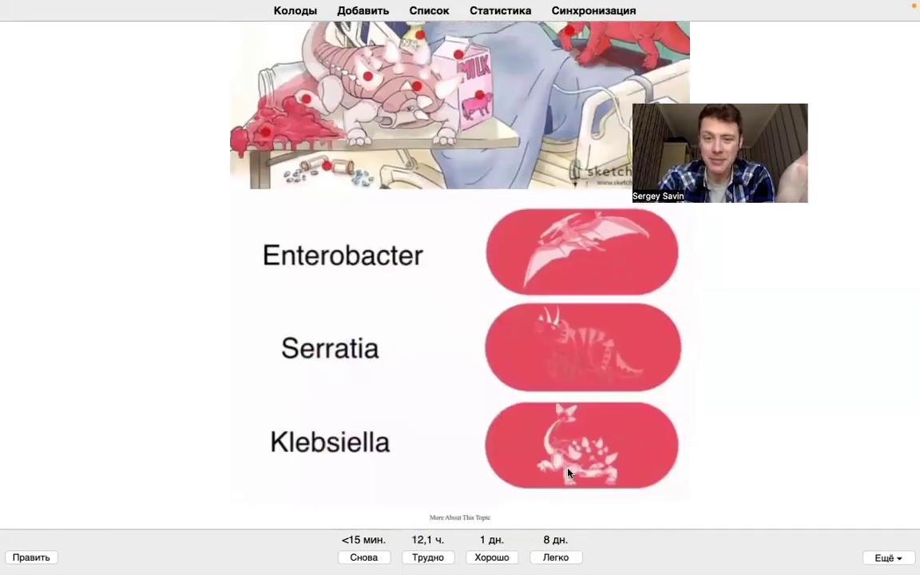
scroll(466, 220, up, 15)
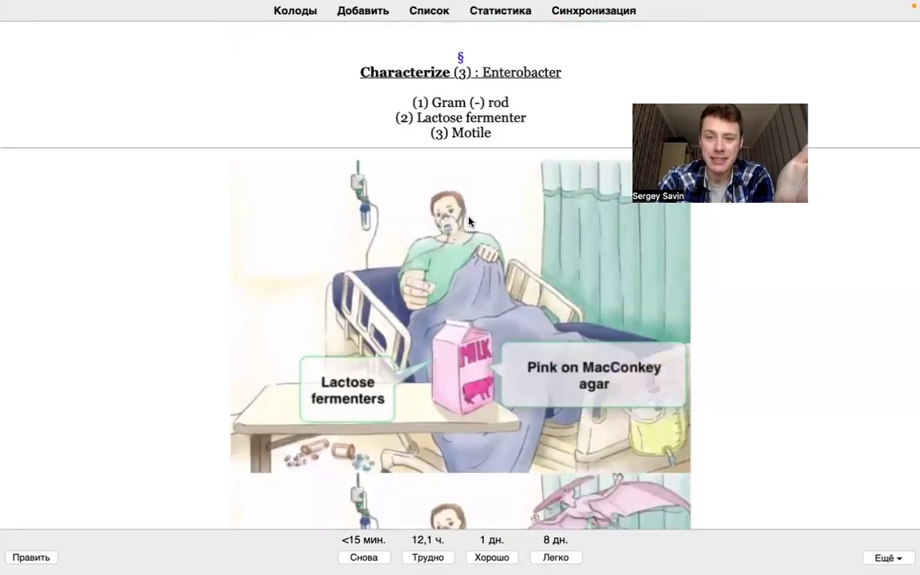
scroll(468, 217, down, 15)
scroll(487, 334, up, 15)
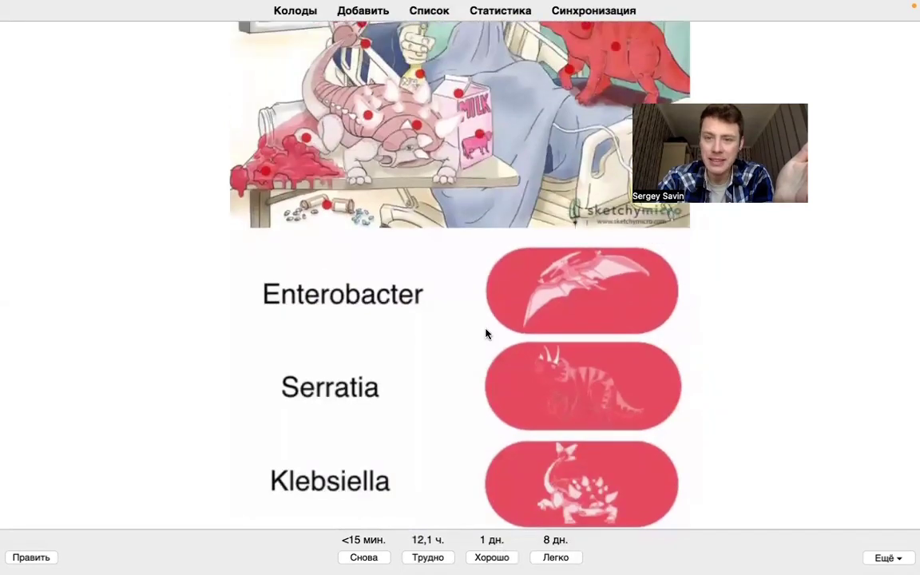
scroll(487, 333, down, 1)
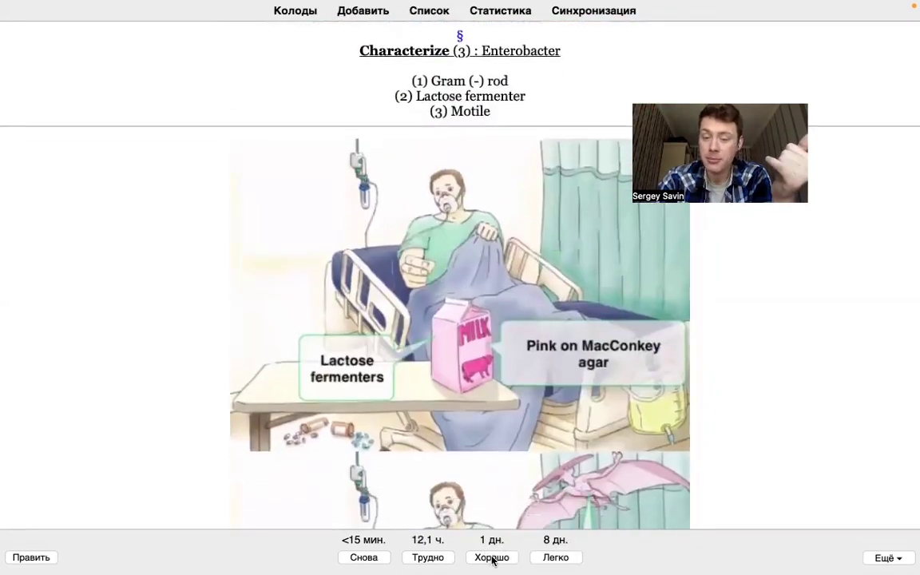
click(492, 557)
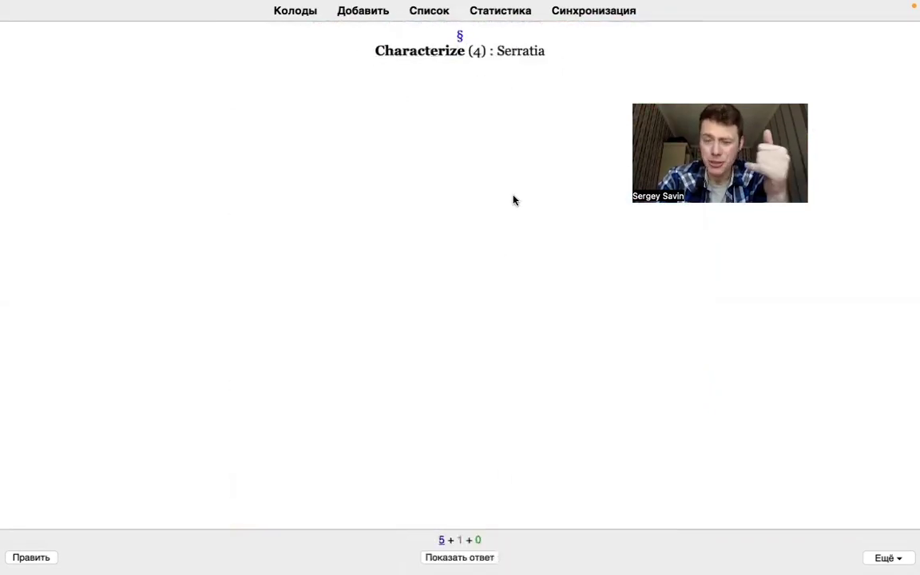
Reveal the answers of the Serratia characterization card and the card after it, rating both "Снова".
key(space)
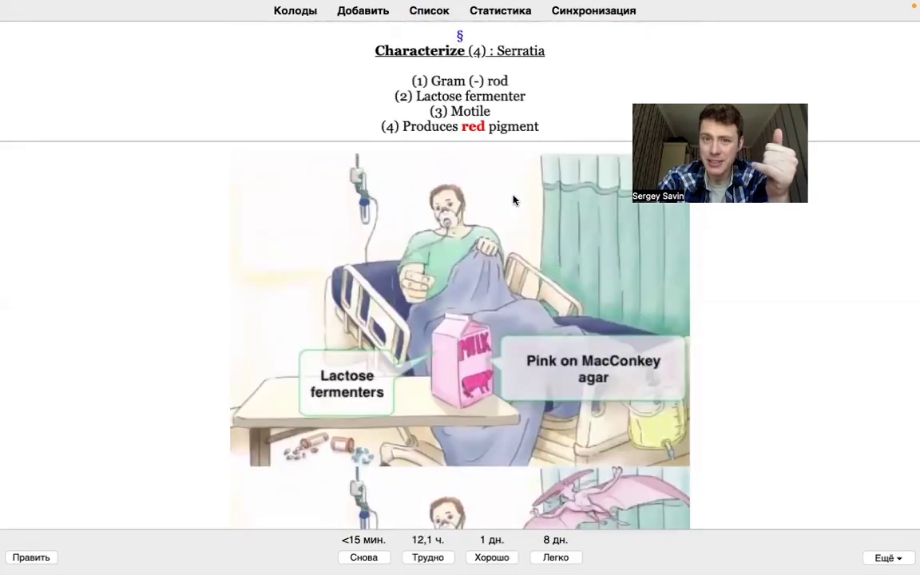
click(361, 557)
key(space)
click(373, 556)
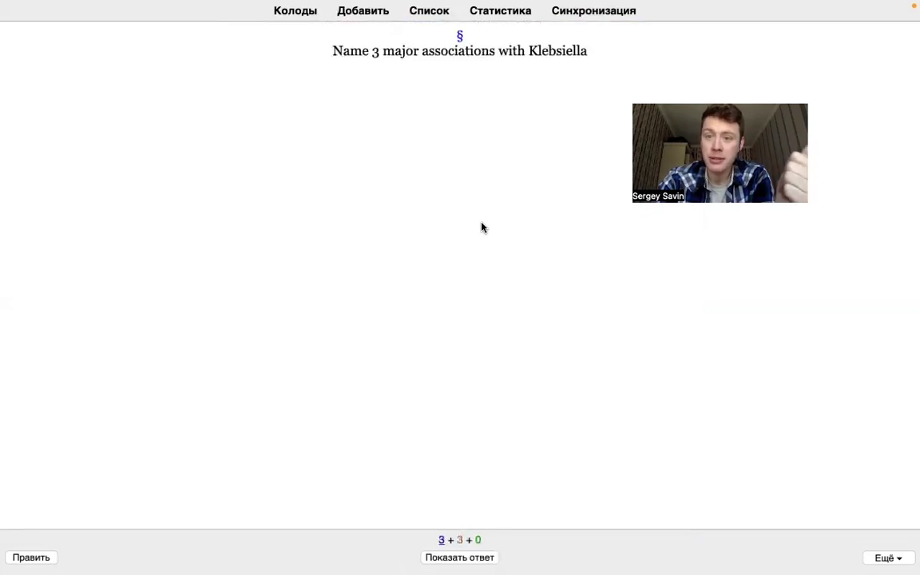
Rate the card on three major Klebsiella associations "Хорошо" and reveal the answer of the Klebsiella distinctions card.
key(space)
click(482, 555)
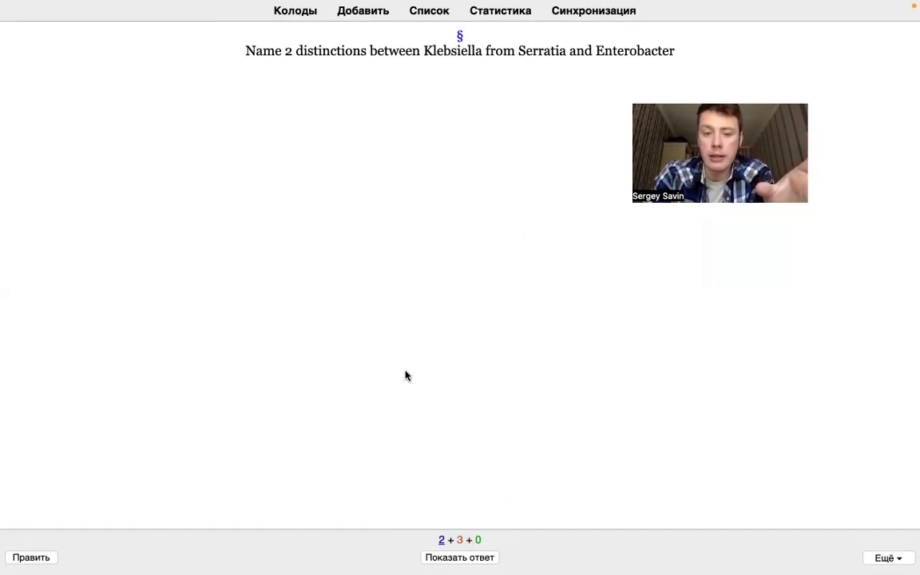
key(space)
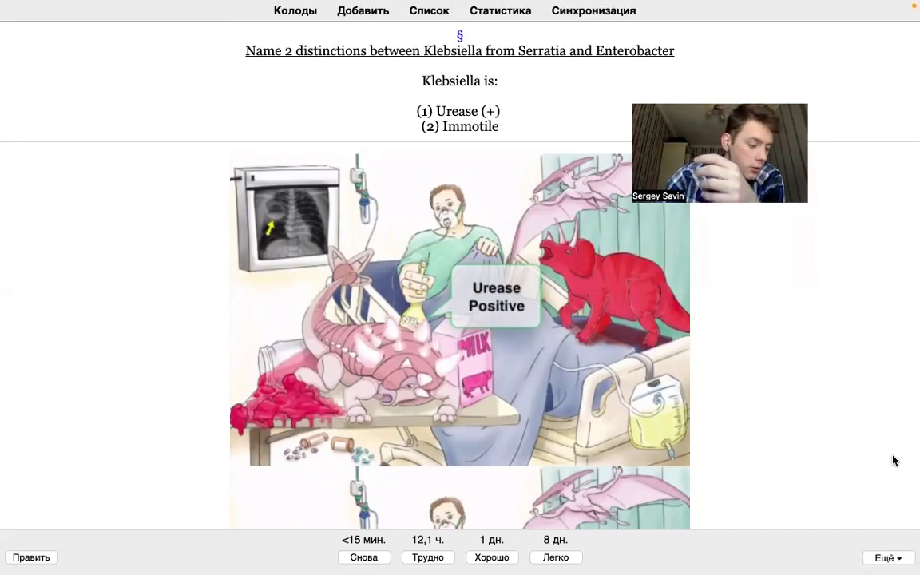
View the additional actions available for the Klebsiella distinctions card, then return to the deck list.
click(888, 557)
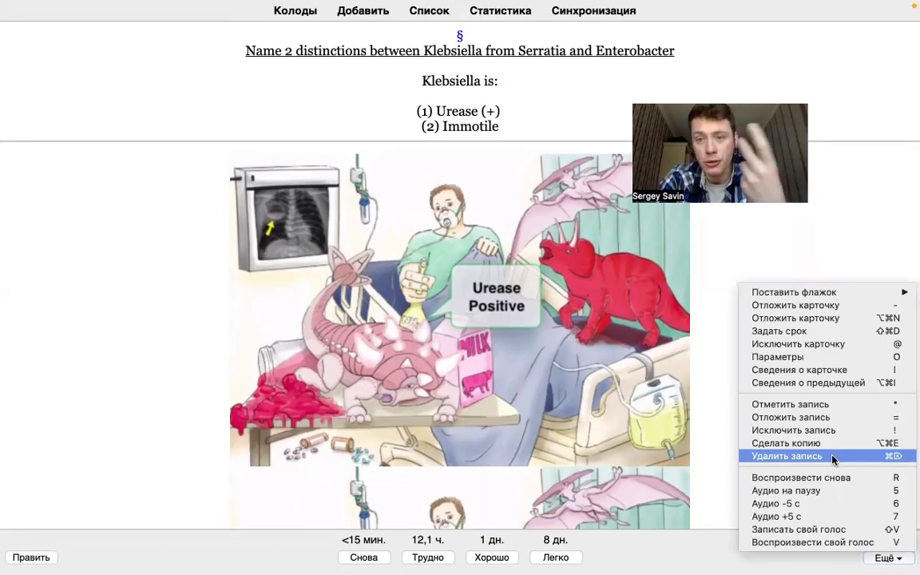
key(Escape)
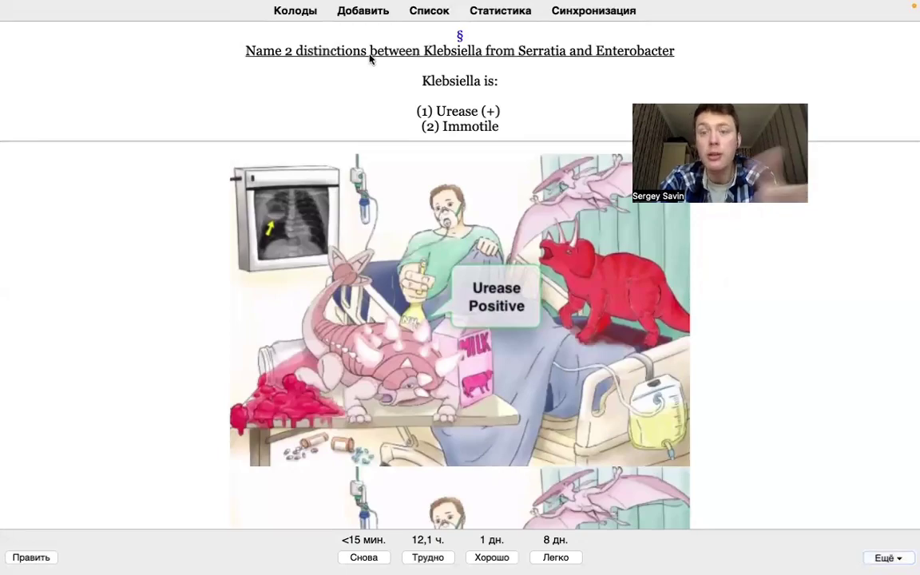
click(310, 13)
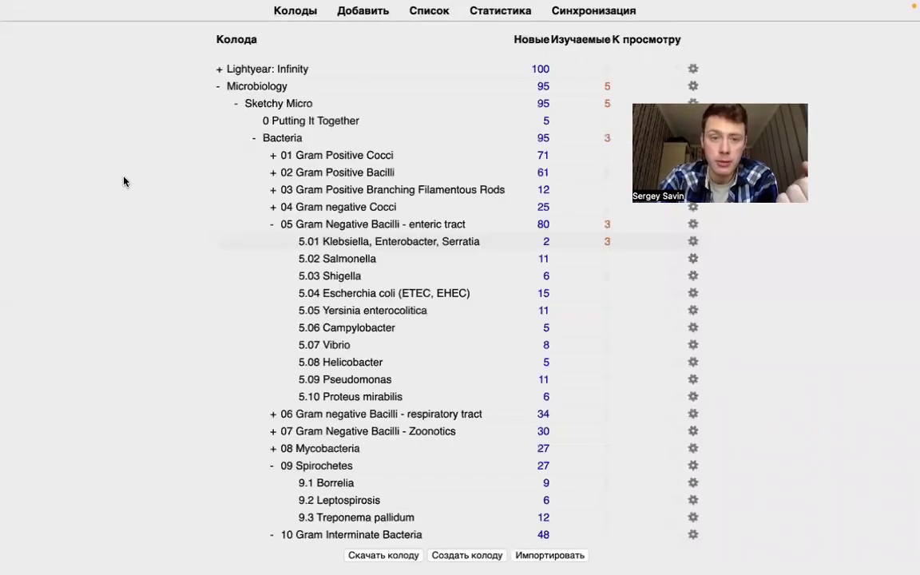
Collapse the 05 Gram Negative Bacilli - enteric tract and 09 Spirochetes subdecks and expand 01 Gram Positive Cocci.
click(270, 226)
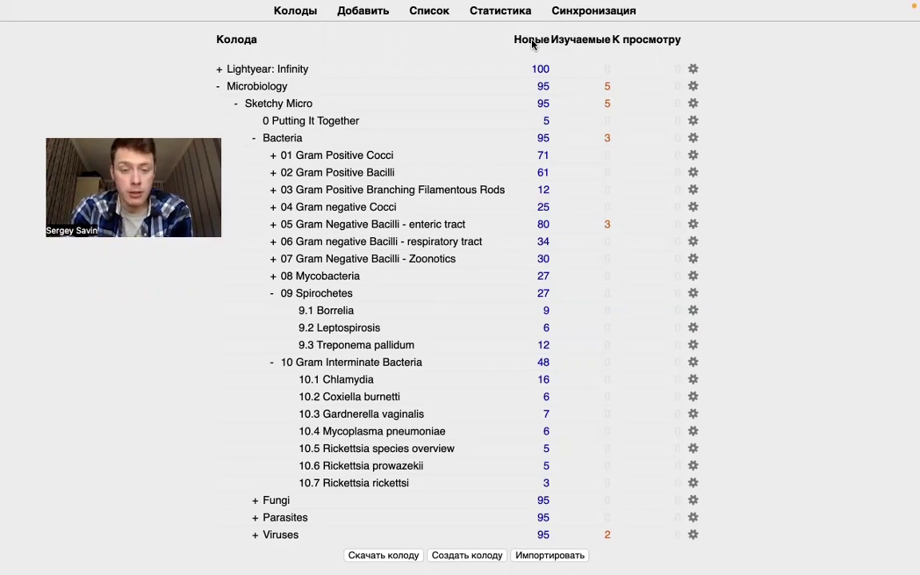
click(272, 293)
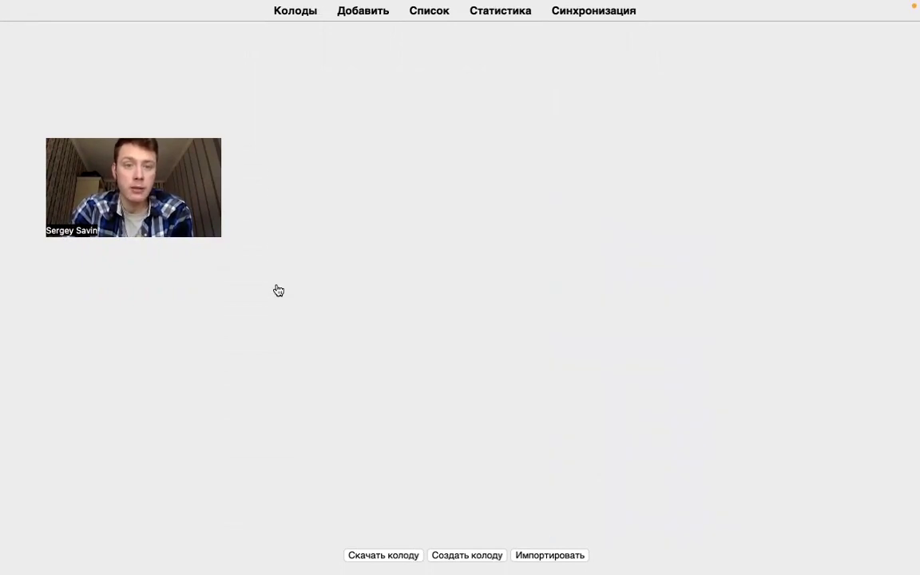
click(278, 155)
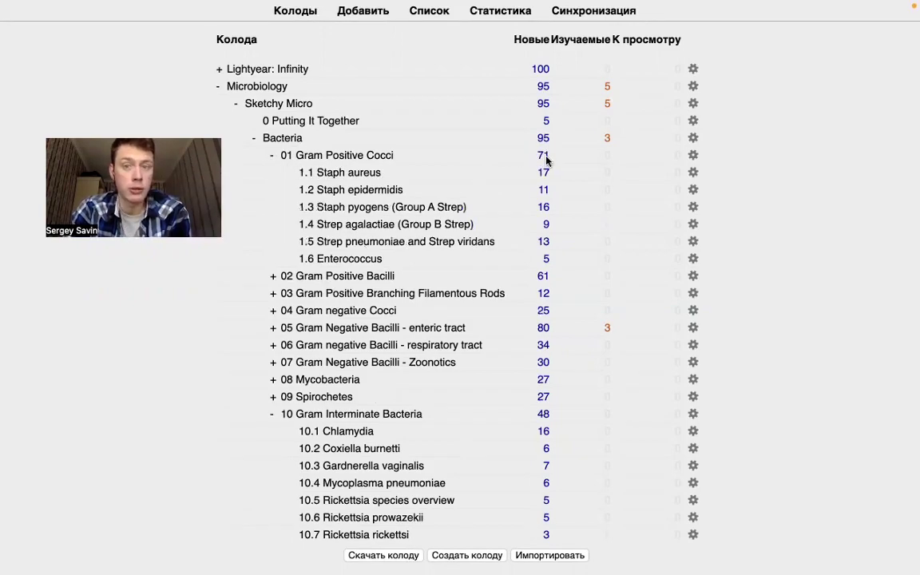
Check the review heatmap for cards due on upcoming days and compare the learning counts across the subdecks.
scroll(546, 160, down, 5)
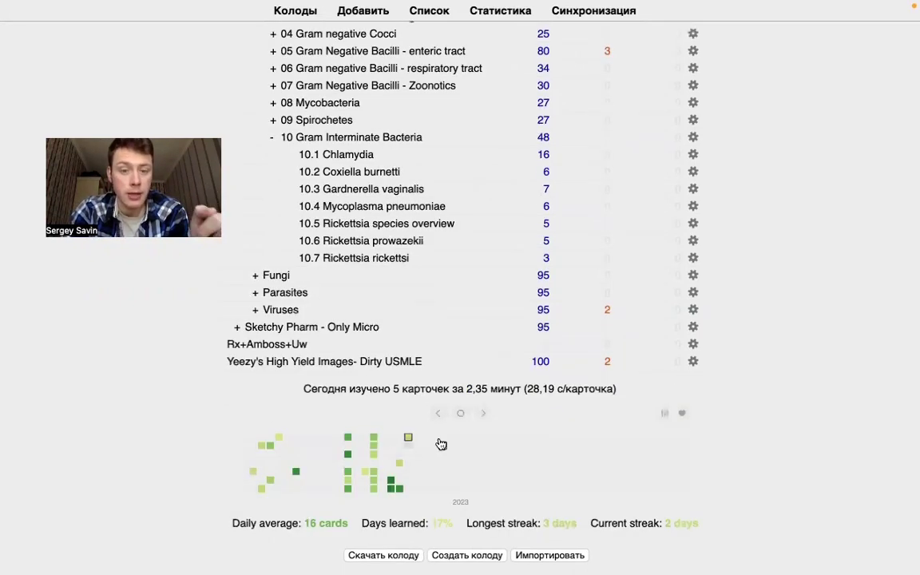
mouse_move(408, 439)
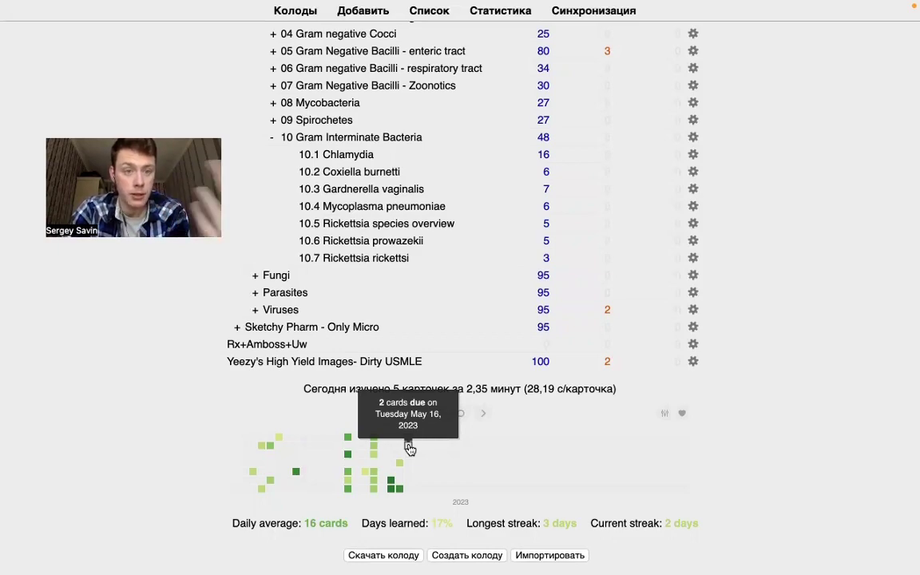
scroll(406, 273, up, 5)
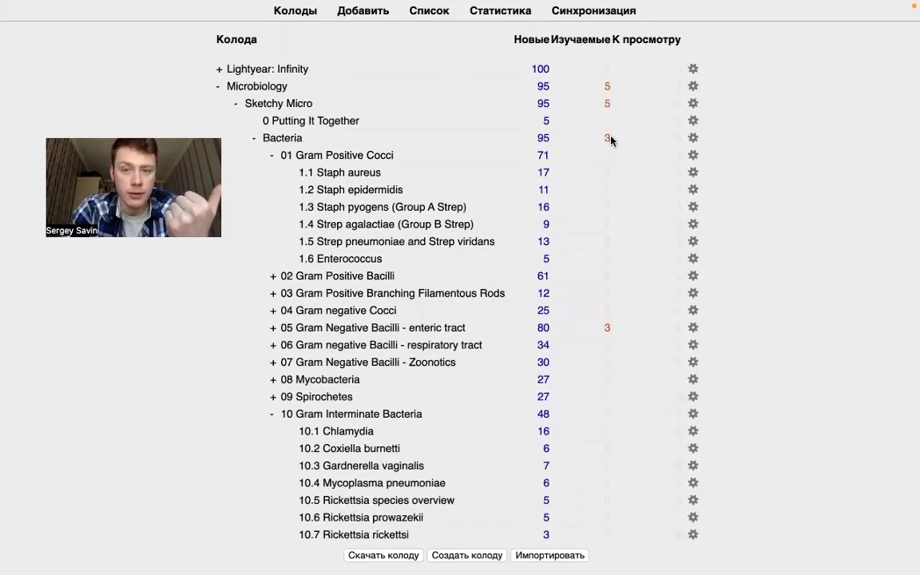
scroll(614, 351, down, 3)
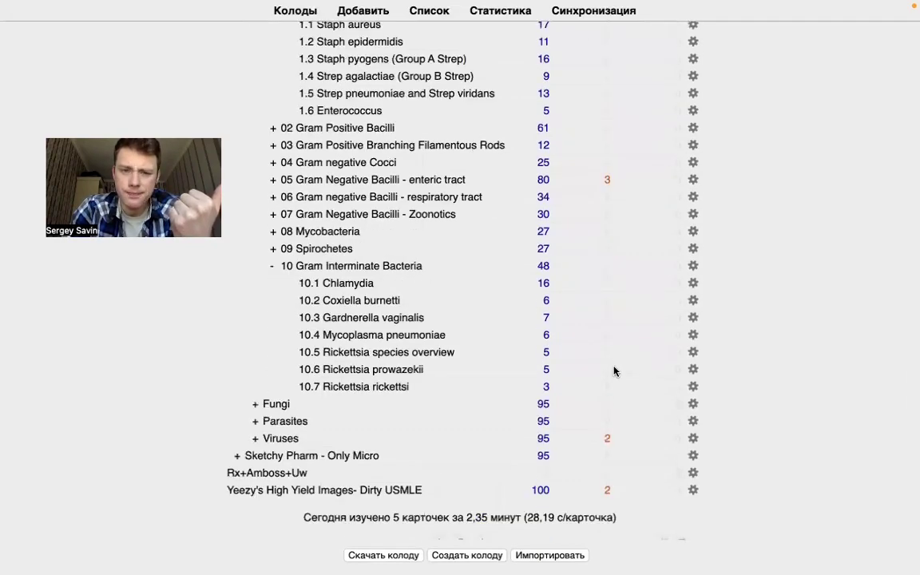
scroll(615, 335, up, 2)
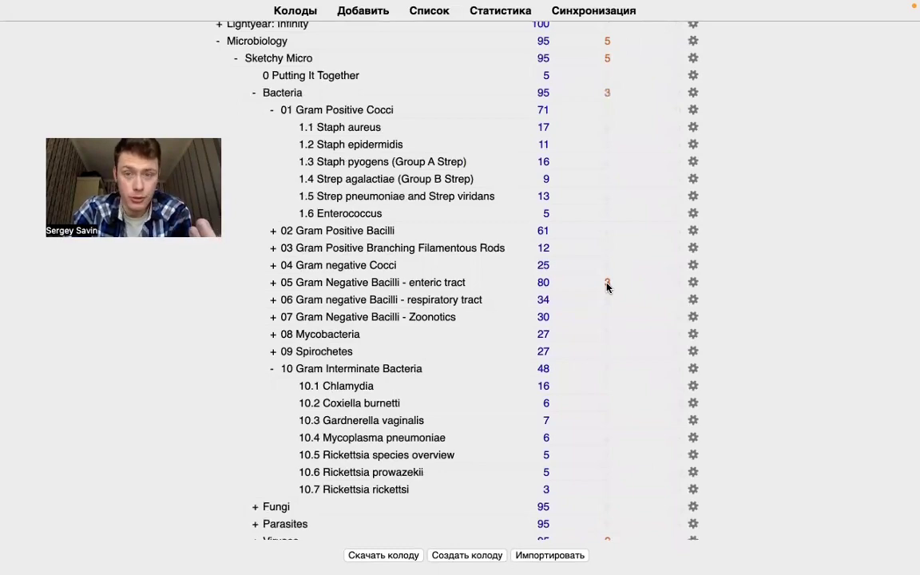
scroll(606, 286, up, 2)
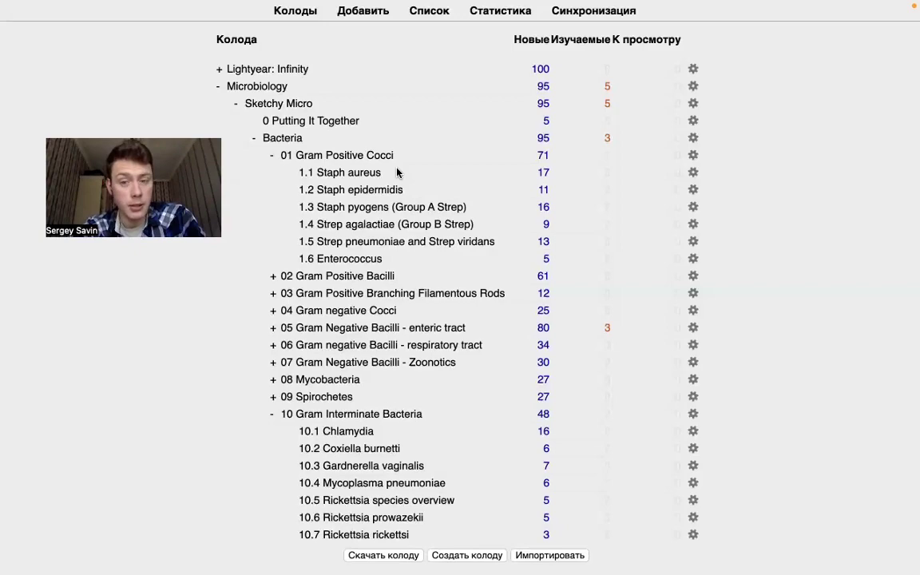
Expand 05 Gram Negative Bacilli - enteric tract, view the 5.01 Klebsiella, Enterobacter, Serratia overview and return to the deck list.
click(275, 328)
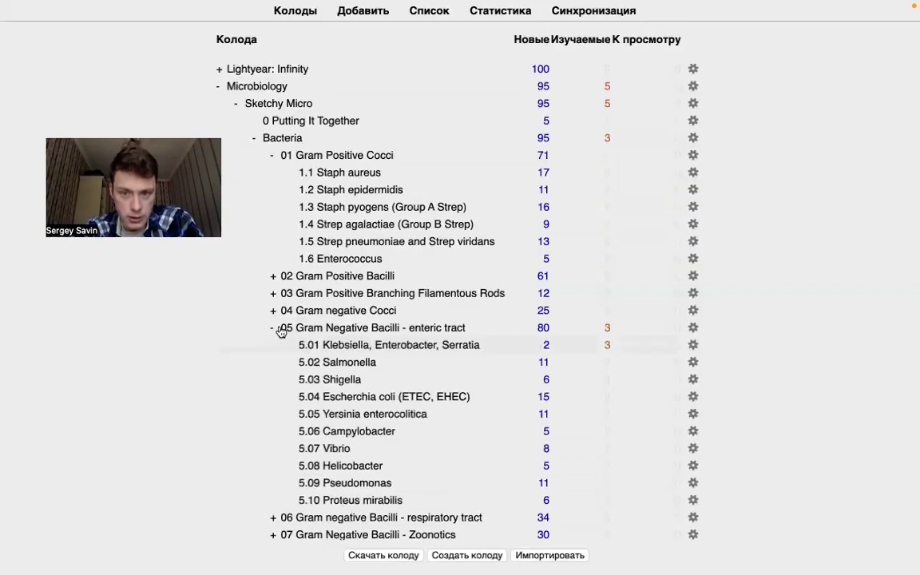
click(336, 345)
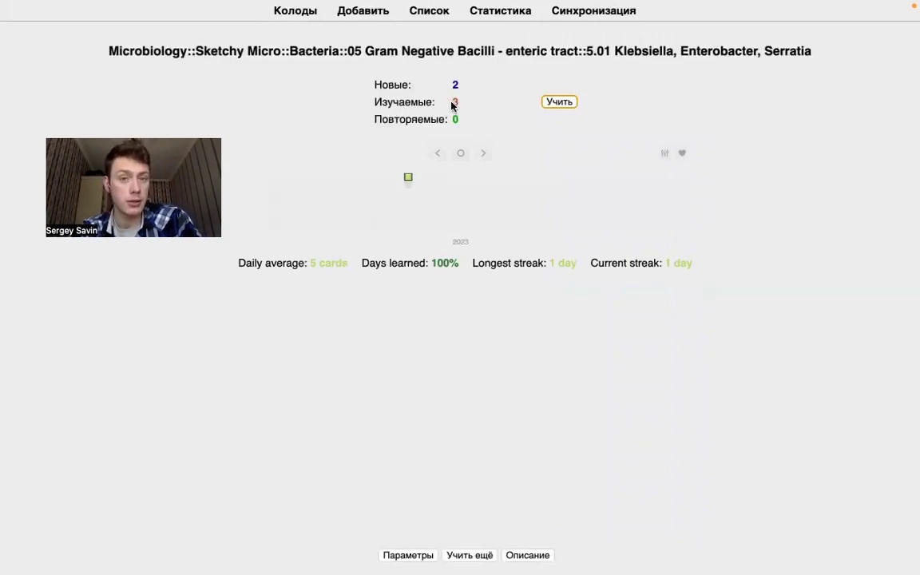
click(296, 12)
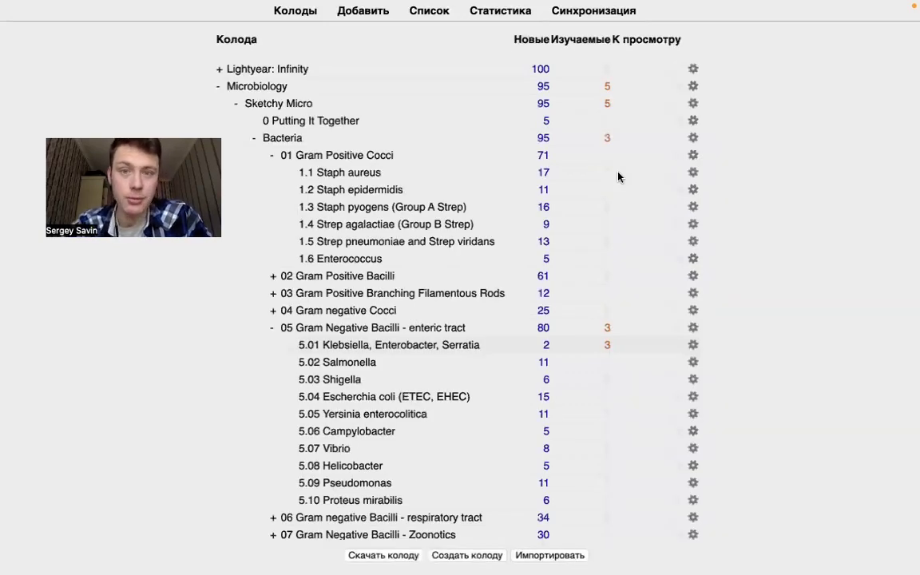
Look over the deck list down to the review heatmap and collapse the Microbiology deck.
scroll(618, 176, down, 10)
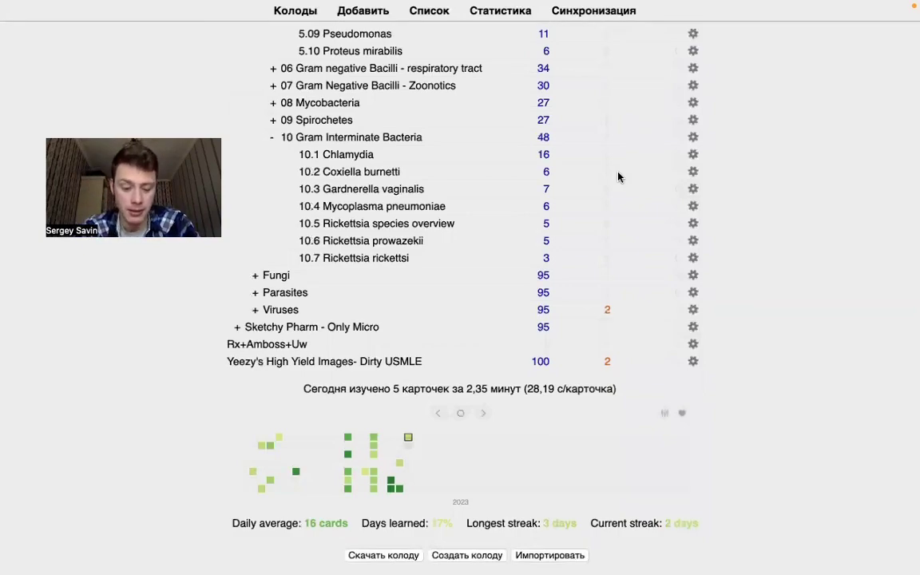
scroll(336, 138, up, 10)
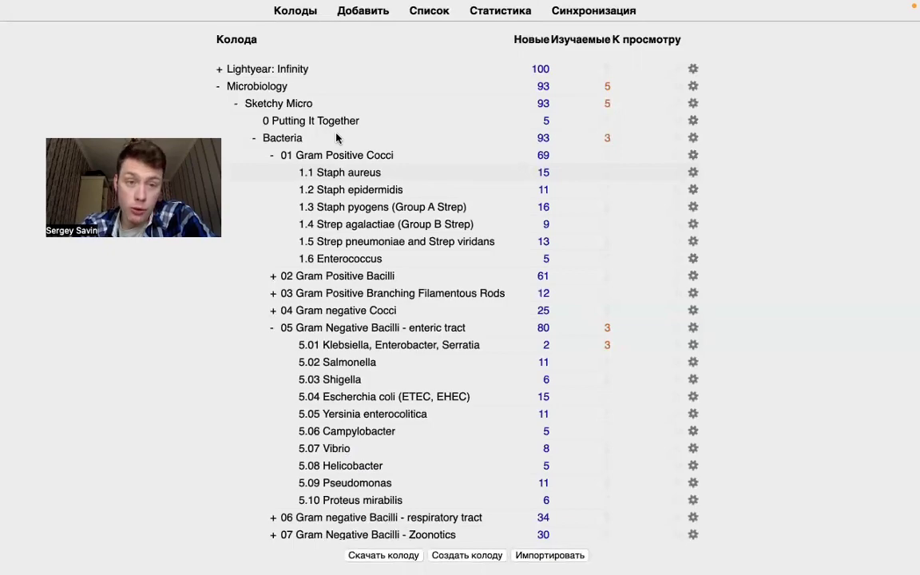
click(220, 88)
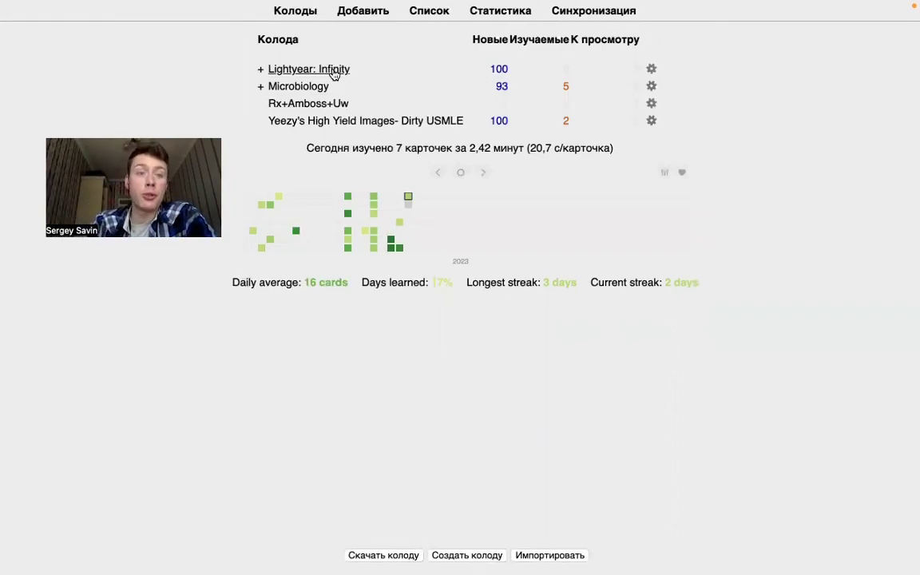
Switch to the PowerPoint slideshow and advance to the slide about ready-made Anki decks and moving Rx cards.
key(ctrl+Up)
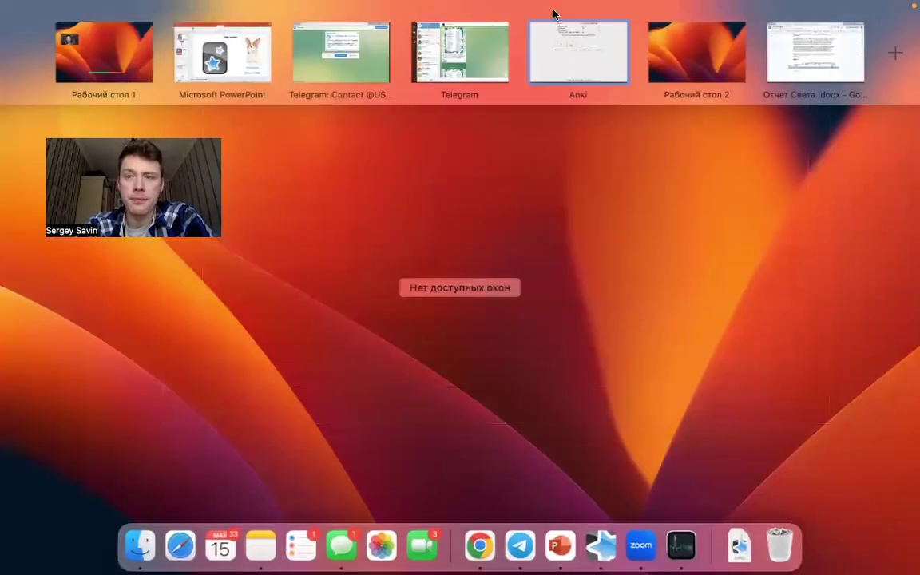
click(252, 55)
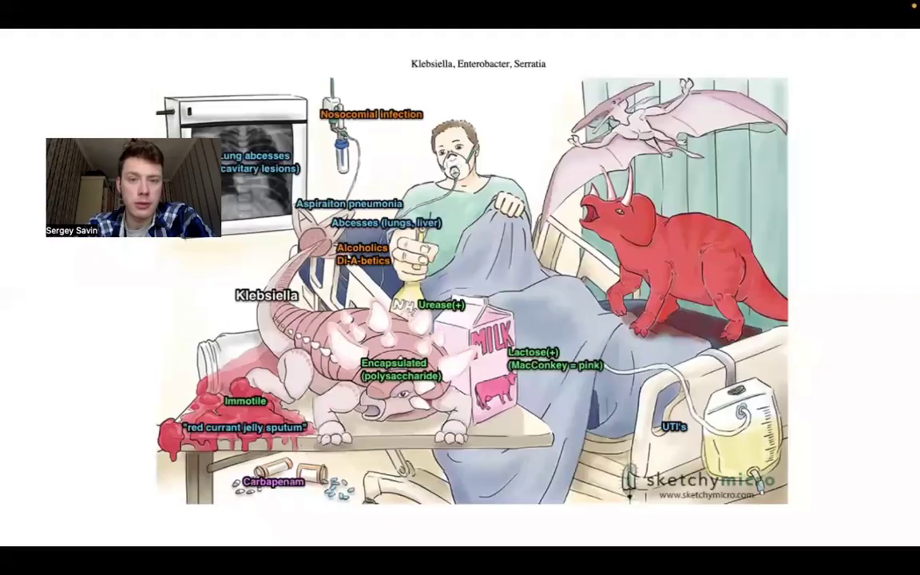
click(425, 263)
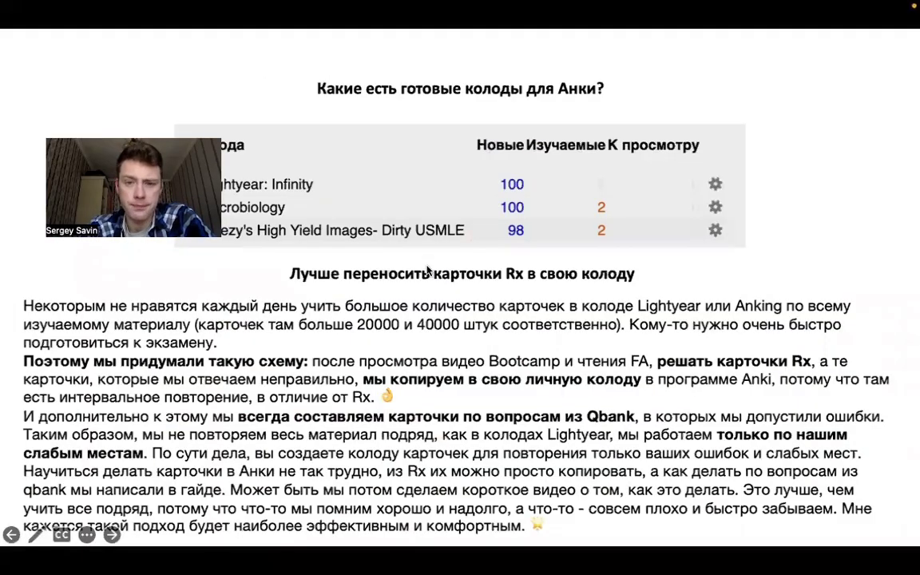
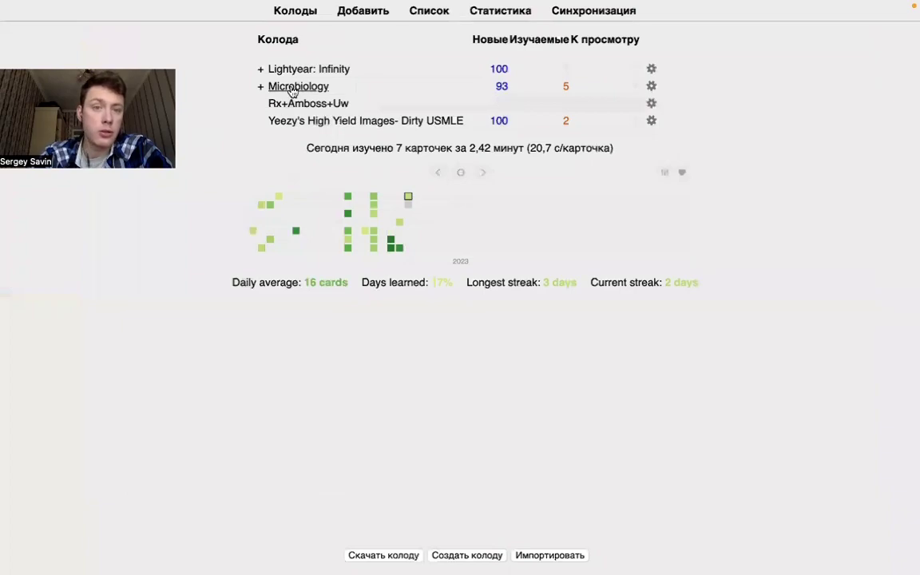
Open the Rx+Amboss+Uw deck in Anki, then switch to the Chrome browser window.
click(276, 103)
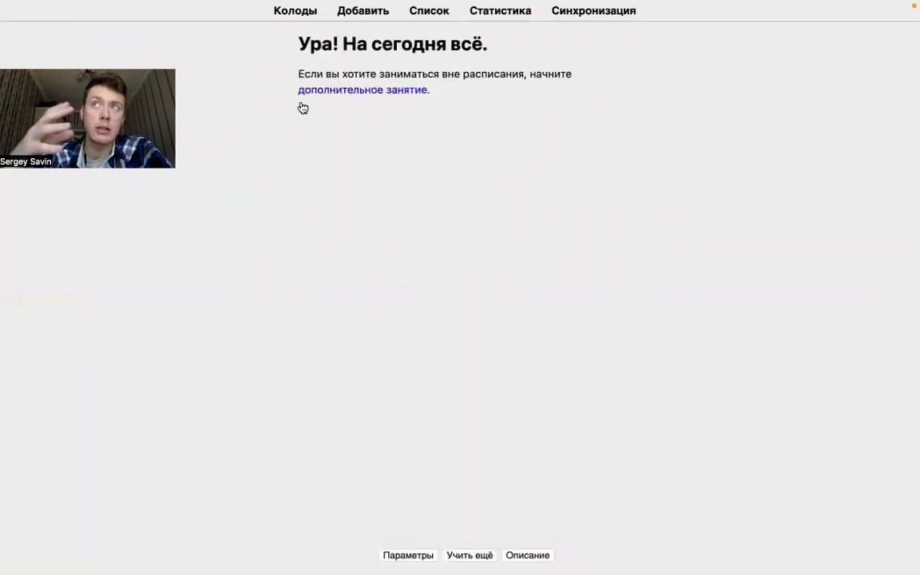
key(ctrl+Up)
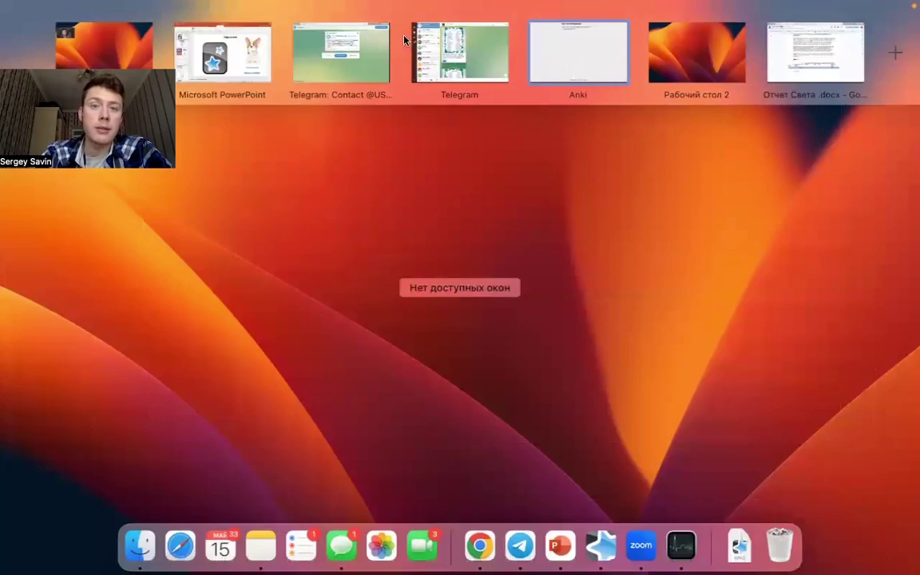
click(352, 57)
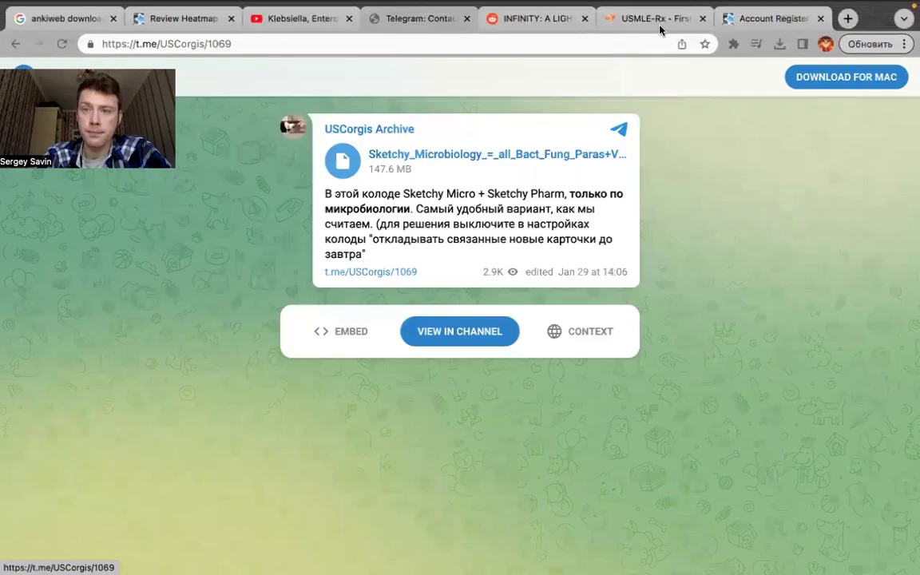
Switch to the USMLE-Rx page, visit its dashboard, and open and reload the First Aid 2023 section.
click(658, 21)
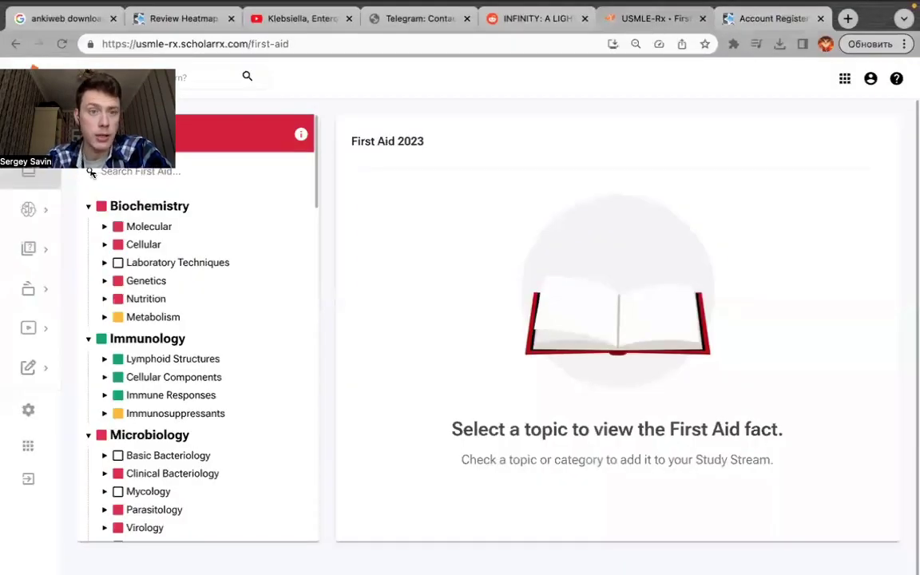
click(30, 86)
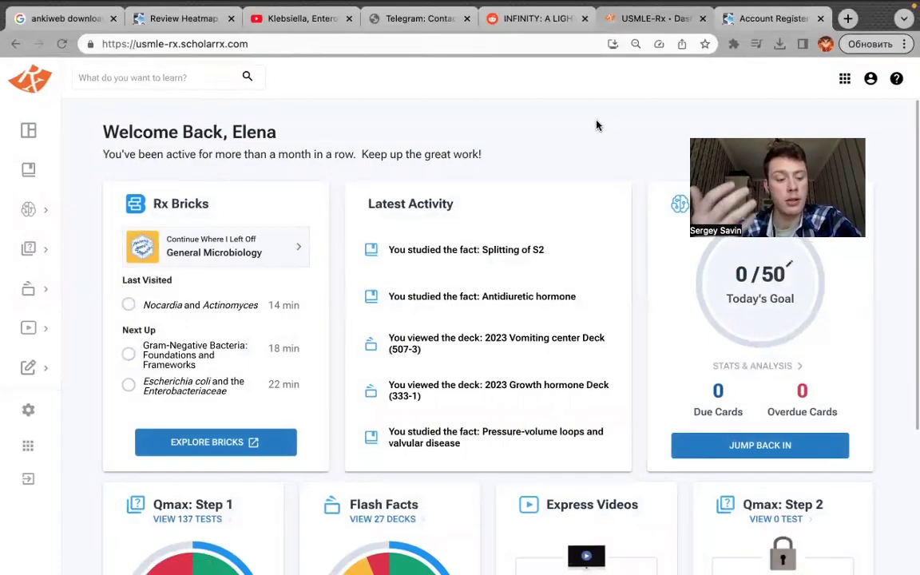
click(37, 176)
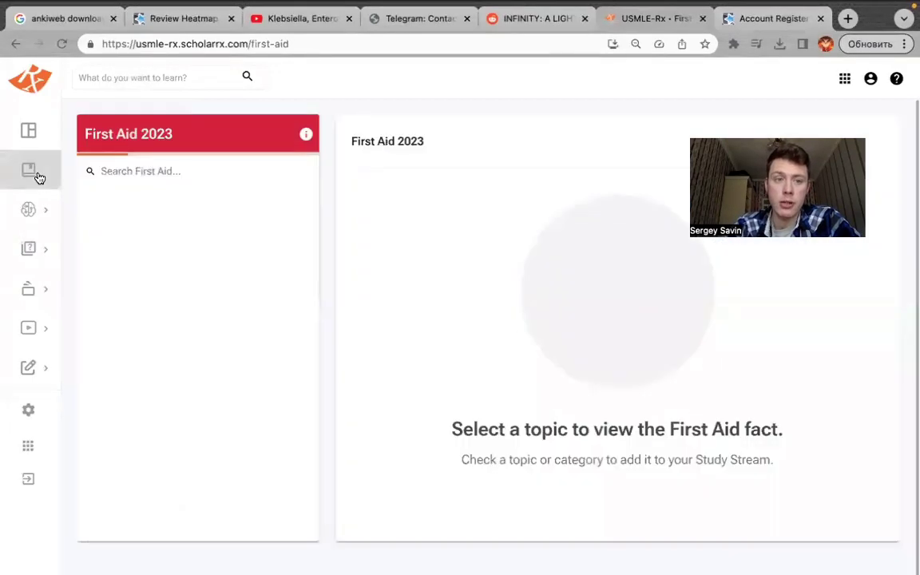
key(super+r)
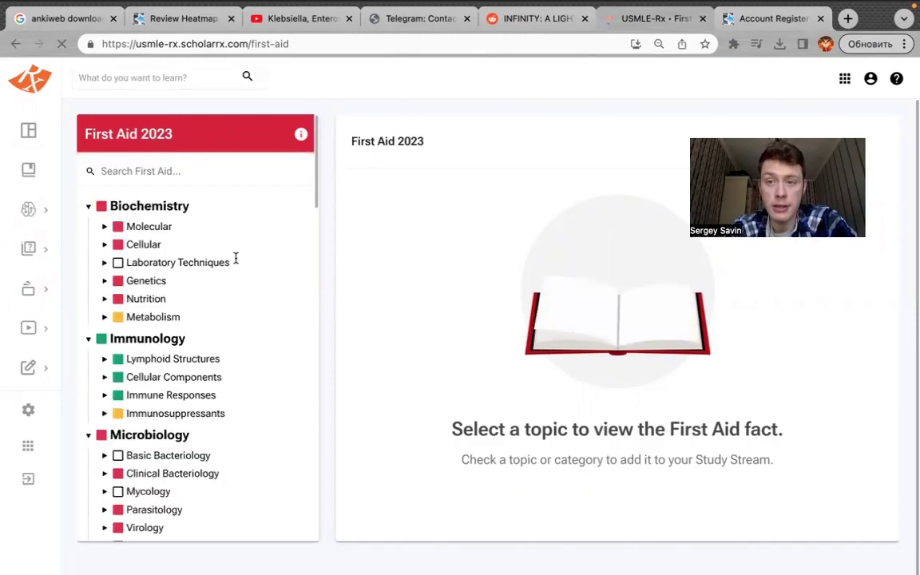
View the Clinical Bacteriology topics in the First Aid tree, then collapse Clinical Bacteriology and the whole Microbiology branch.
scroll(128, 390, down, 5)
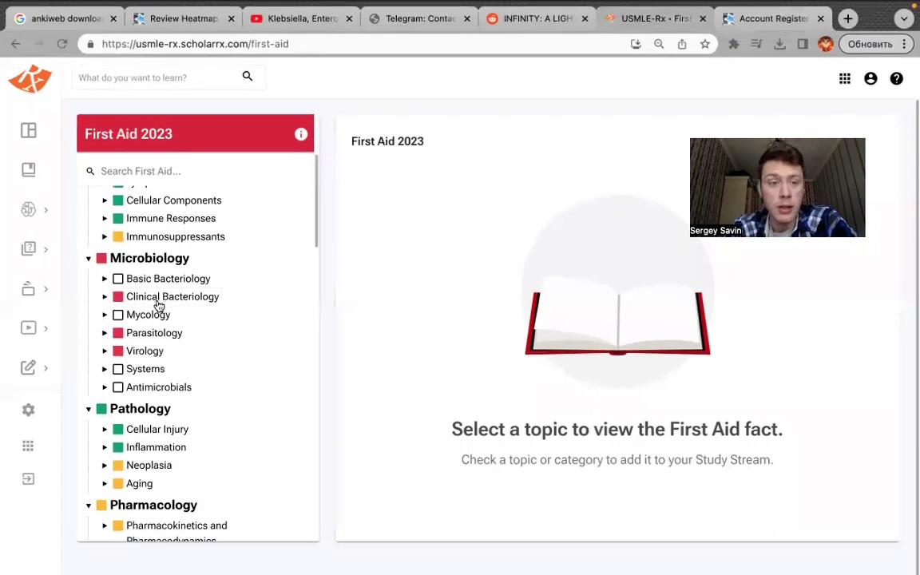
click(106, 297)
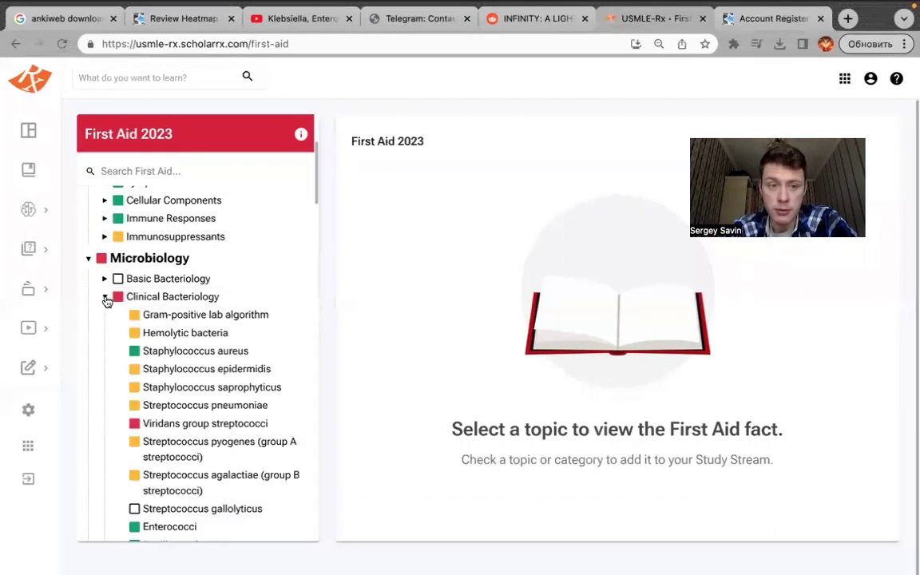
click(105, 297)
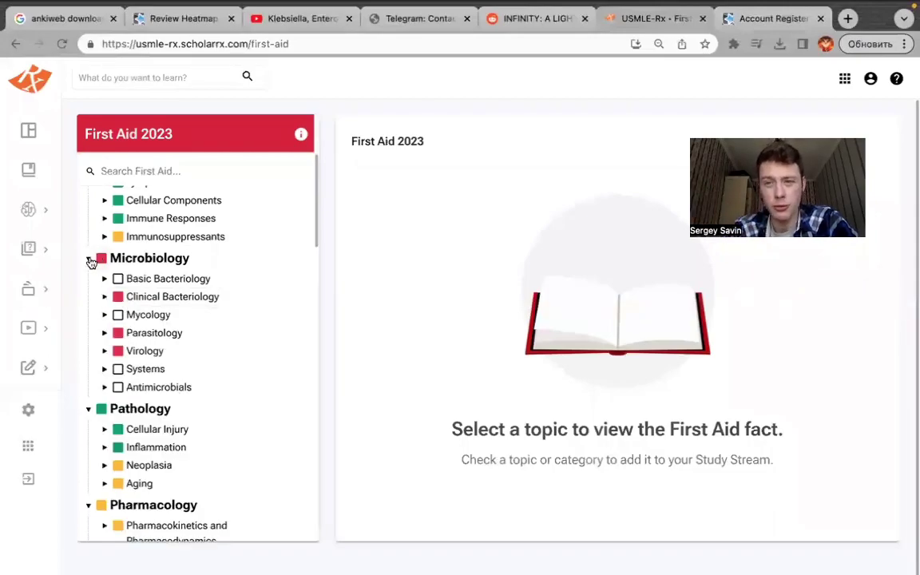
click(90, 259)
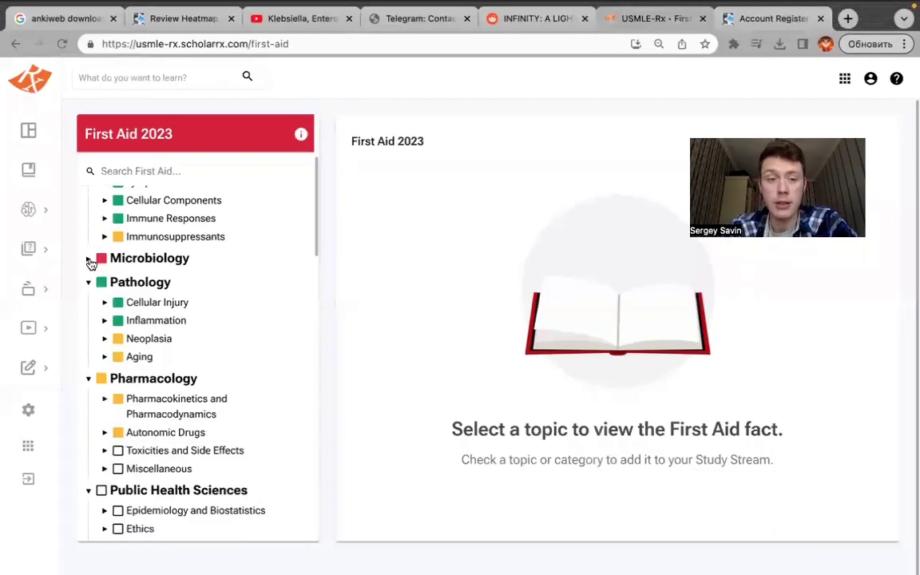
scroll(205, 341, down, 3)
scroll(209, 342, up, 5)
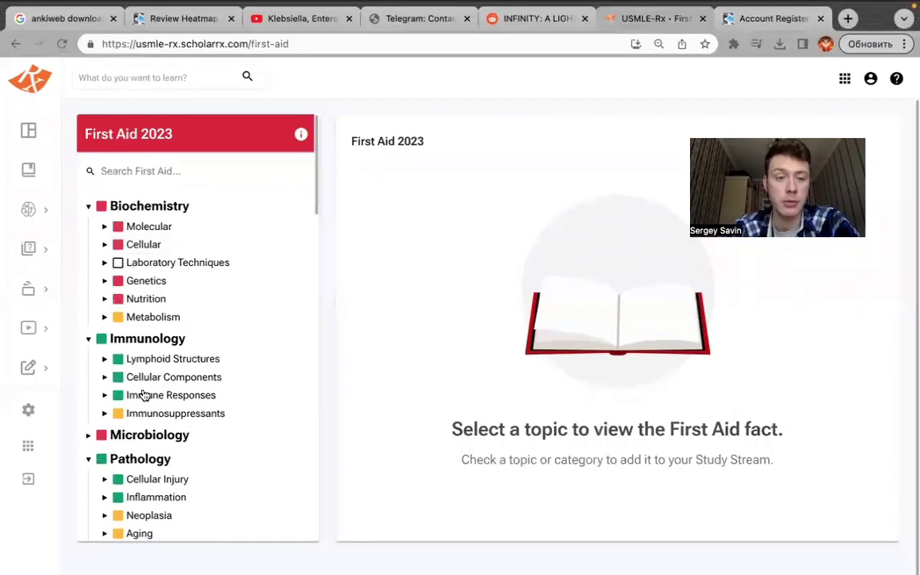
Open the Major histocompatibility complex I and II fact under Immunology's Cellular Components and bring up its related flash cards.
click(103, 377)
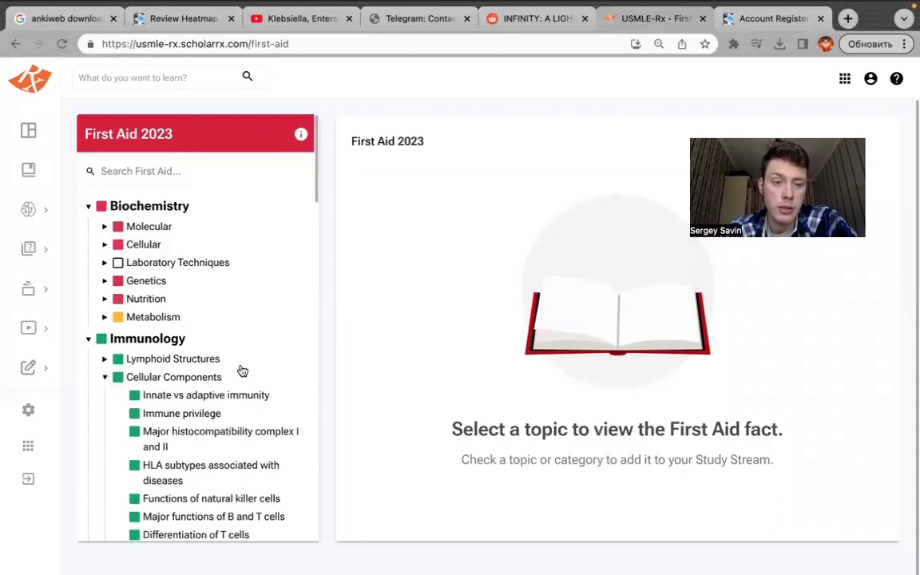
scroll(211, 394, down, 3)
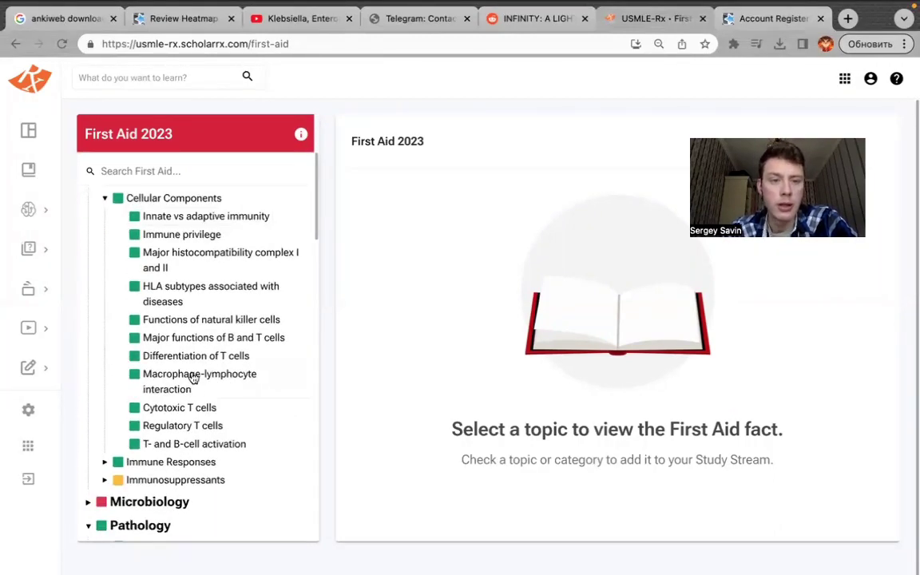
click(164, 271)
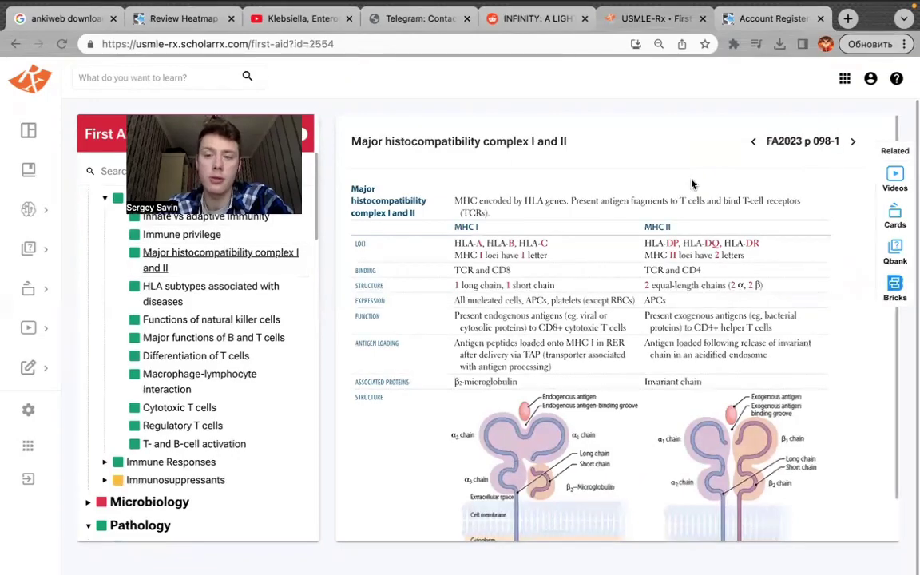
scroll(476, 192, down, 2)
scroll(559, 208, up, 2)
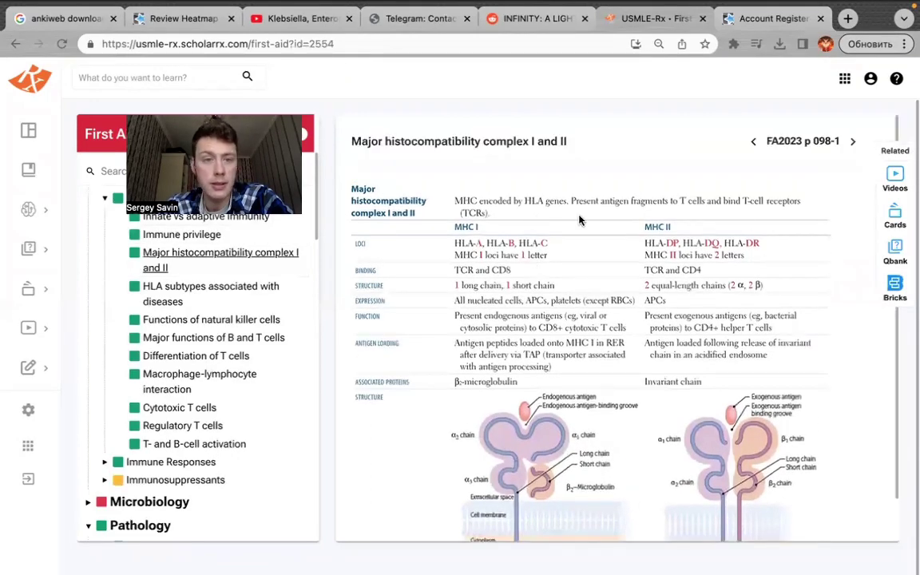
click(895, 218)
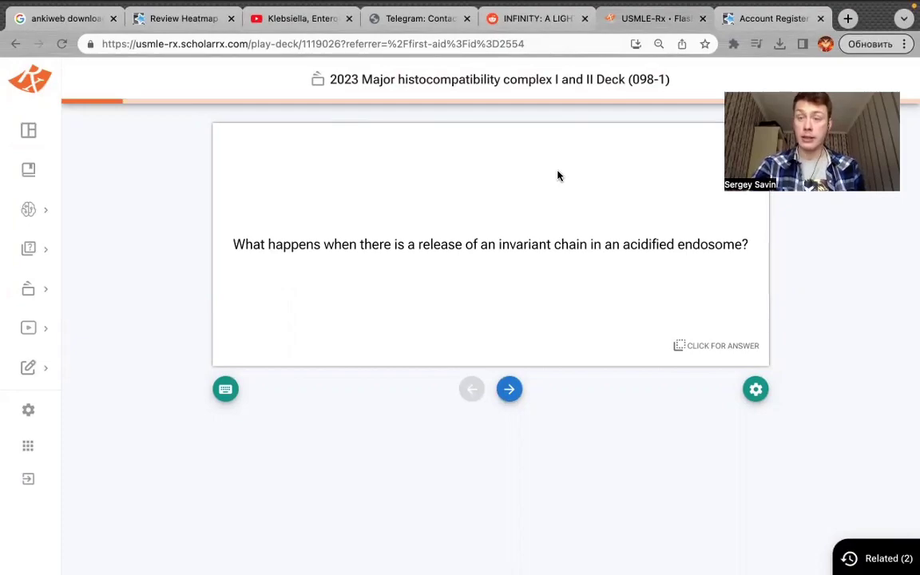
Switch to Anki, return to the deck list and expand the Lightyear: Infinity deck.
key(ctrl+Up)
key(ctrl+Up)
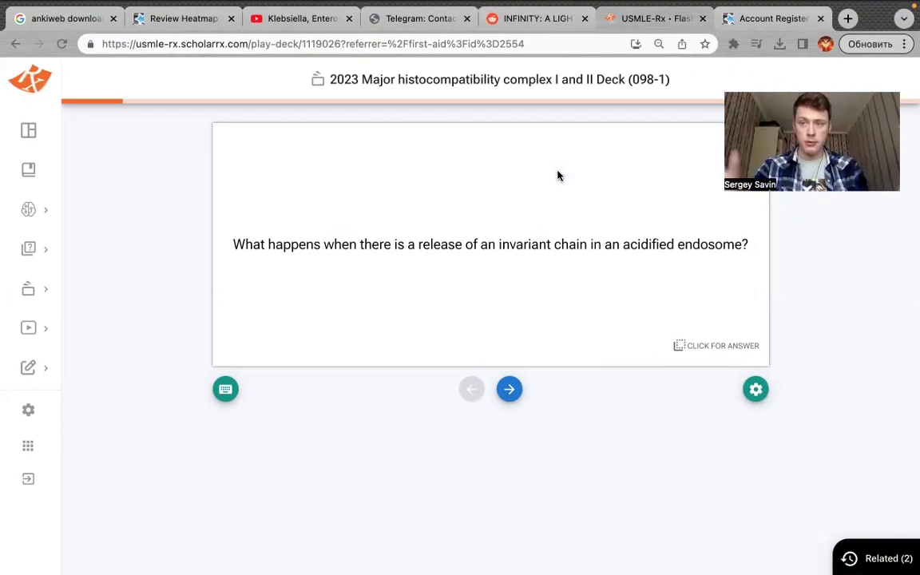
key(ctrl+Up)
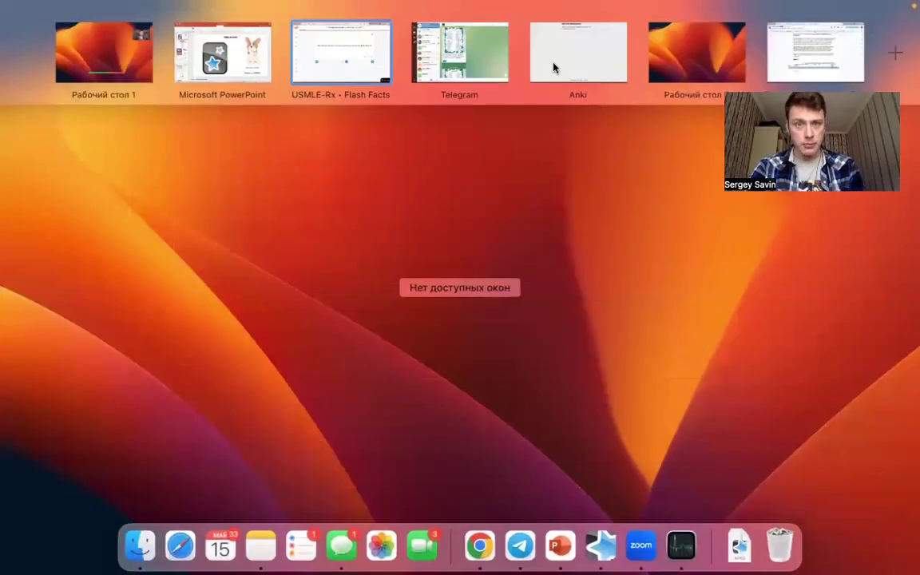
click(551, 59)
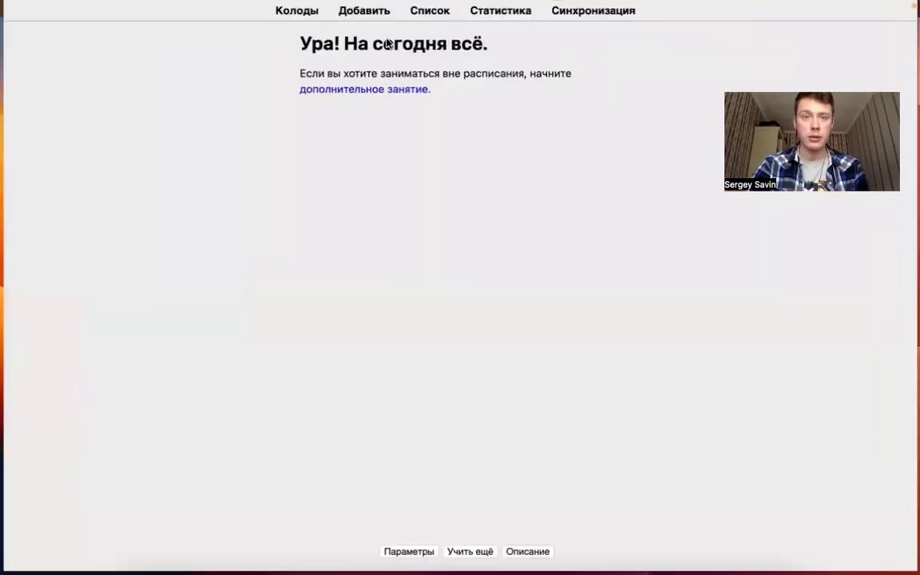
click(294, 12)
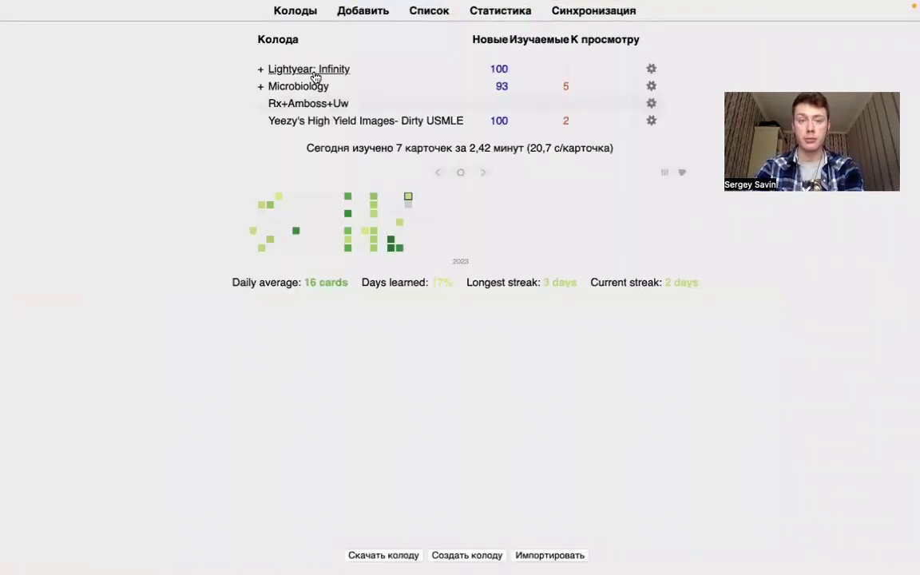
click(261, 71)
Switch to Chrome and go from the USMLE-Rx flash cards to the Reddit page about the Infinity deck.
key(ctrl+Up)
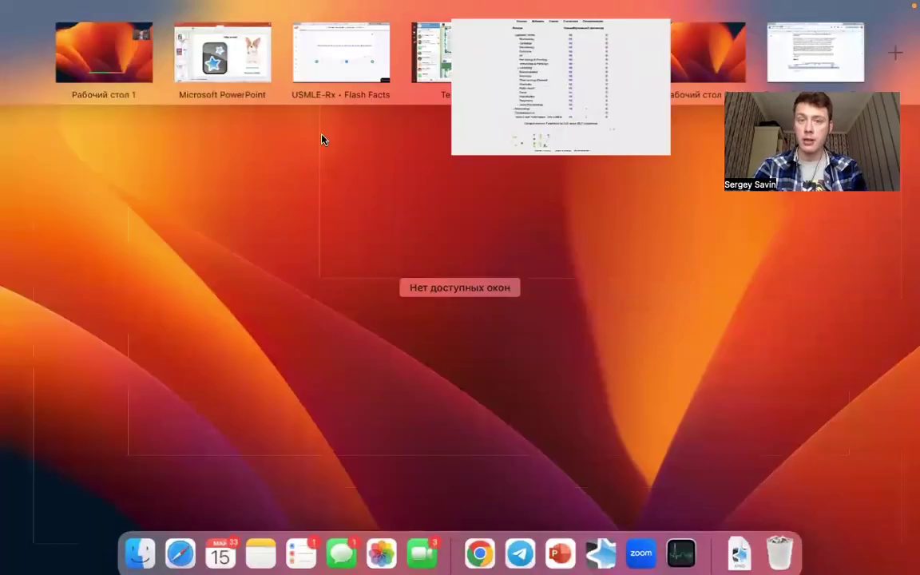
click(376, 66)
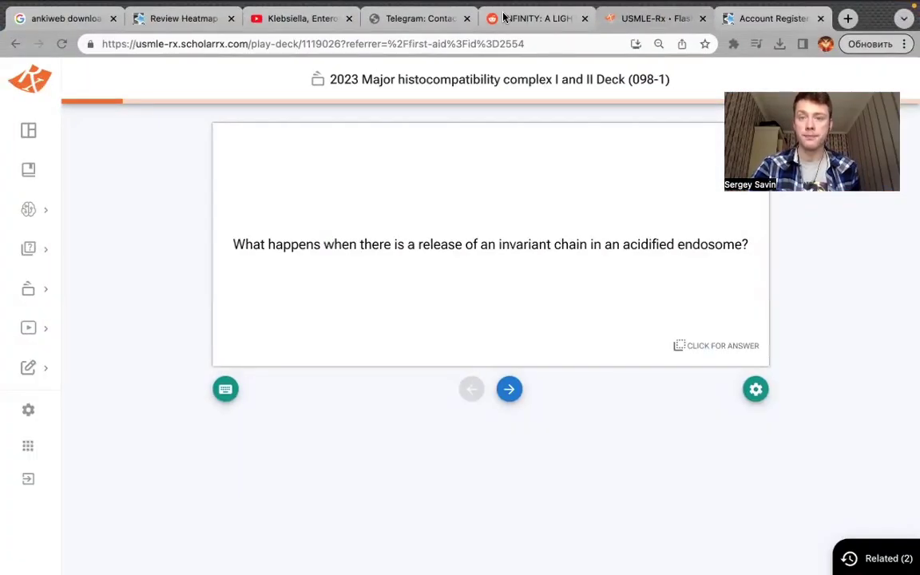
key(ctrl+shift+Tab)
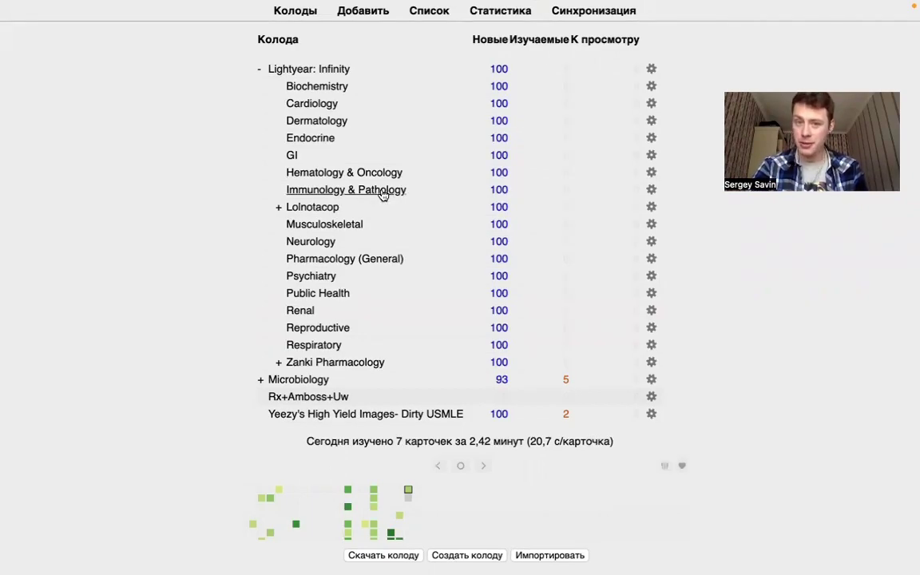
Start studying the Immunology & Pathology subdeck in Anki, view its first card and return to the deck list.
click(326, 194)
click(565, 102)
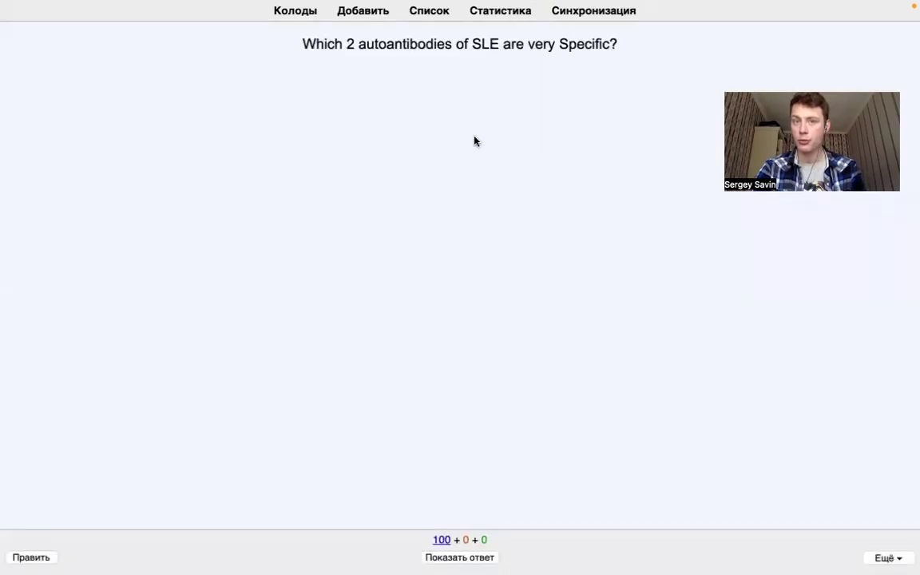
click(311, 13)
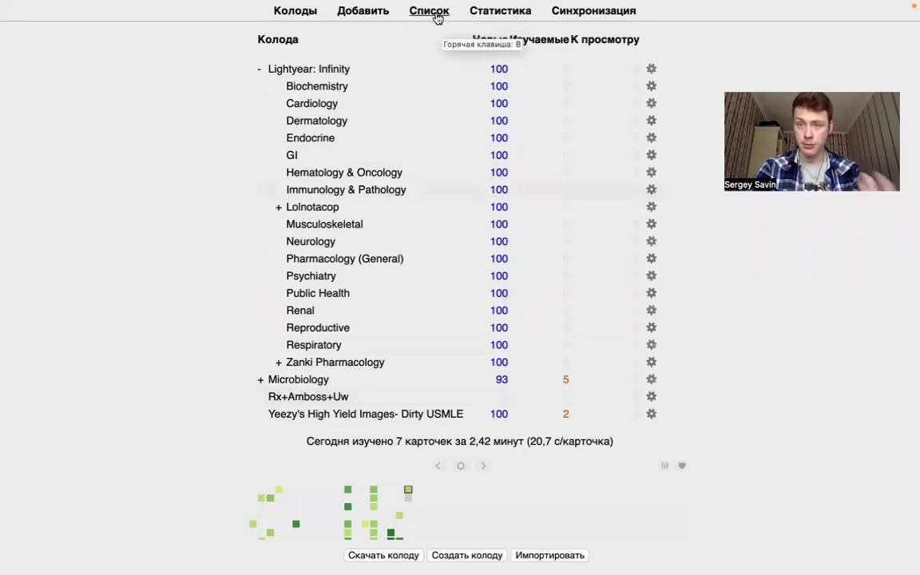
Open Anki's card browser, expand the tags list and collapse the bab tag to see the top-level tags.
click(436, 18)
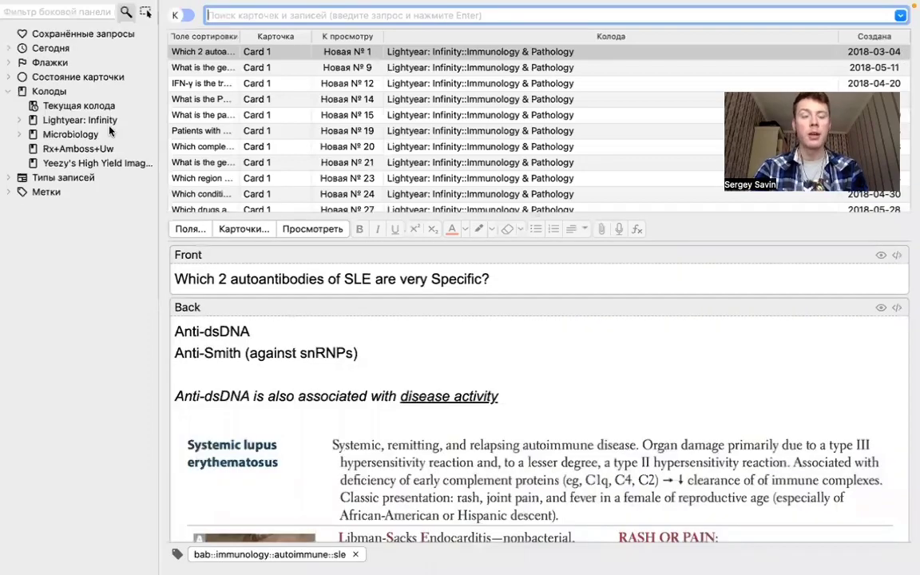
click(9, 193)
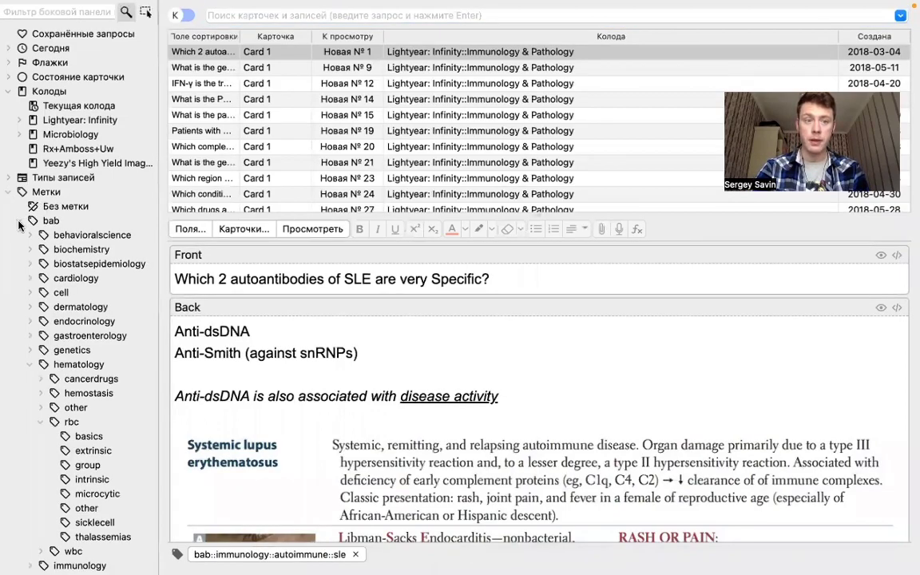
click(19, 221)
click(18, 293)
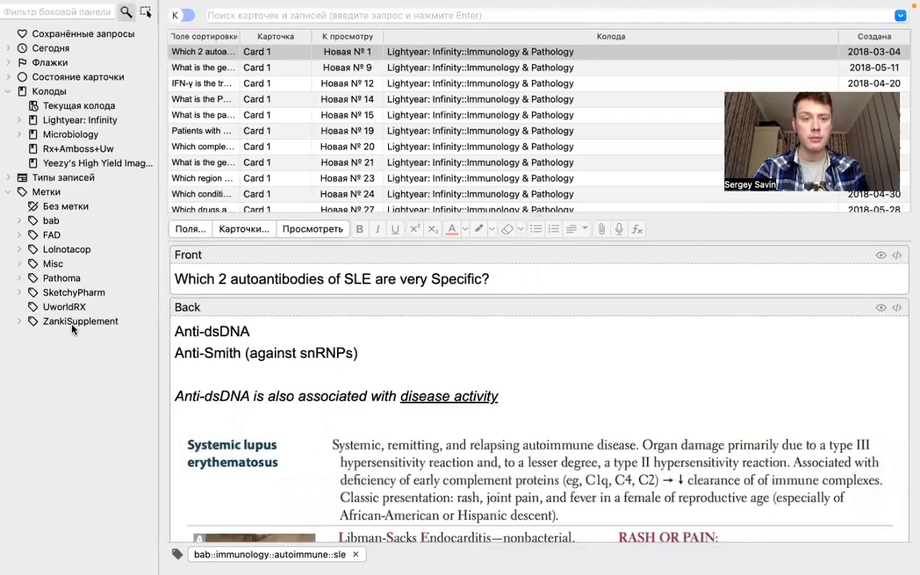
Filter the card list by the bab tag, then by the Lightyear: Infinity deck.
click(47, 222)
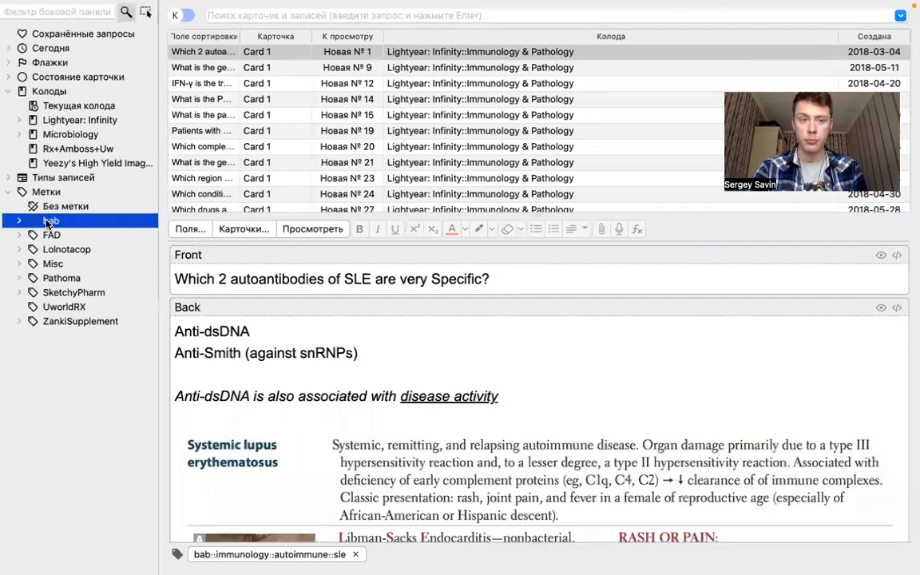
mouse_move(246, 7)
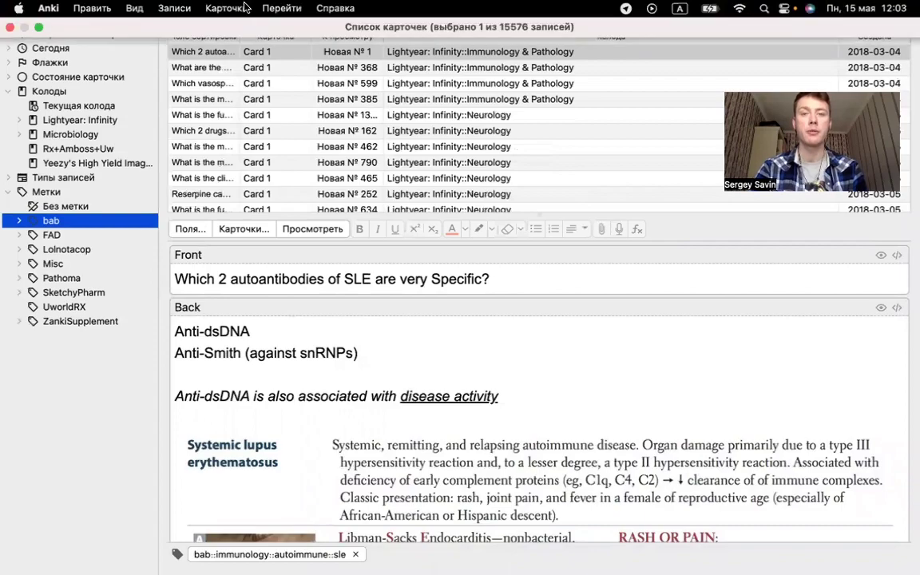
click(69, 120)
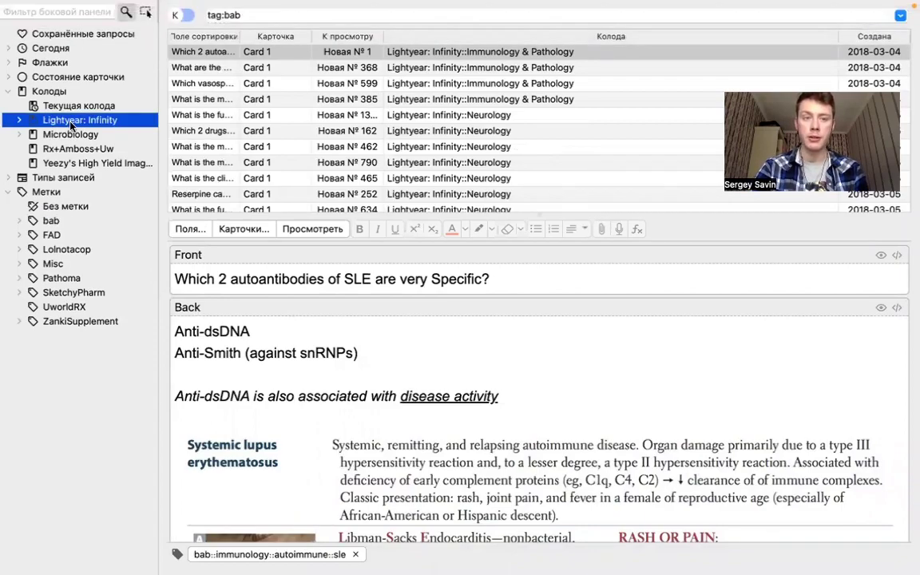
mouse_move(374, 10)
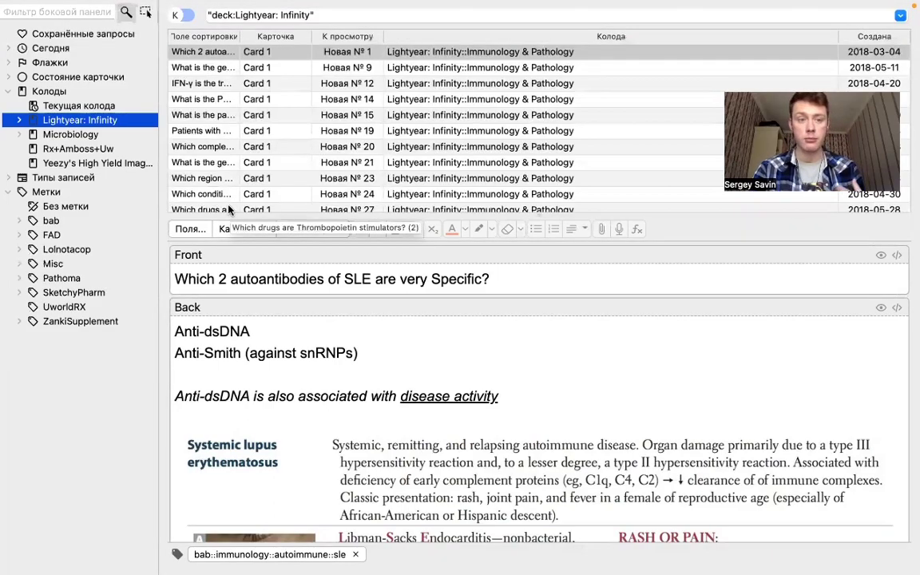
Look through the subject tags under bab, leaving bab expanded and collapsing its hematology subtag.
click(21, 221)
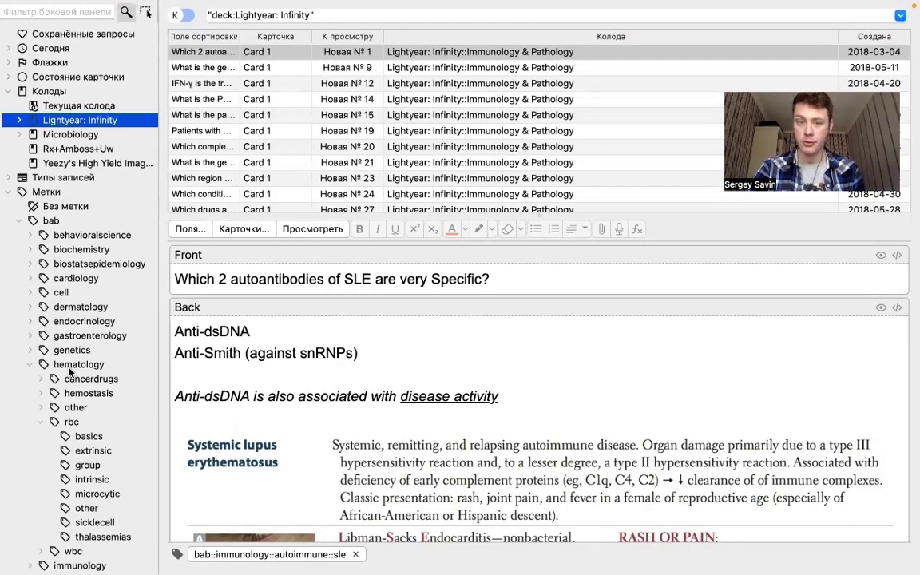
scroll(70, 371, down, 4)
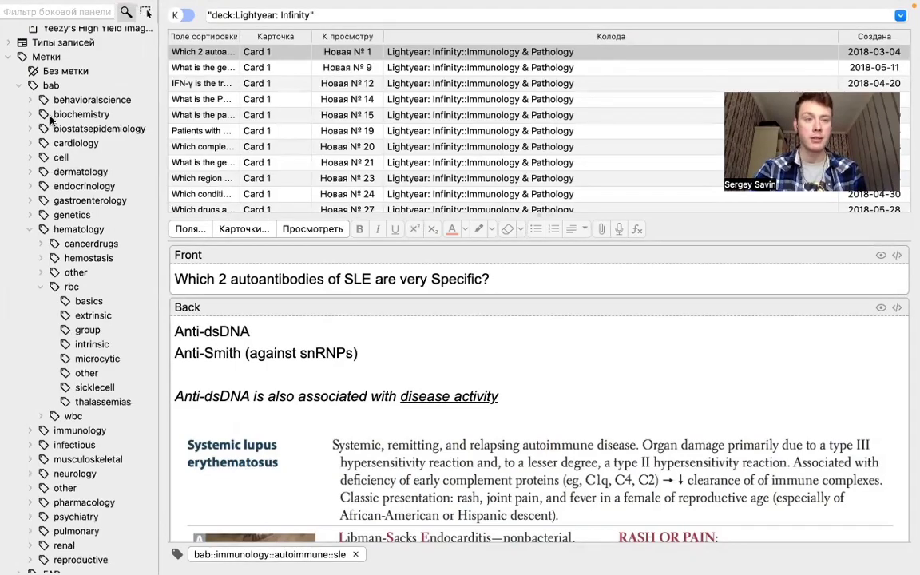
click(21, 86)
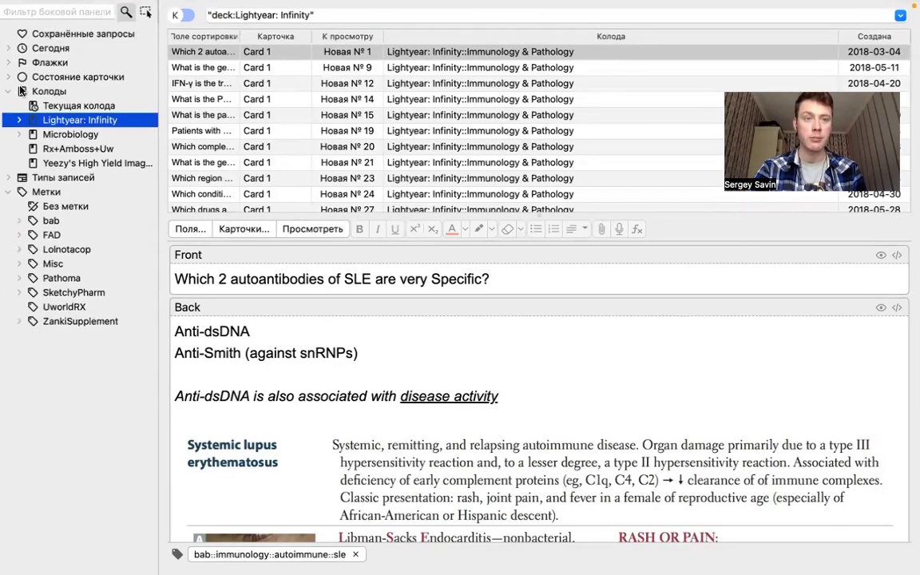
click(20, 218)
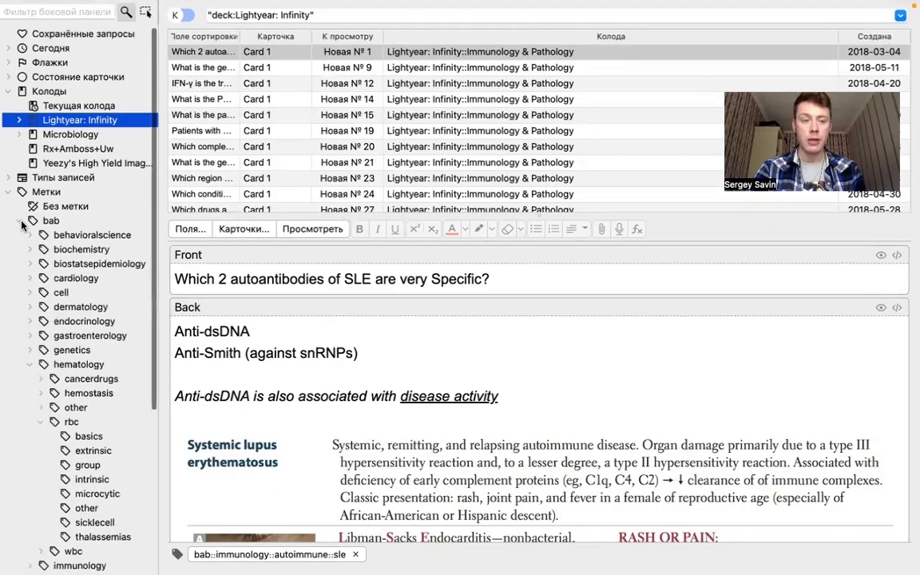
scroll(56, 323, down, 2)
click(30, 301)
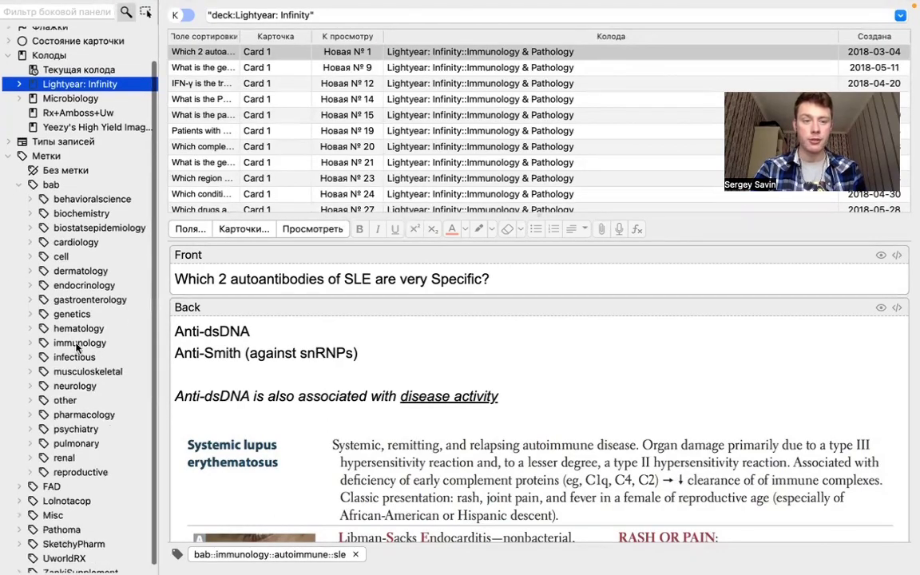
Expand the immunology tag and its basic and clinical subtags, filtering the cards by the autoimmune subtag.
scroll(79, 352, down, 1)
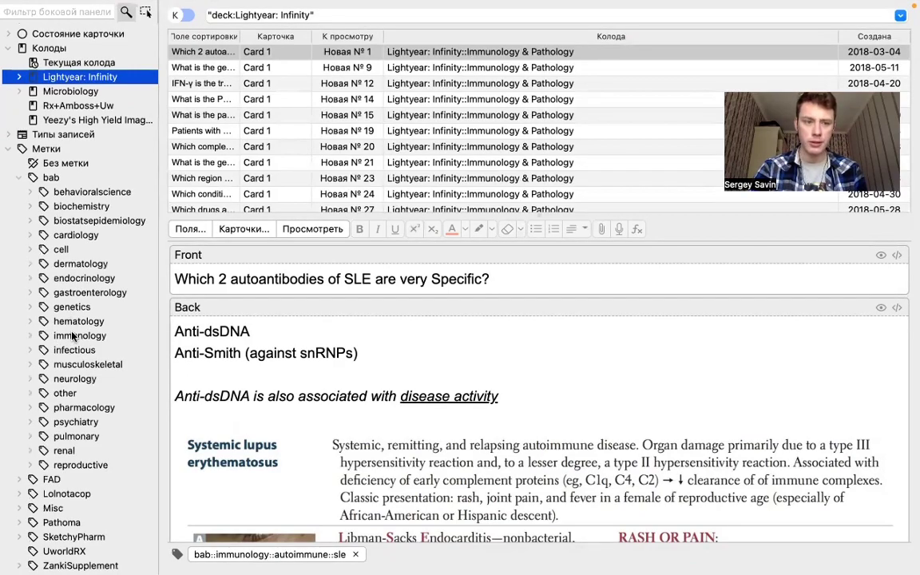
click(30, 337)
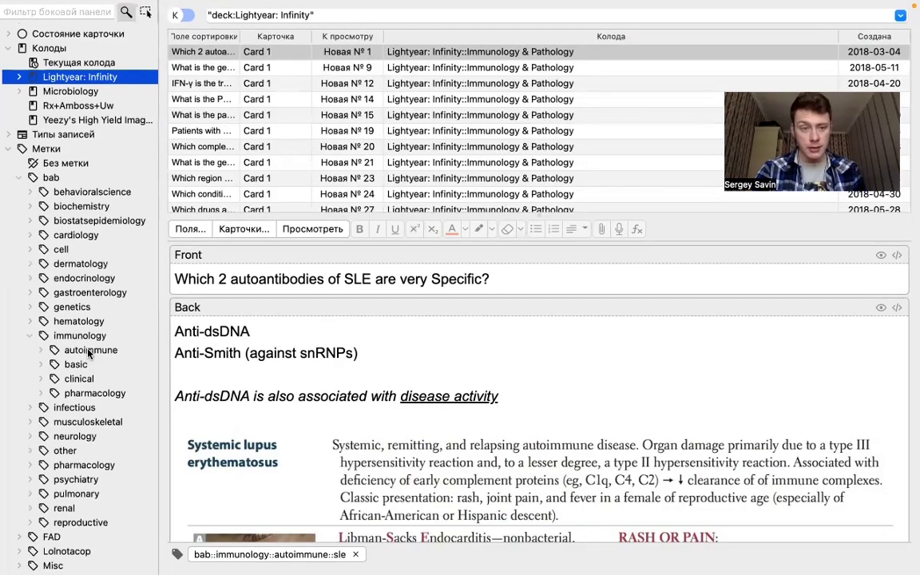
click(89, 352)
click(41, 364)
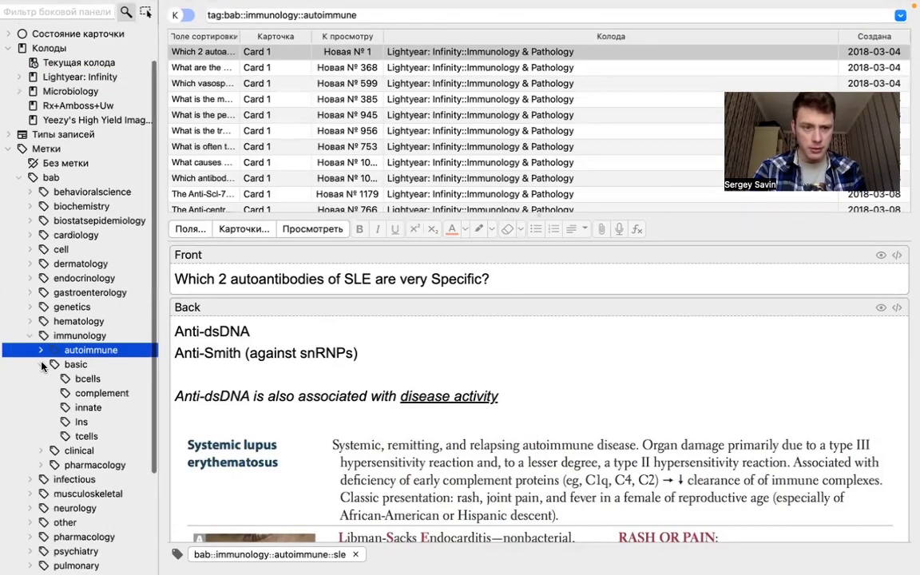
scroll(42, 366, down, 2)
scroll(42, 365, down, 1)
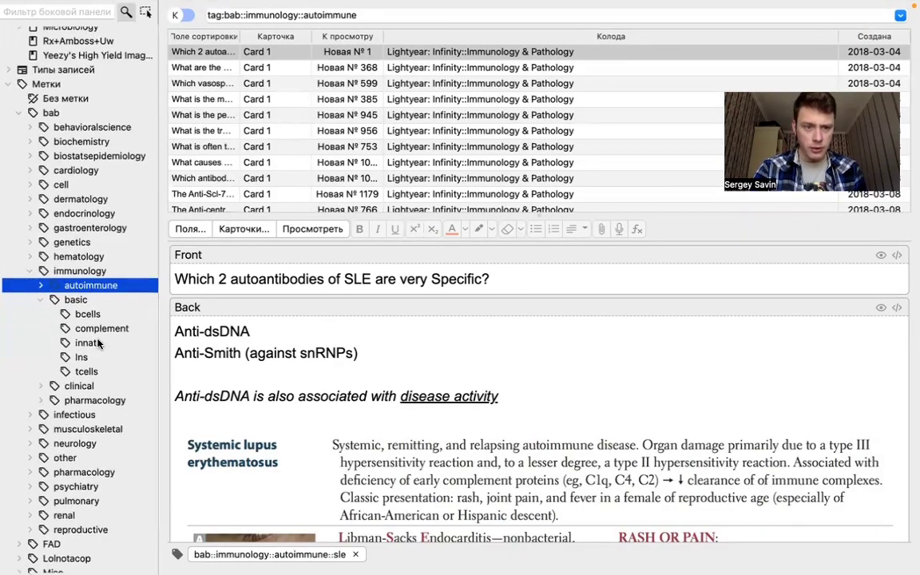
click(41, 386)
scroll(44, 375, down, 1)
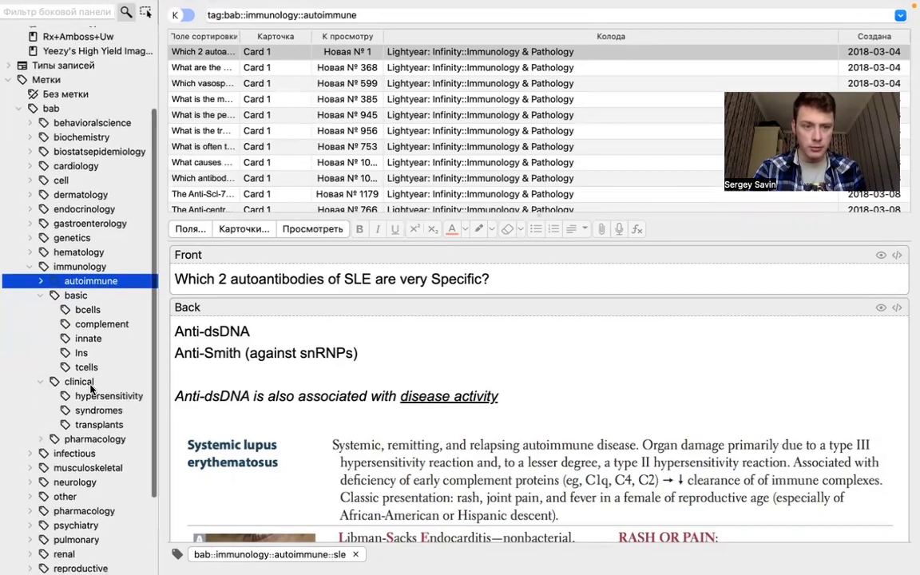
Filter the cards by the basic immunology subtags in turn, ending with tcells, and view the card on the helper T cell class.
click(88, 298)
click(89, 312)
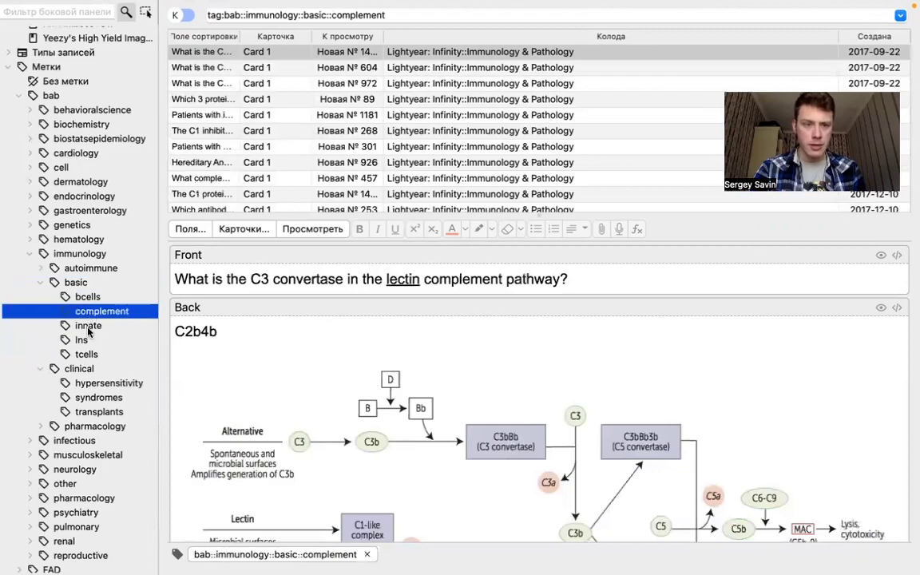
click(88, 326)
click(81, 340)
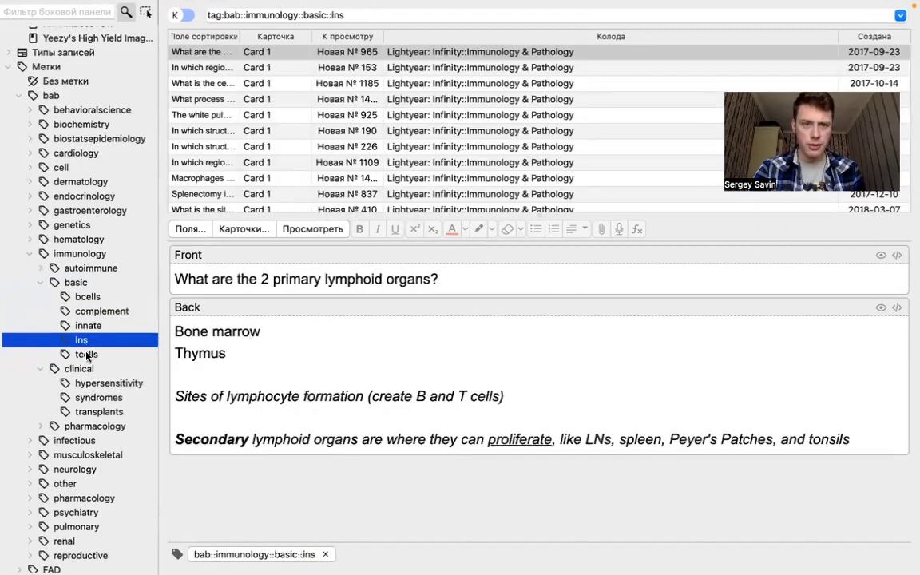
click(85, 354)
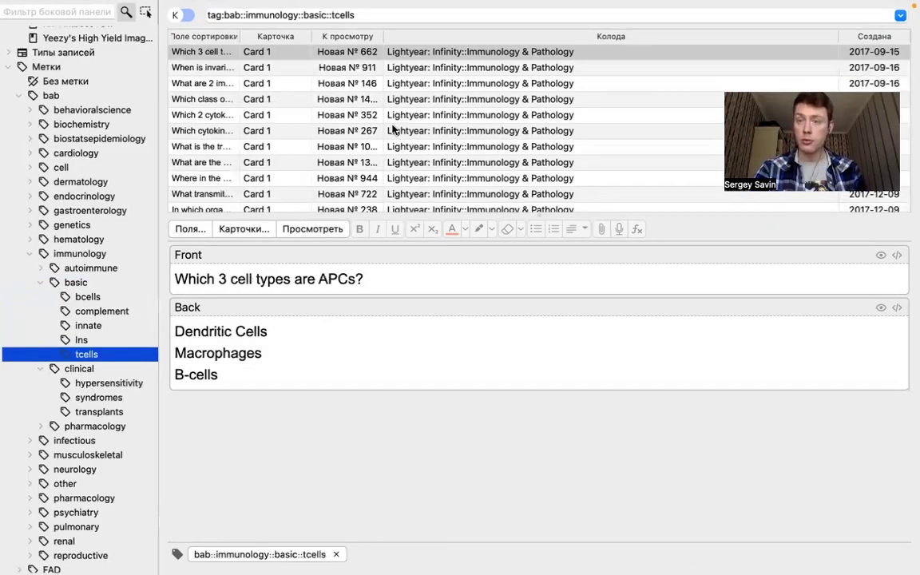
click(297, 104)
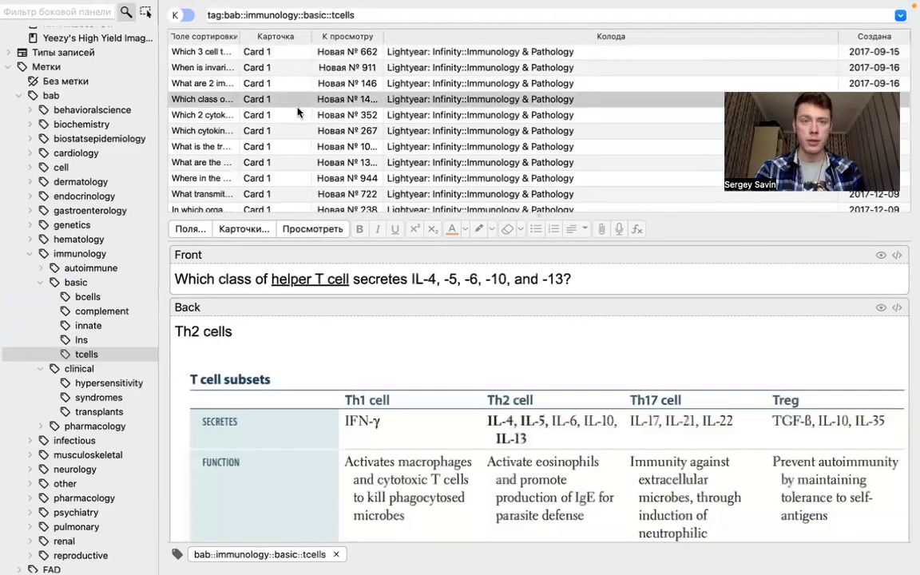
Filter the cards by the bcells subtag and view the cloze card on IgA crossing epithelial cells.
click(86, 298)
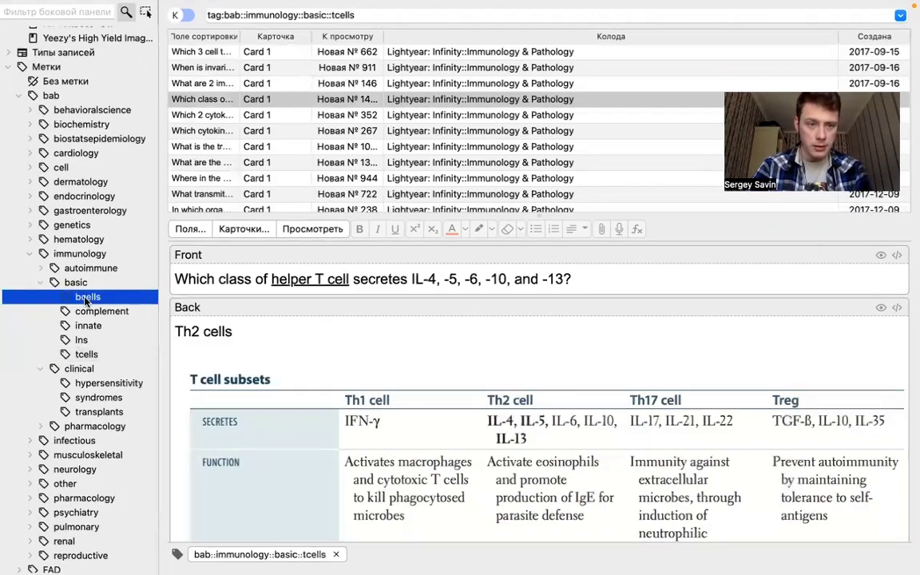
scroll(325, 139, down, 10)
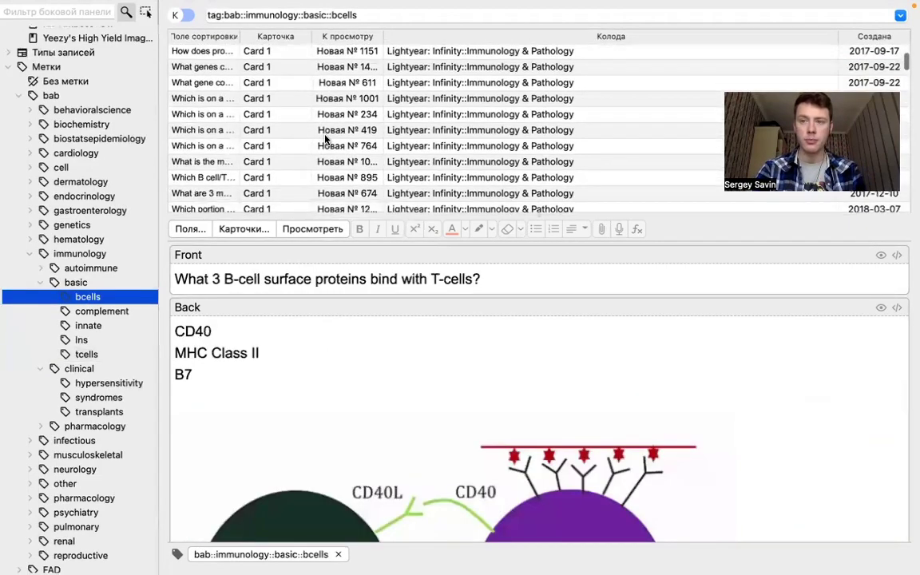
scroll(325, 138, down, 15)
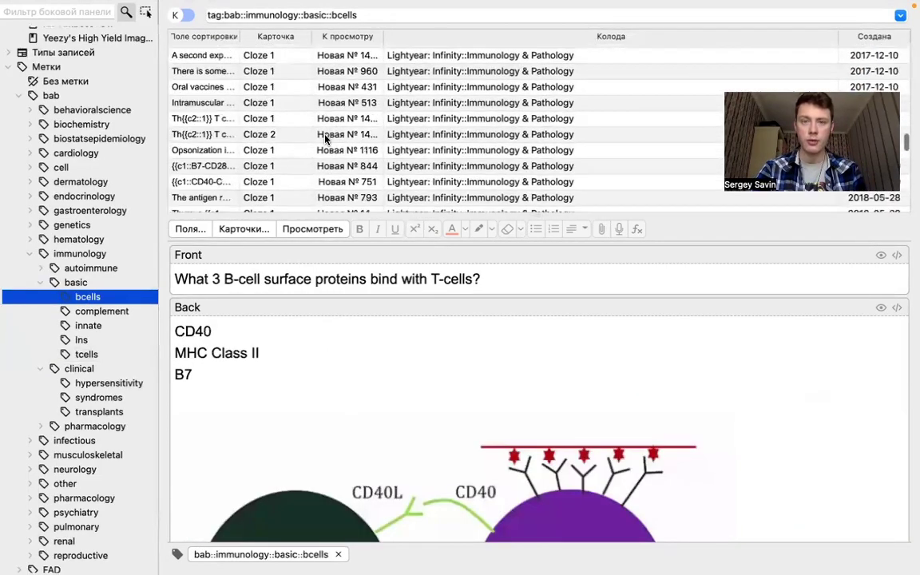
click(325, 138)
click(323, 171)
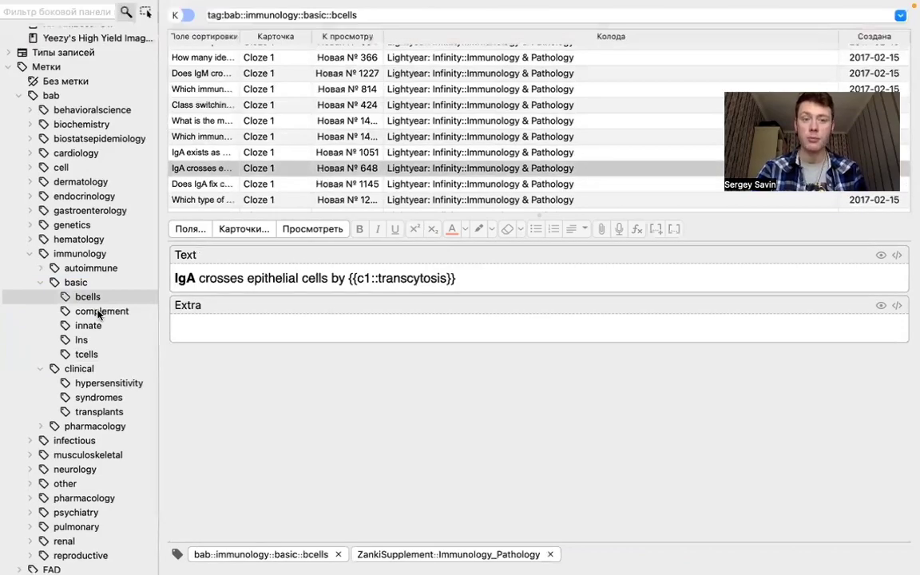
Filter the cards by the lns subtag and view the cloze card on medullary sinuses in lymph nodes.
click(80, 340)
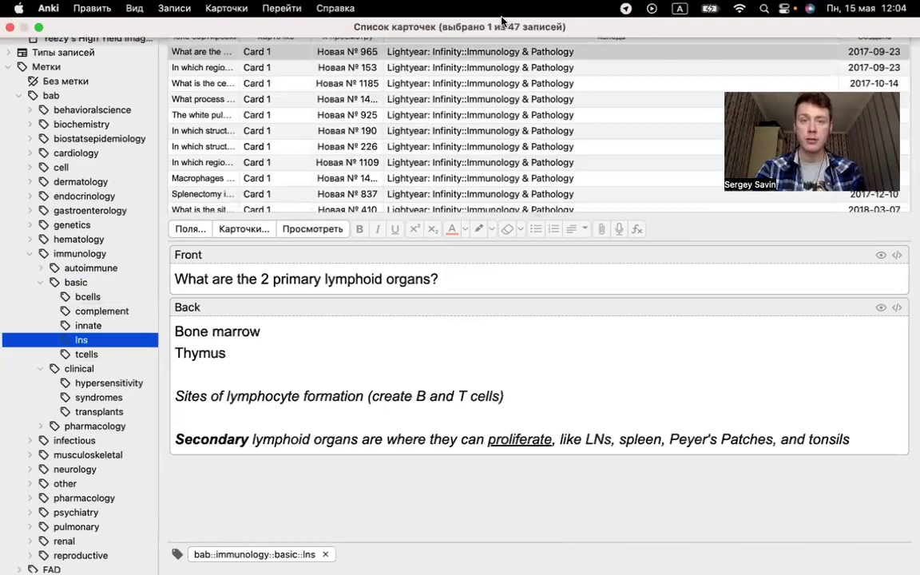
click(294, 164)
scroll(293, 168, down, 3)
scroll(293, 168, down, 3)
click(293, 170)
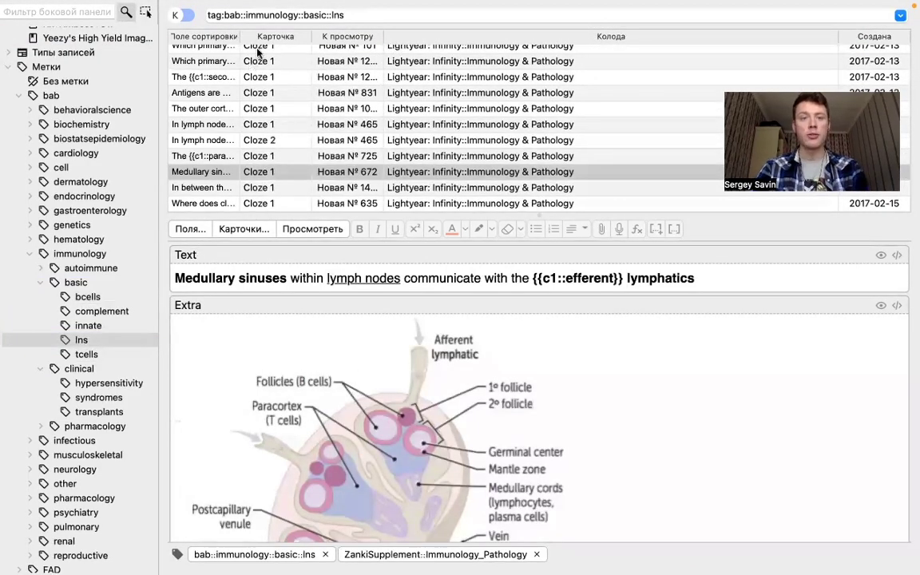
Replace the tag filter with a search of all cards for "mhc".
click(366, 18)
key(BackSpace)
key(BackSpace)
key(BackSpace)
key(BackSpace)
key(BackSpace)
key(BackSpace)
key(BackSpace)
key(BackSpace)
key(BackSpace)
key(BackSpace)
key(BackSpace)
key(BackSpace)
key(BackSpace)
key(BackSpace)
key(BackSpace)
key(BackSpace)
key(BackSpace)
key(BackSpace)
key(BackSpace)
key(BackSpace)
key(BackSpace)
key(BackSpace)
key(BackSpace)
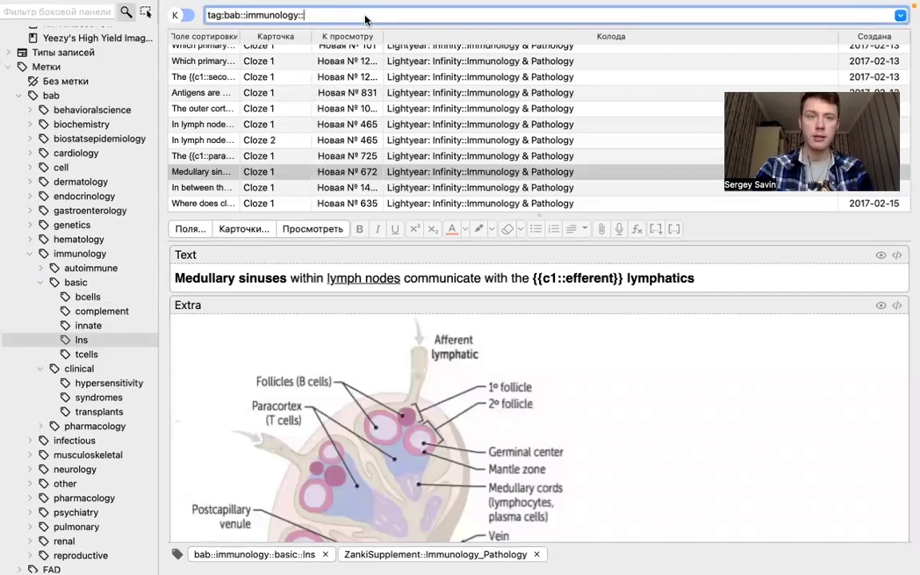
text(mhc)
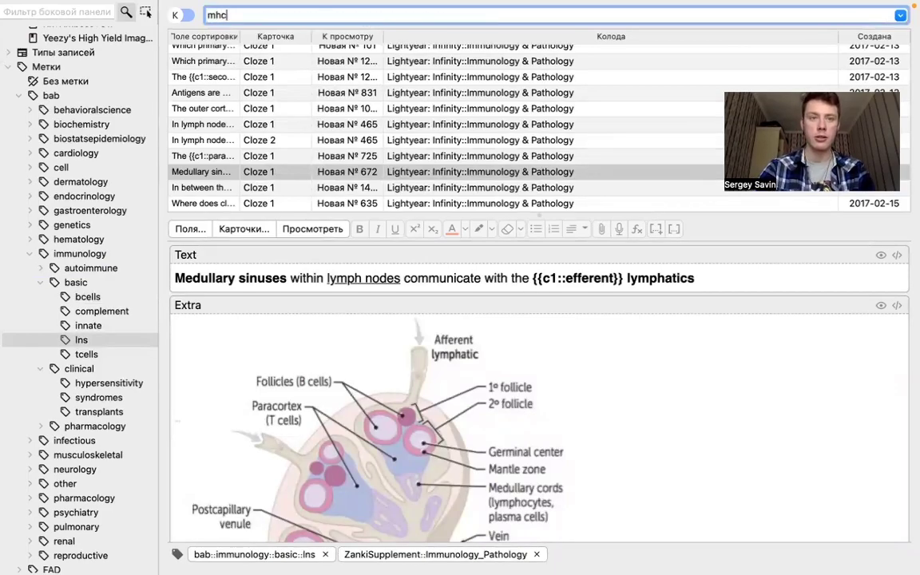
key(Return)
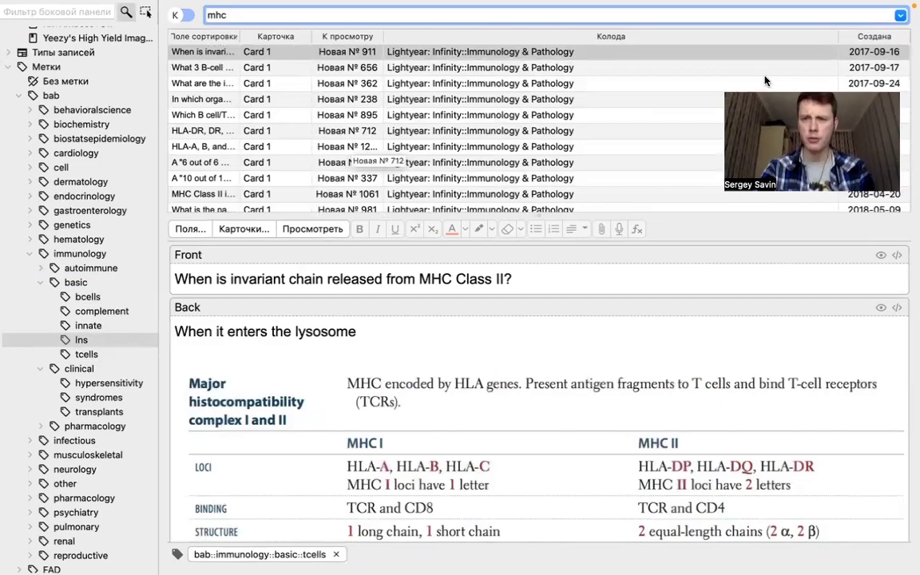
Enlarge the card list relative to the editor and look through the mhc search results.
drag(540, 223, 539, 382)
click(228, 15)
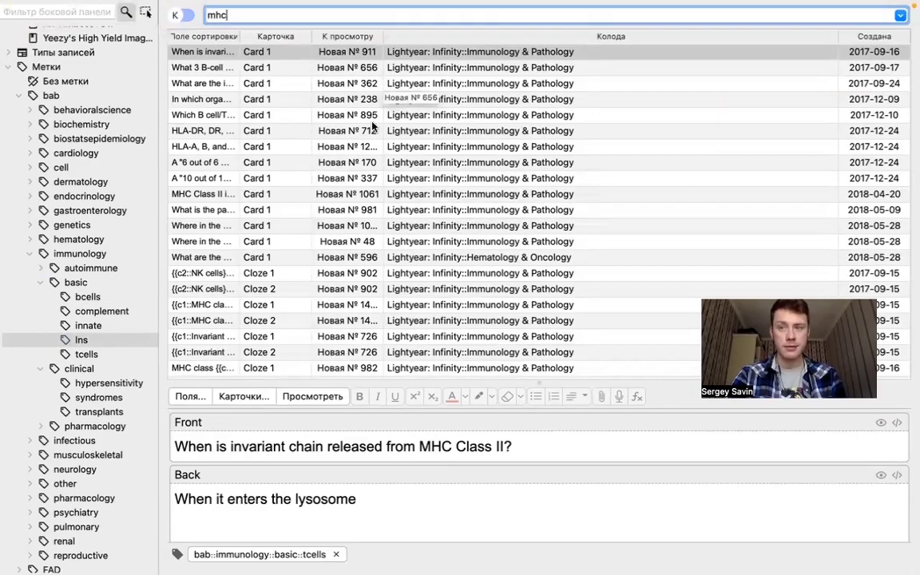
scroll(372, 124, down, 10)
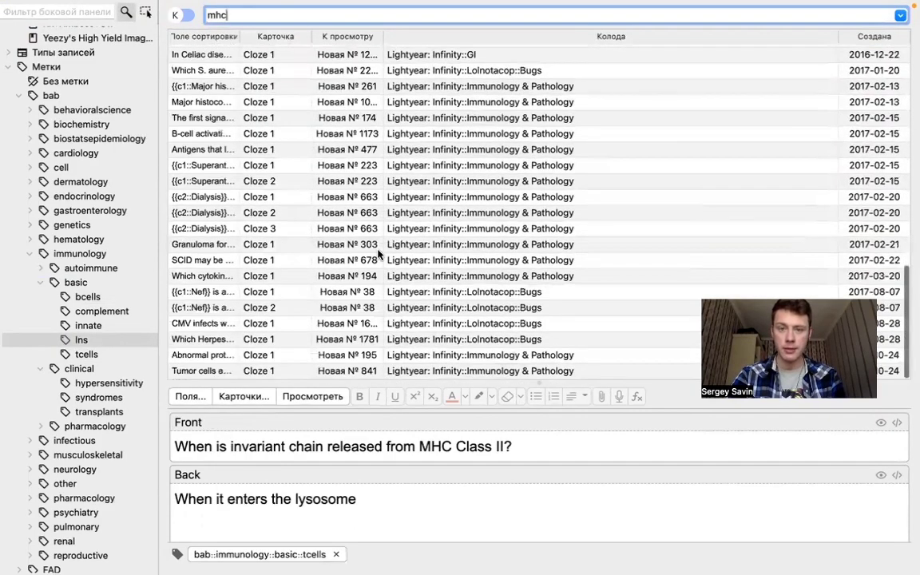
scroll(379, 254, up, 10)
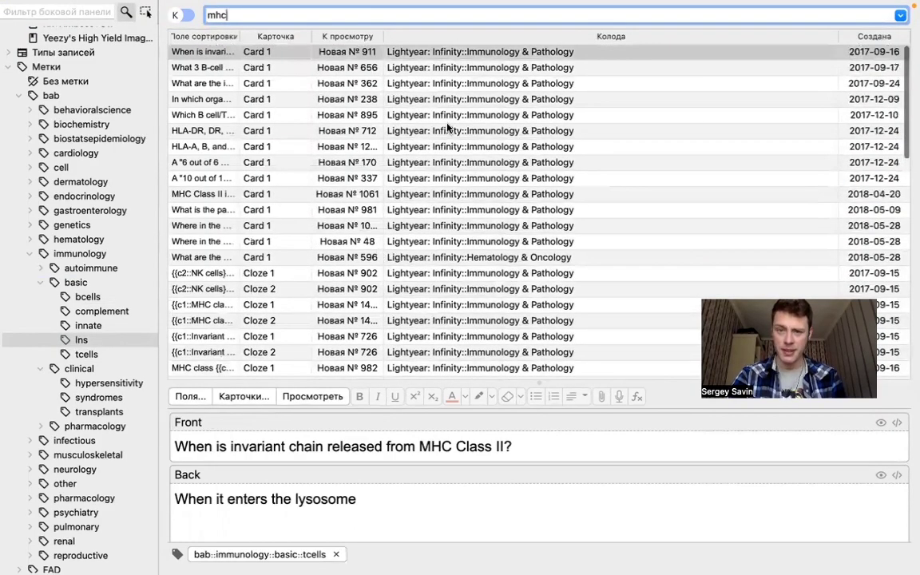
View various front-and-back cards among the mhc results, checking each one's content and tag.
click(448, 128)
click(375, 162)
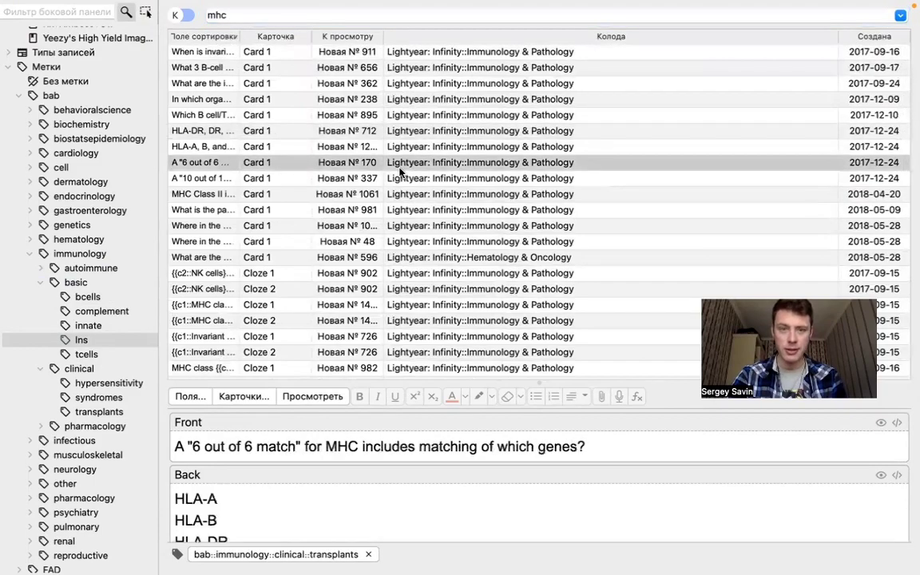
click(426, 116)
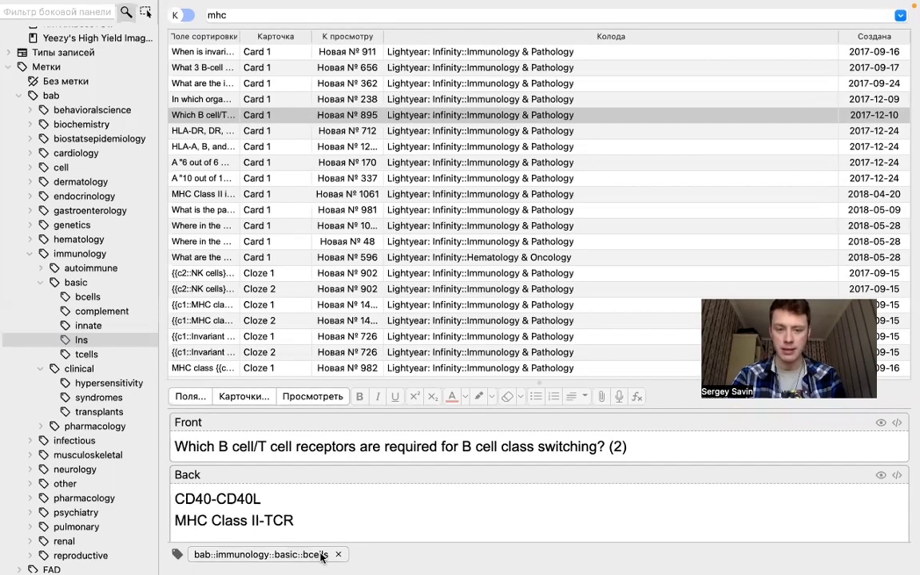
click(396, 257)
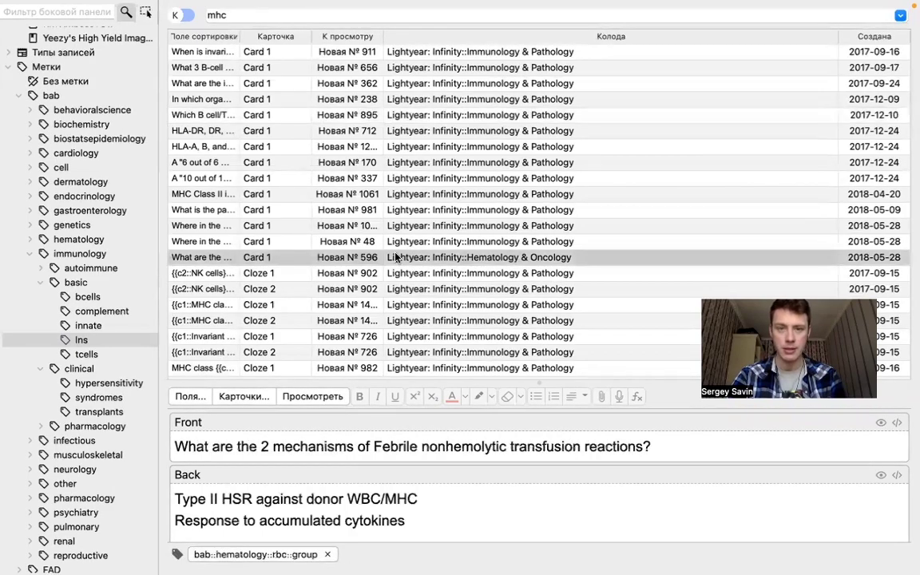
click(489, 116)
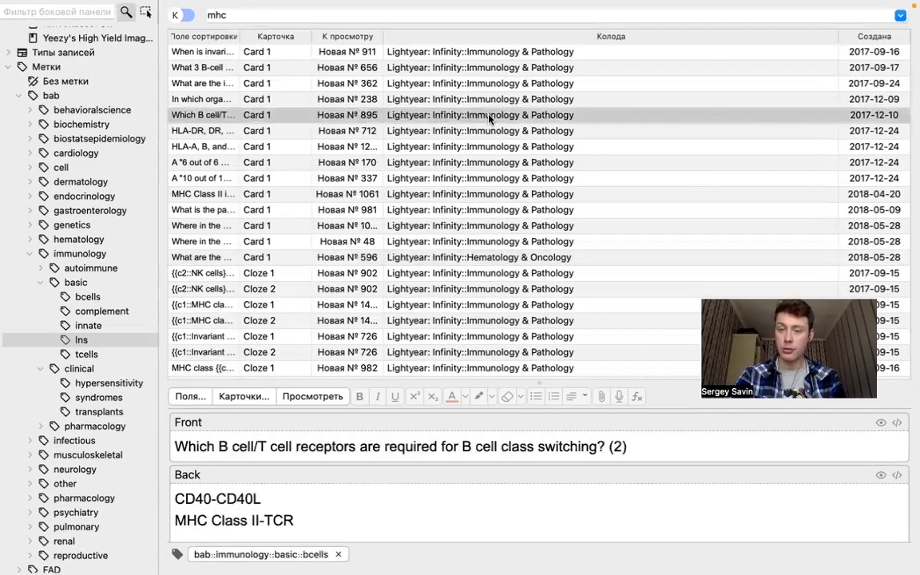
click(425, 196)
click(442, 272)
click(421, 209)
click(450, 149)
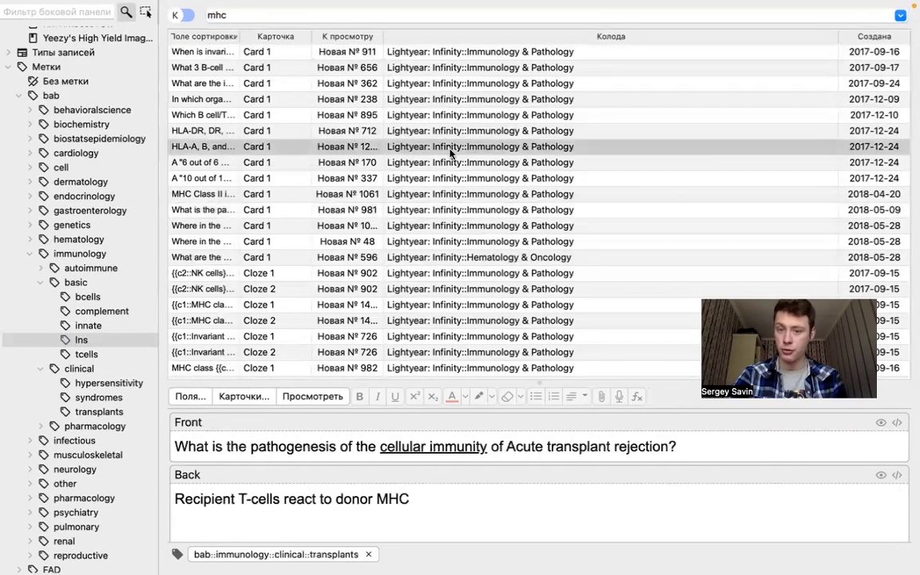
click(326, 131)
click(383, 81)
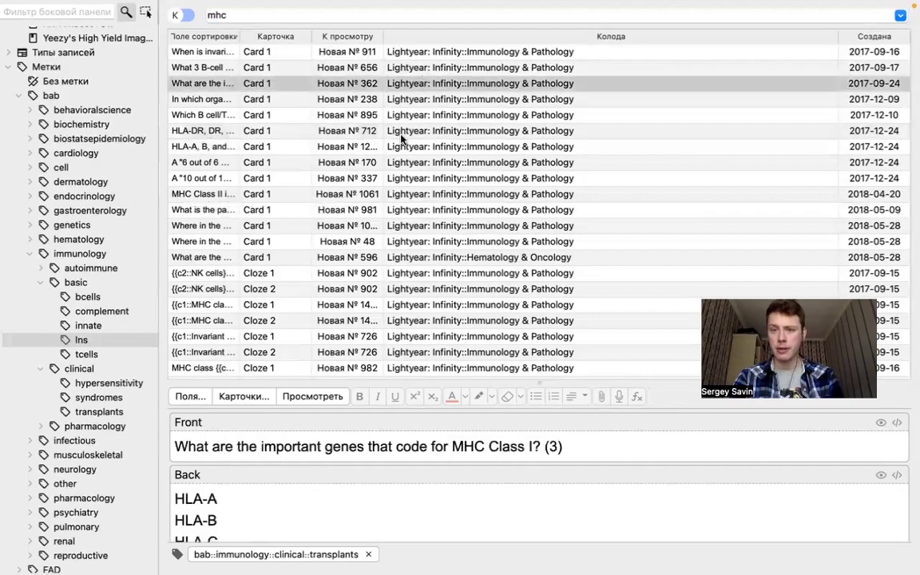
click(395, 99)
click(383, 147)
click(366, 209)
View several cloze cards among the mhc results with their tags, ending with the thymus cortex card, and look through the remaining results.
click(355, 288)
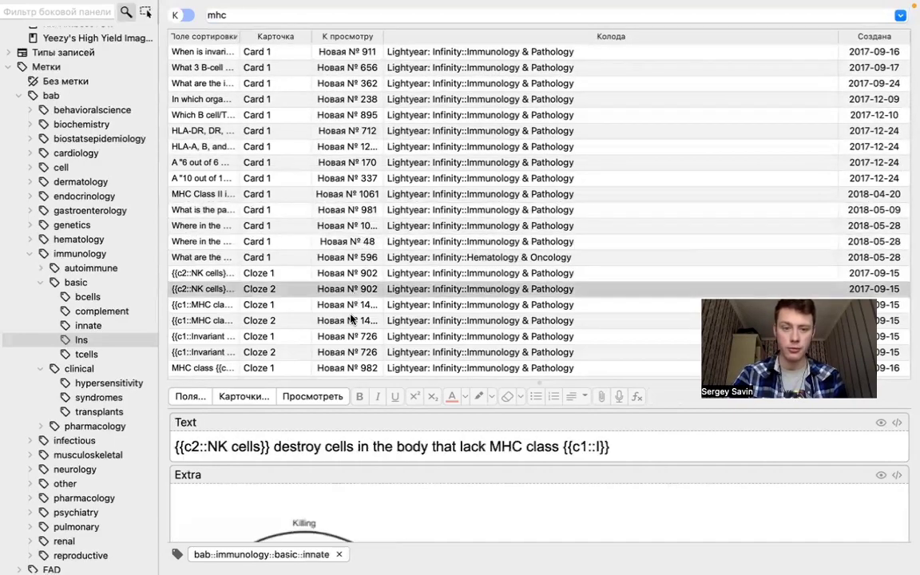
click(313, 304)
click(326, 226)
click(297, 305)
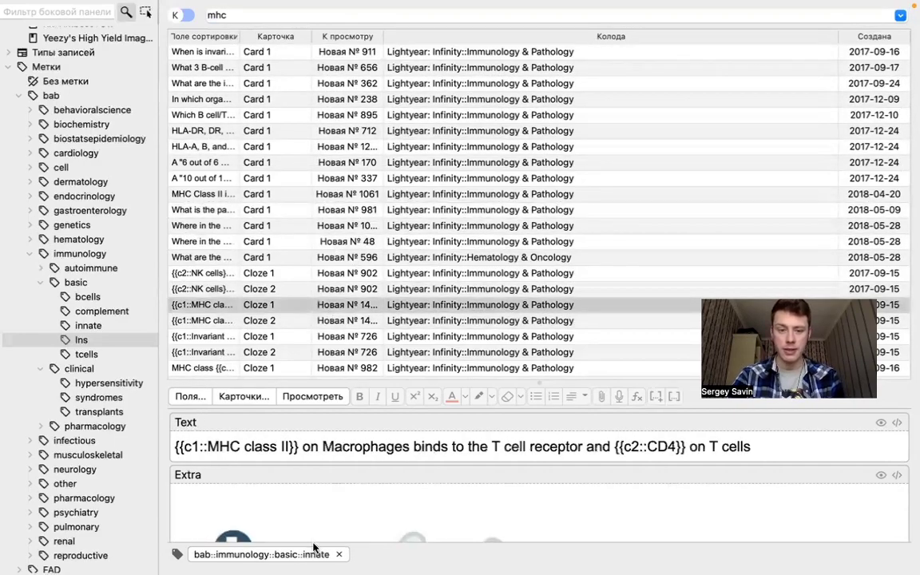
click(405, 272)
scroll(408, 269, down, 3)
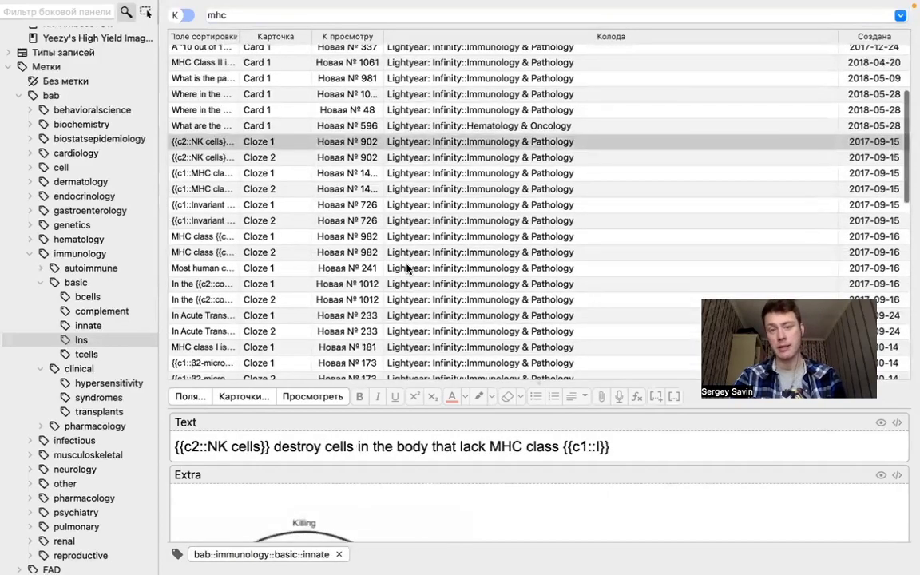
click(406, 269)
click(399, 251)
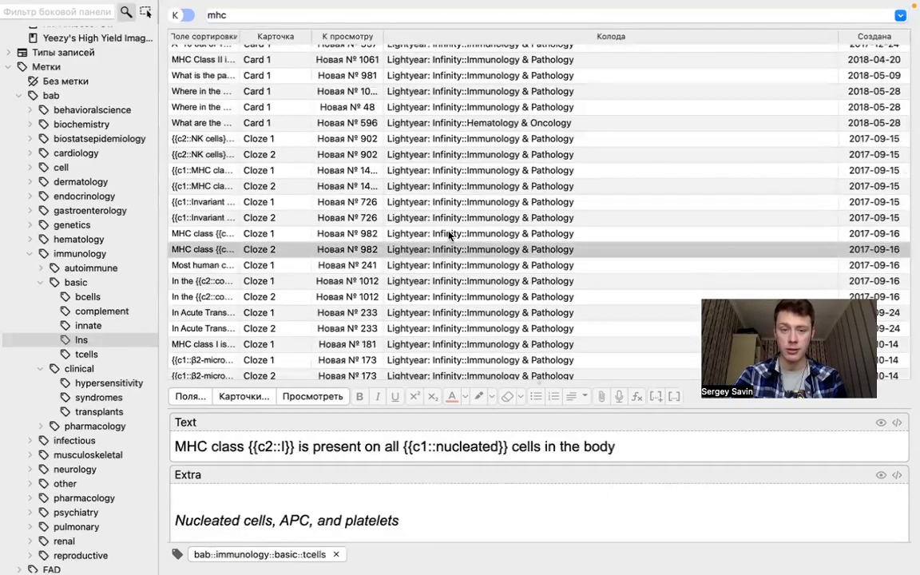
click(366, 297)
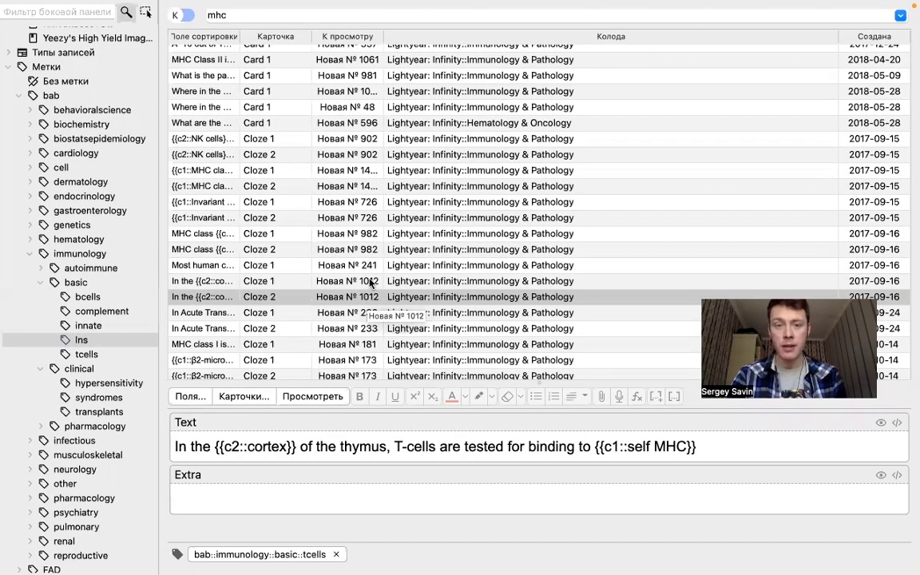
click(366, 281)
click(365, 330)
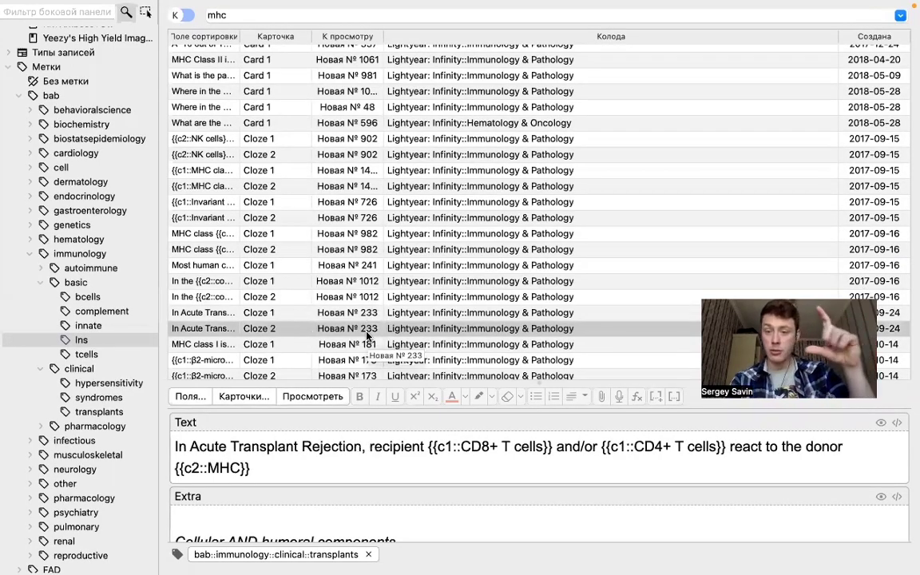
click(498, 286)
scroll(499, 289, down, 15)
Switch to the USMLE-Rx page in the browser, return to First Aid 2023's Major histocompatibility complex I and II and open its related cards.
mouse_move(517, 32)
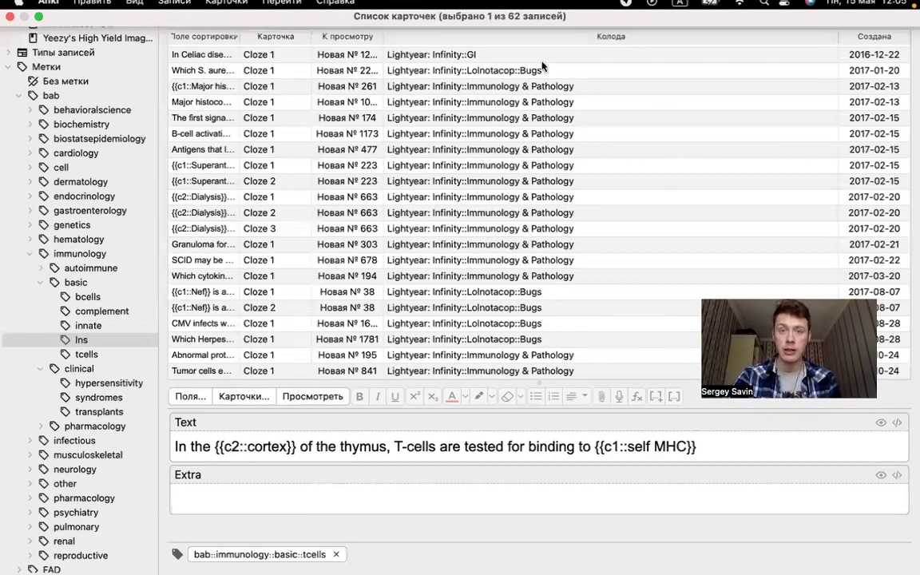
key(ctrl+Up)
mouse_move(286, 50)
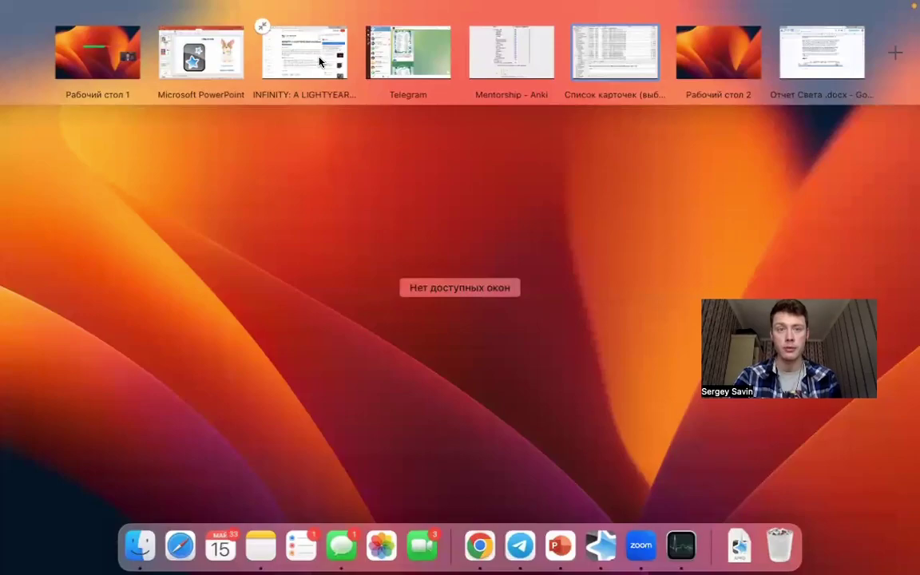
click(319, 61)
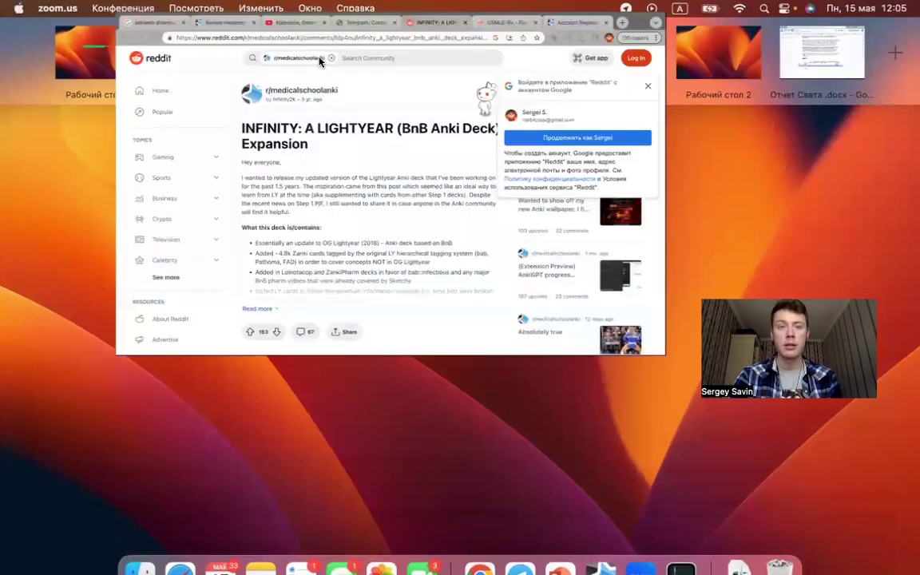
click(650, 19)
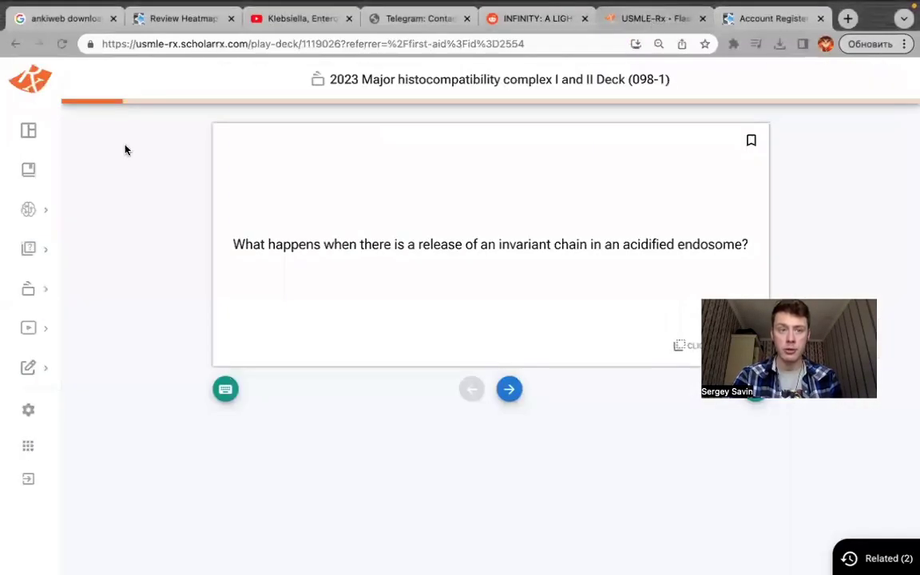
click(13, 45)
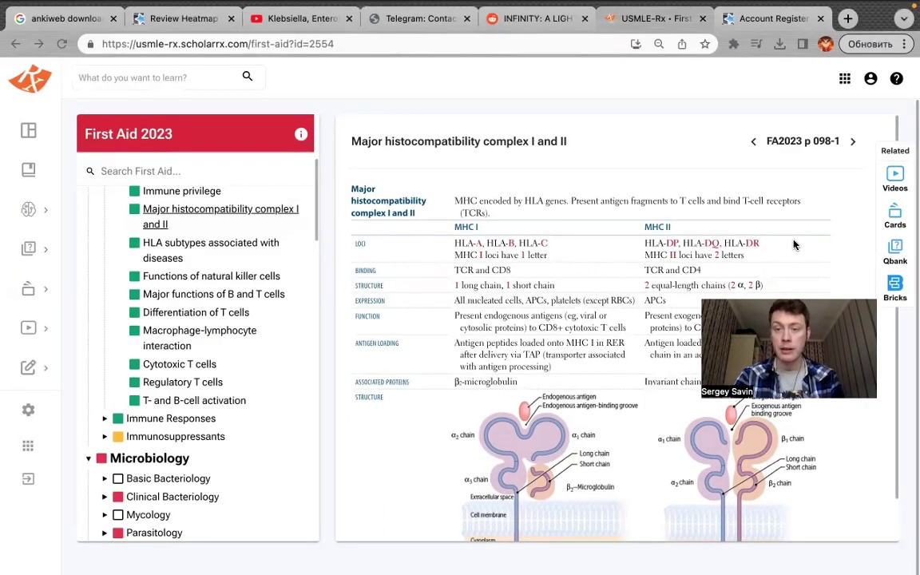
click(895, 212)
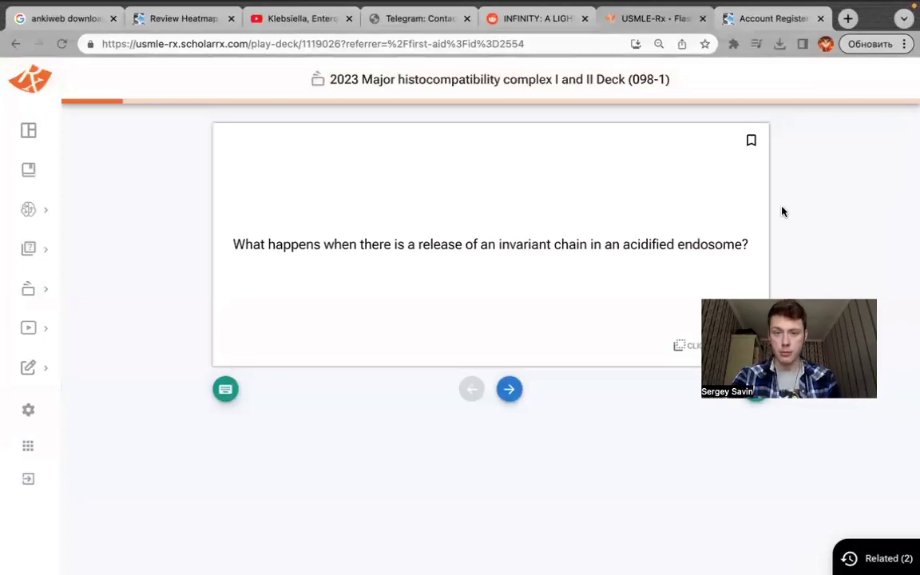
Reveal the answer to the invariant chain card in the MHC deck and rate the card OK.
click(563, 288)
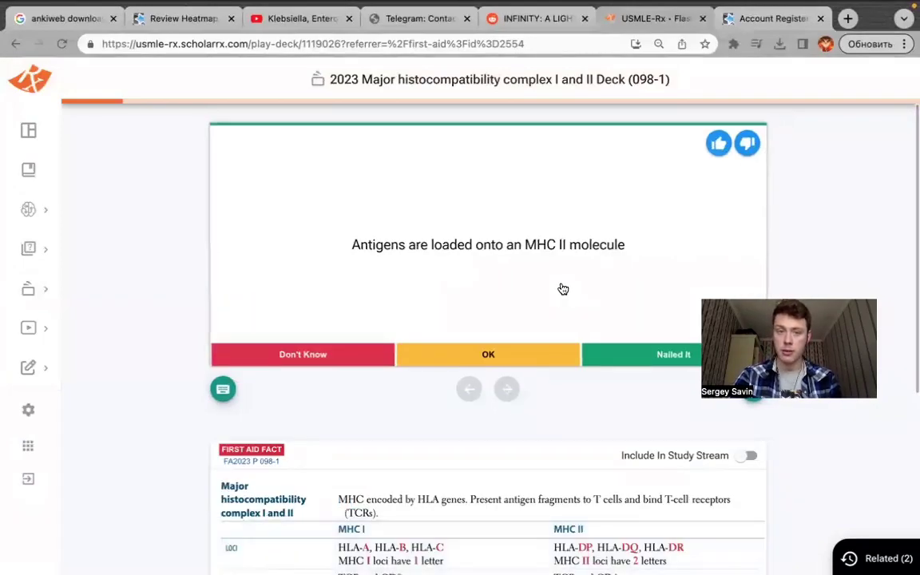
click(563, 289)
click(595, 270)
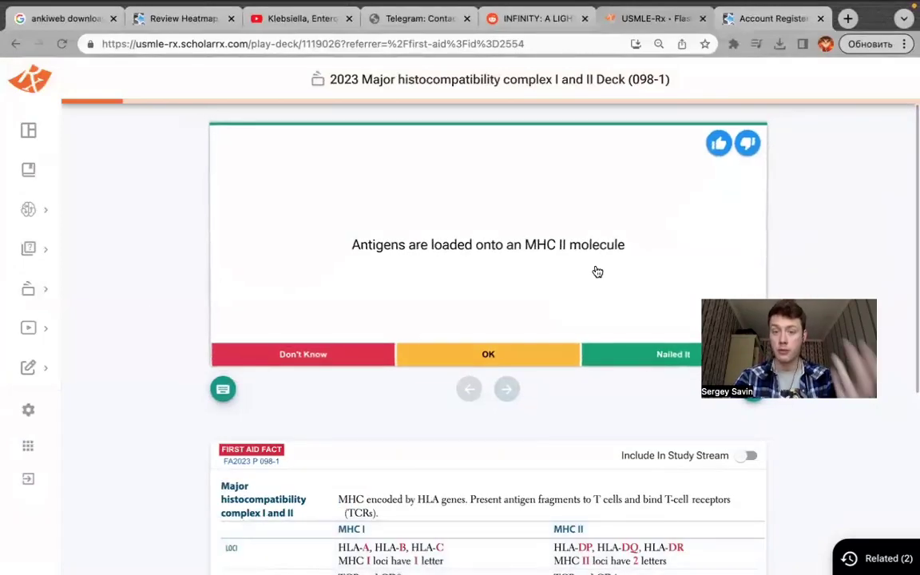
click(540, 359)
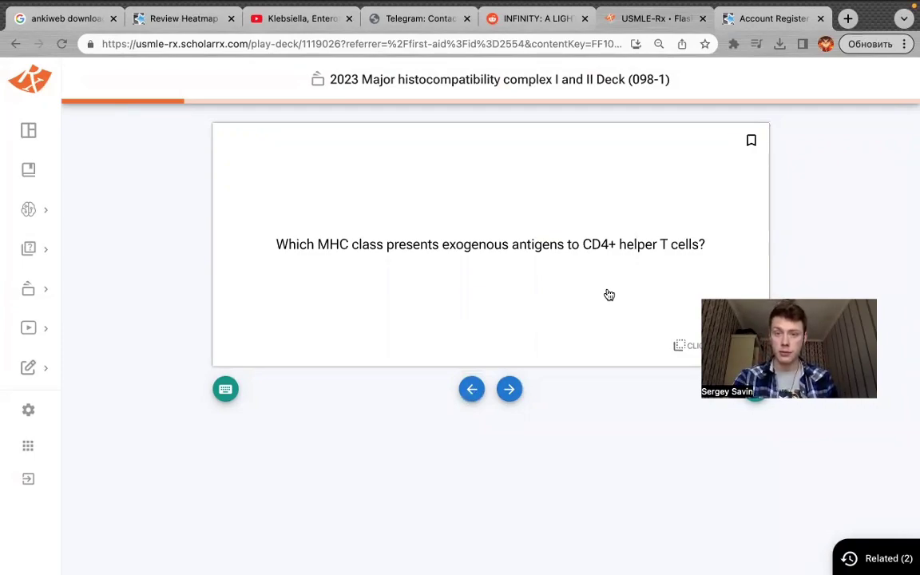
Browse forward and back through the first MHC deck questions, ending on the card about exogenous antigens and CD4+ helper T cells.
key(Right)
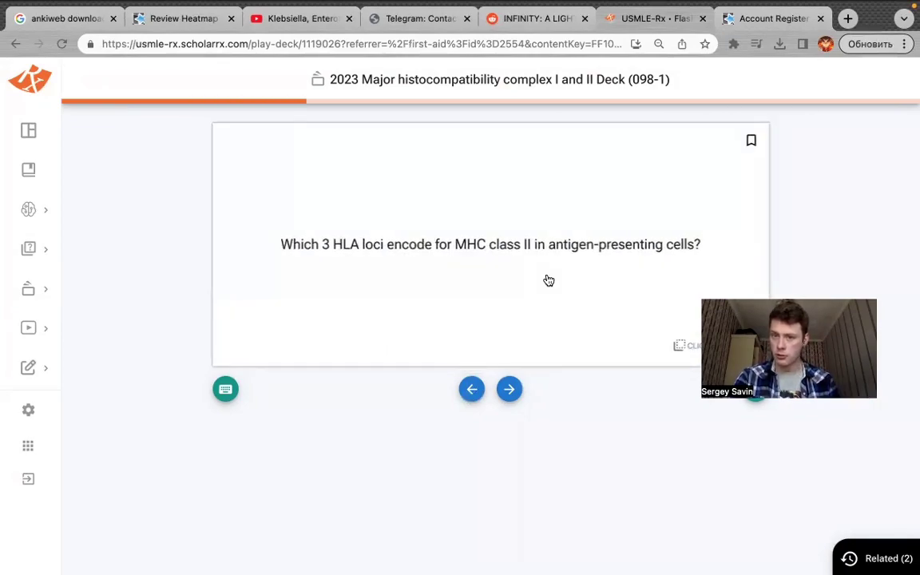
key(Left)
key(Left)
key(Left)
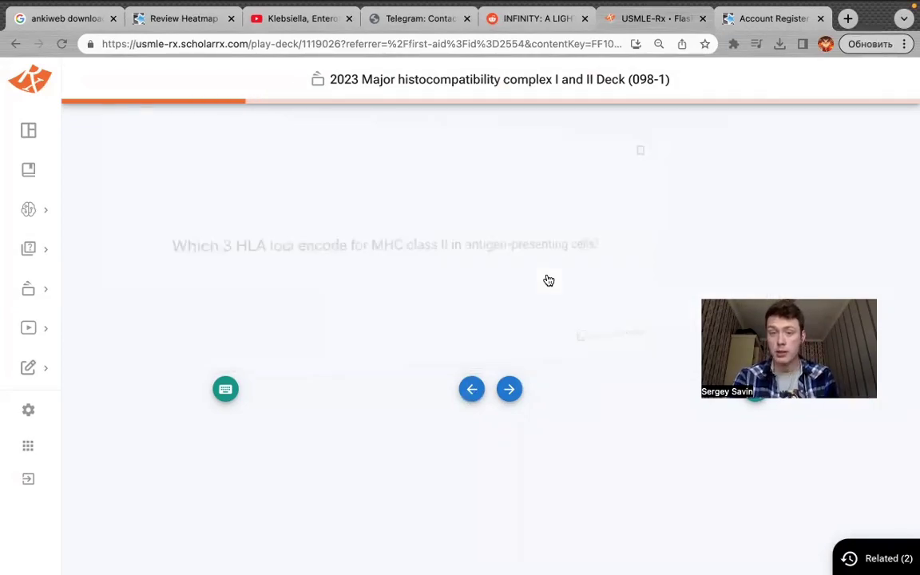
key(Left)
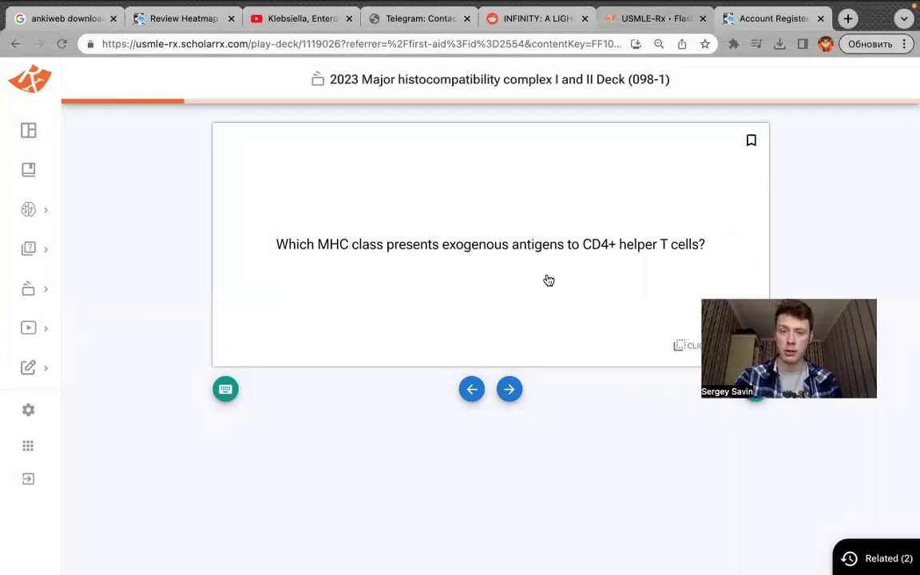
click(471, 389)
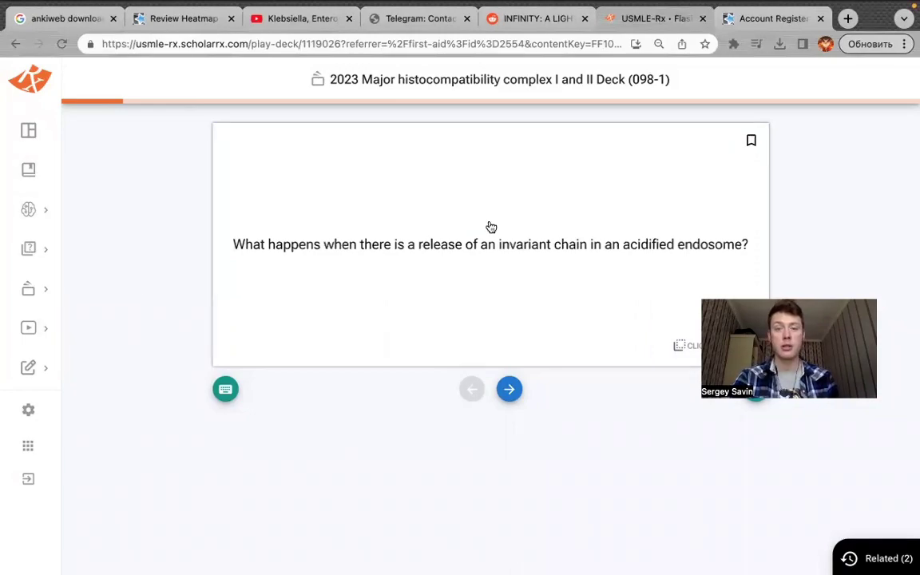
click(513, 391)
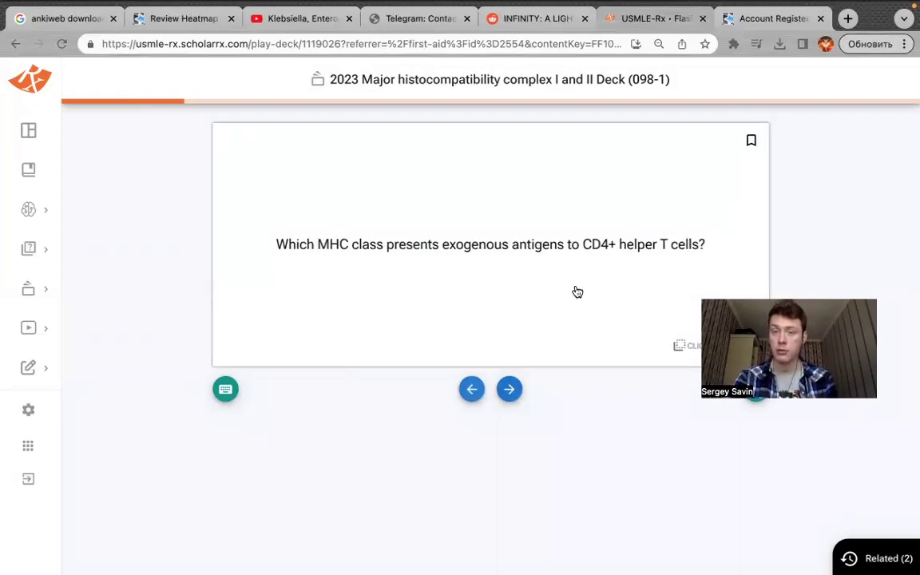
View the answer of the CD4+ helper T cell card and its First Aid fact, and flip back to the question.
click(663, 304)
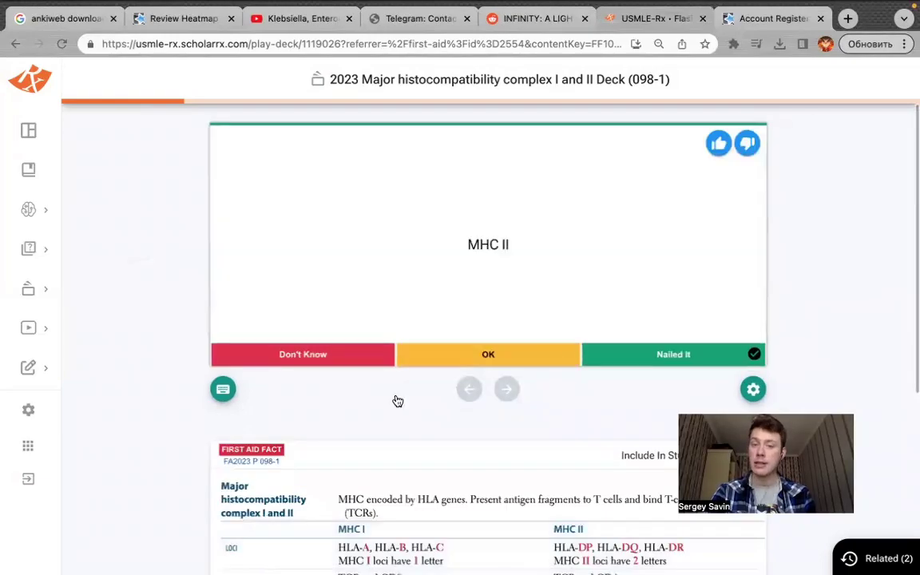
scroll(457, 406, down, 3)
scroll(457, 405, up, 3)
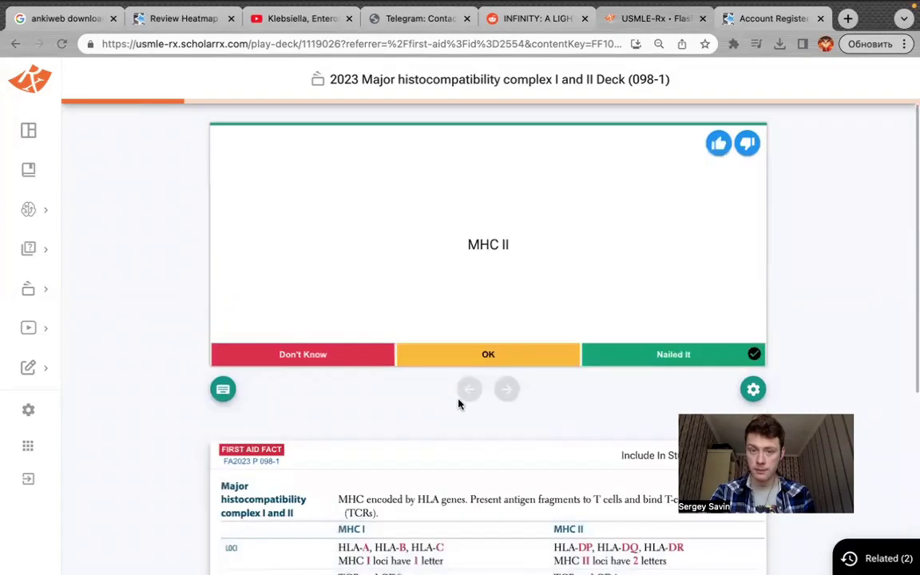
click(535, 308)
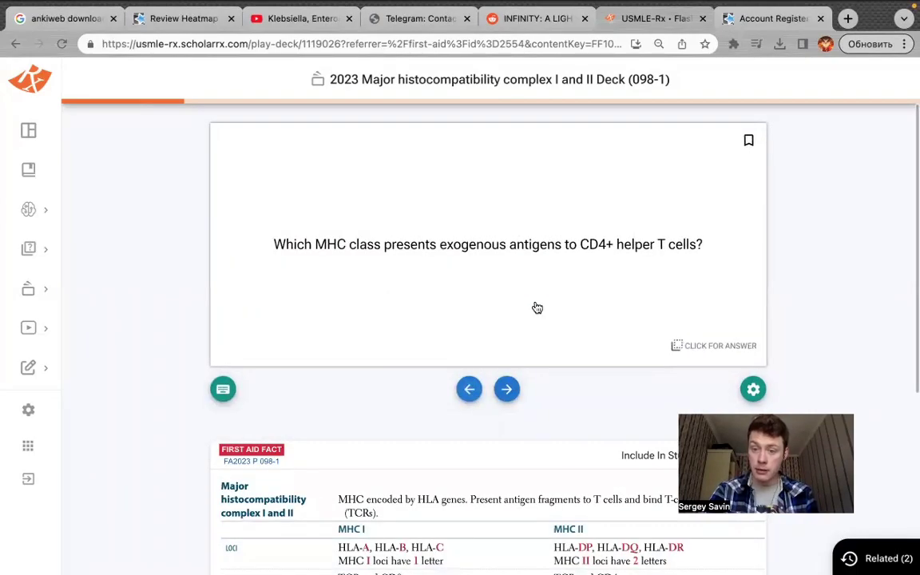
Switch to Anki's deck overview, collapse the Lightyear: Infinity deck and open the Rx+Amboss+Uw deck.
key(ctrl+Up)
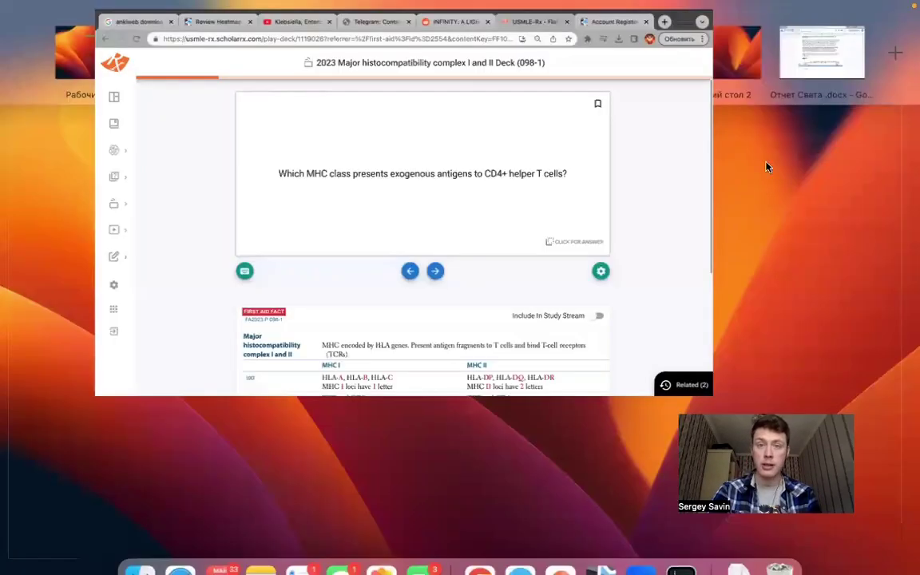
drag(470, 61, 390, 63)
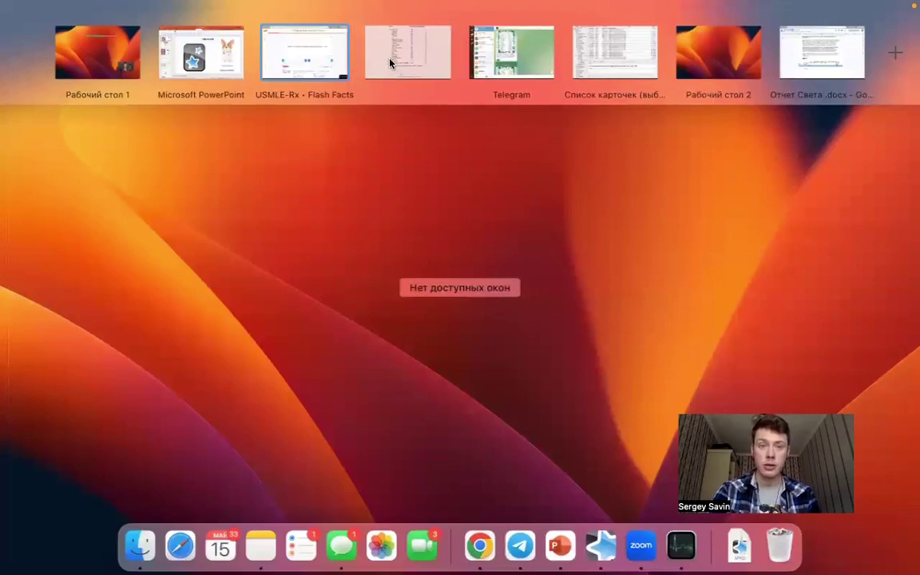
click(390, 63)
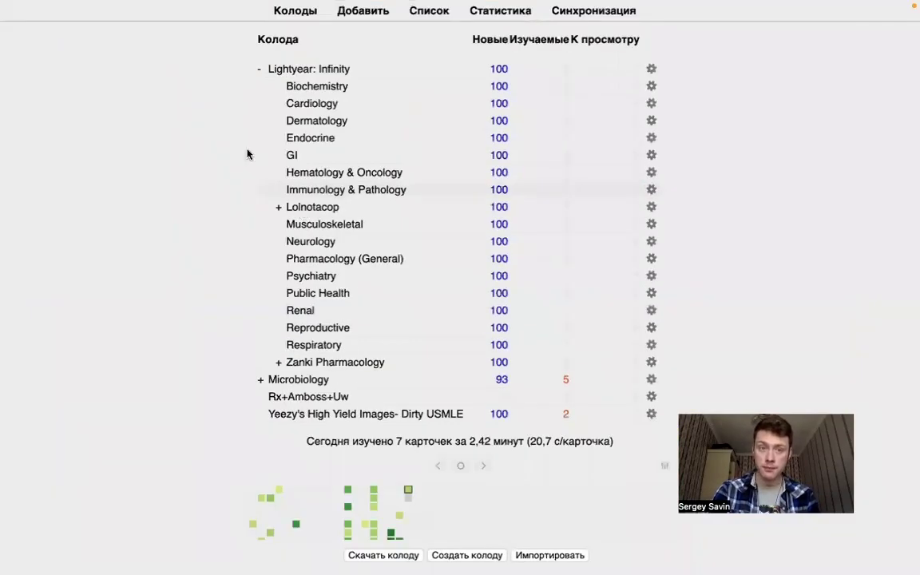
click(259, 68)
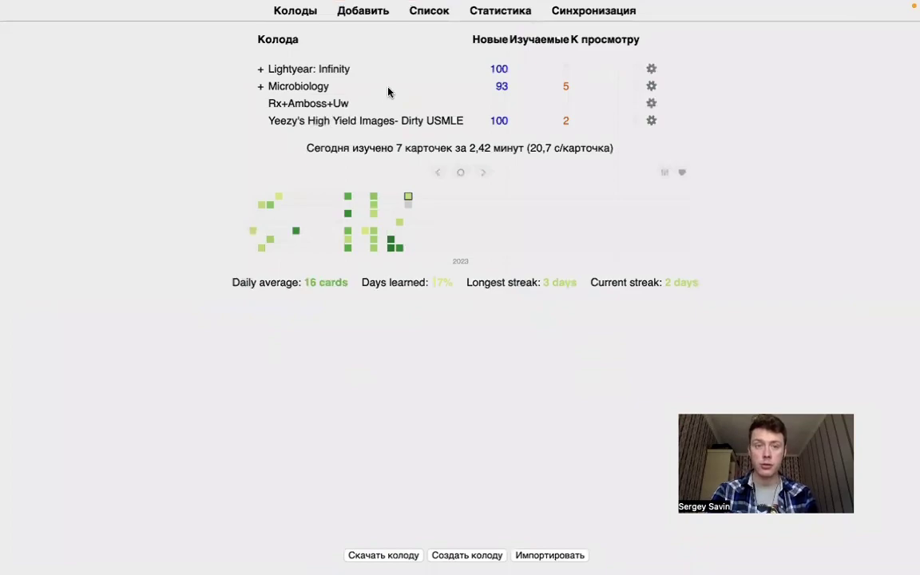
click(294, 104)
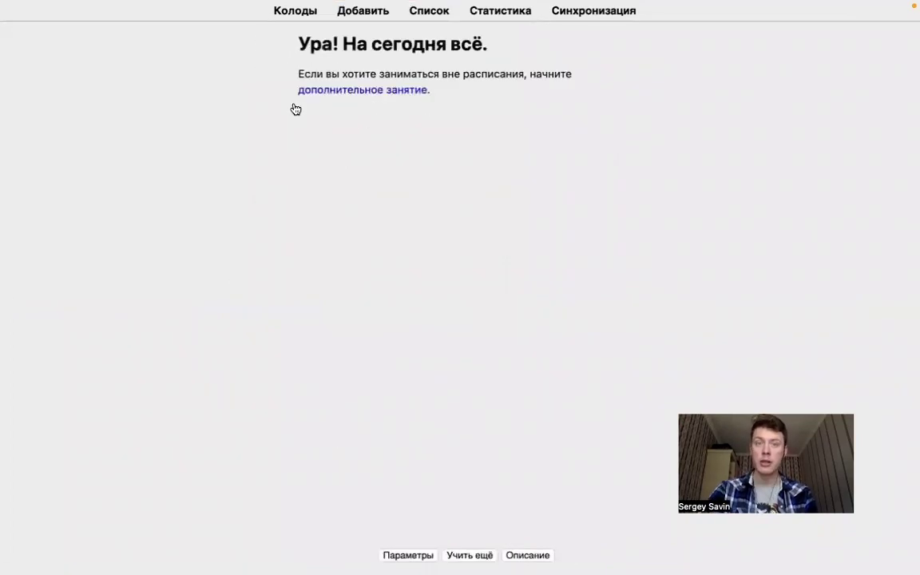
Start a new note for the Rx+Amboss+Uw deck, look through the note types and select Basic-04897.
click(357, 13)
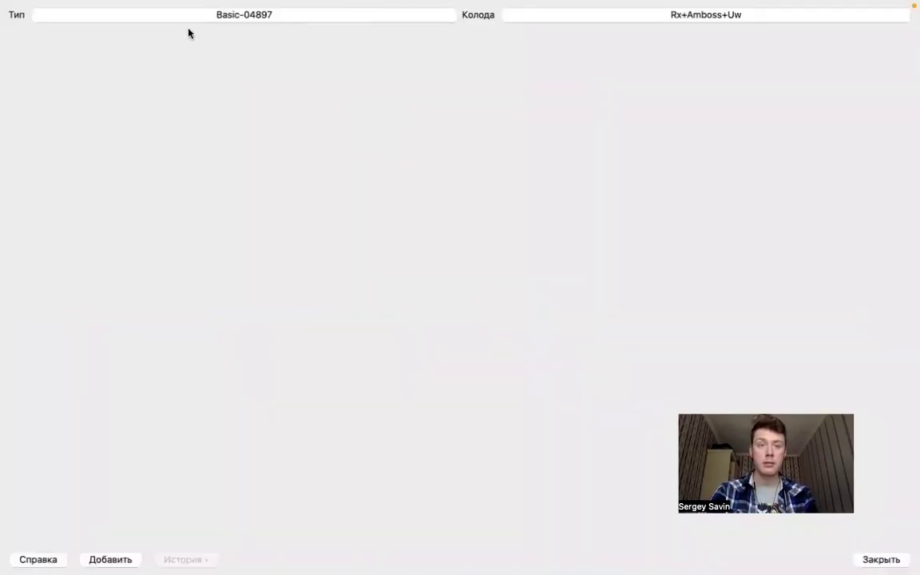
click(242, 16)
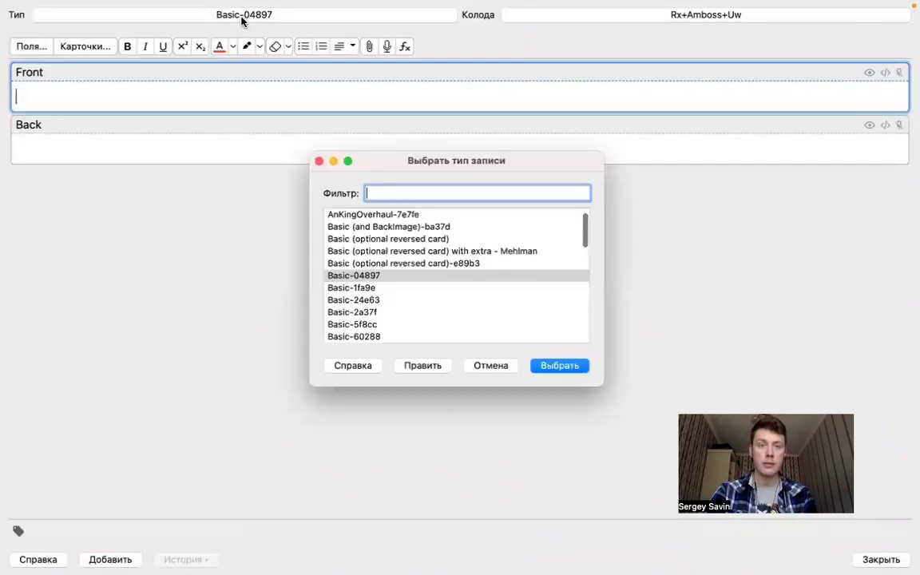
scroll(384, 252, up, 1)
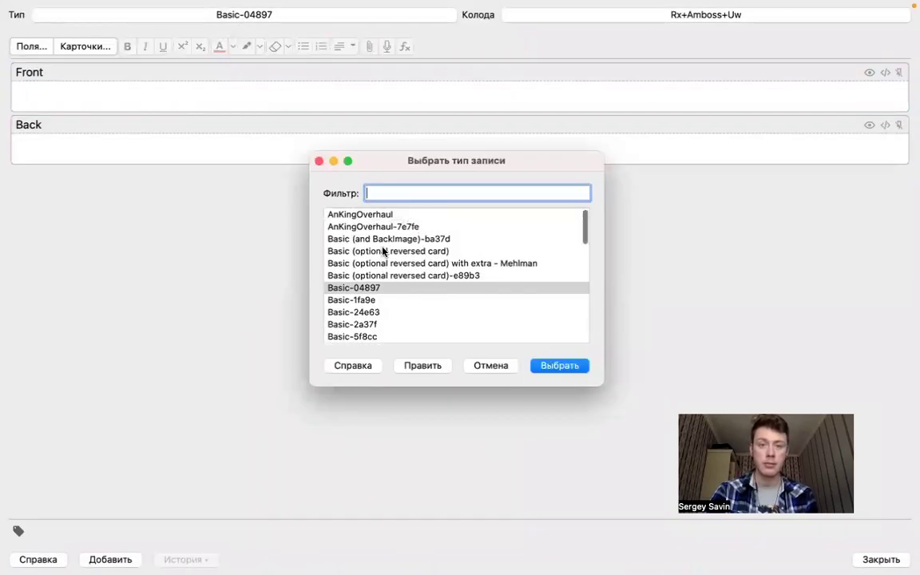
scroll(383, 251, down, 5)
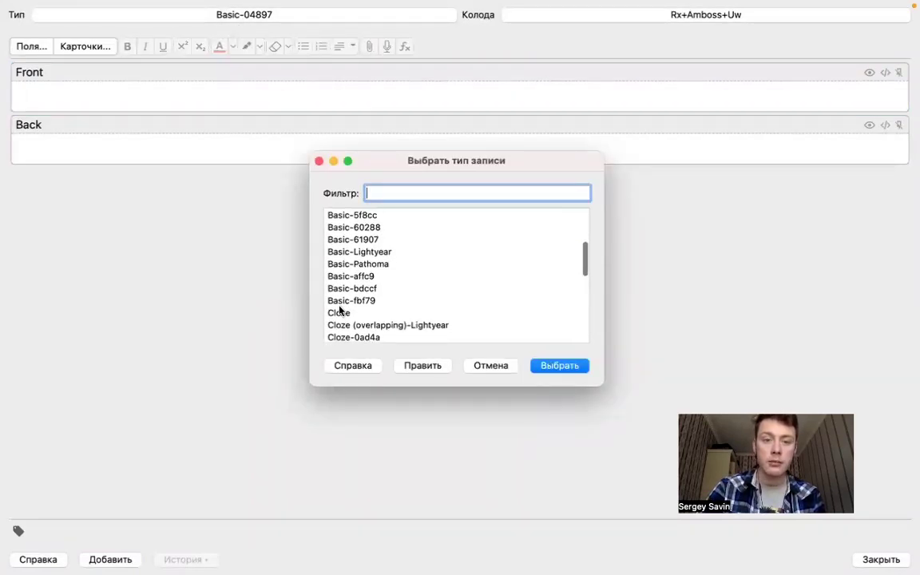
scroll(366, 254, up, 5)
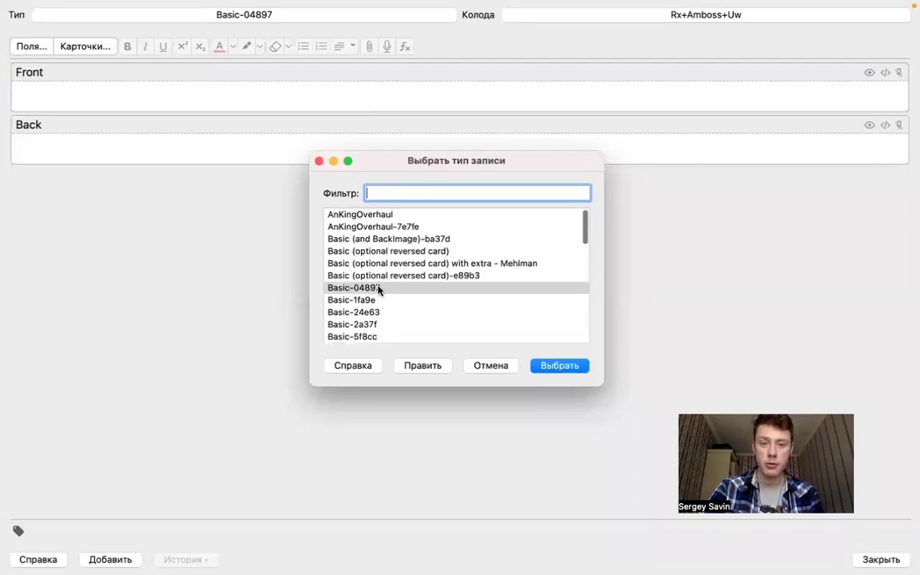
click(379, 289)
click(559, 365)
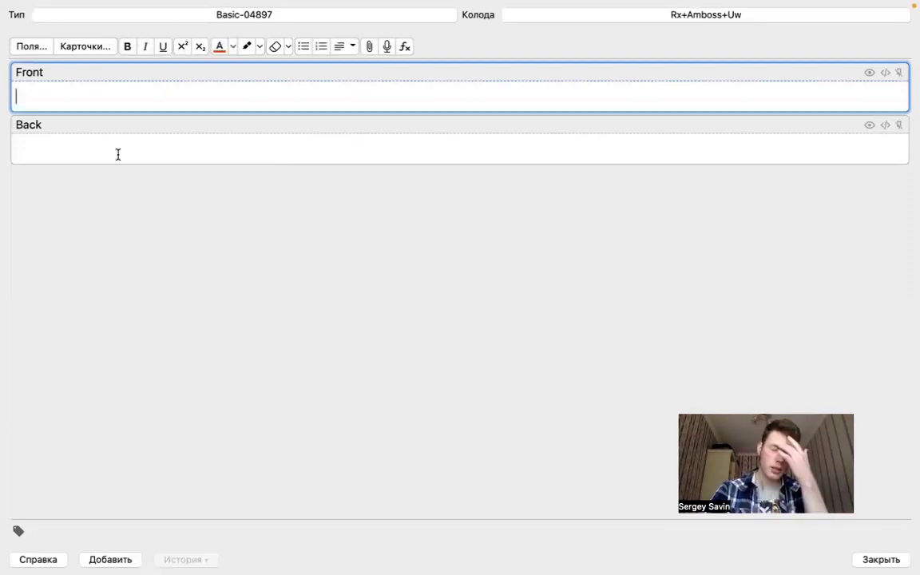
Switch back to the Rx deck and capture a screenshot of only the CD4+ helper T cell question text.
key(ctrl+Up)
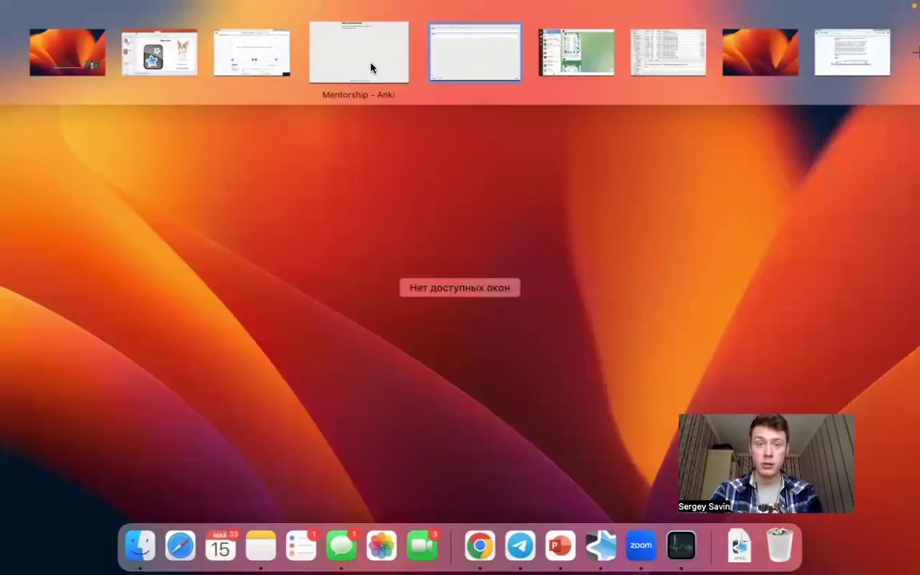
drag(277, 72, 384, 68)
click(383, 68)
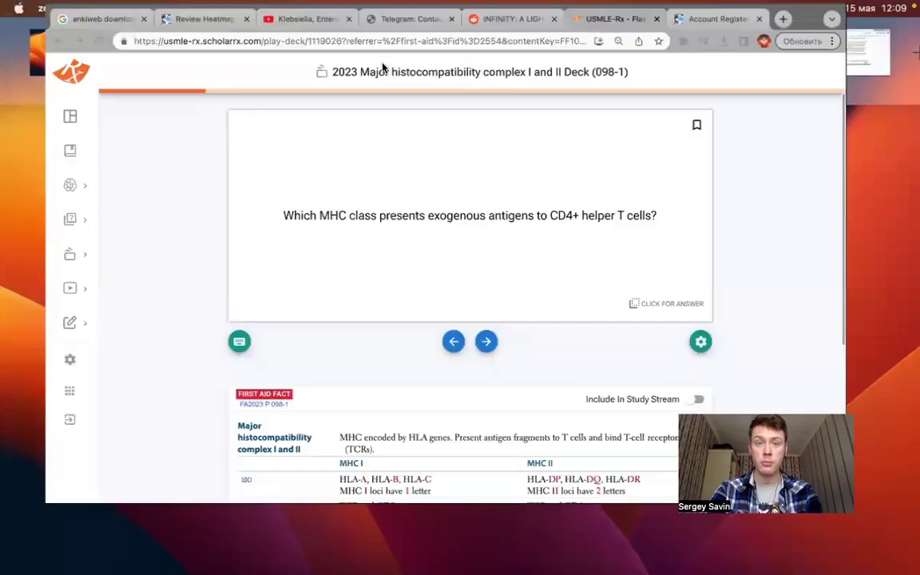
key(super+shift+4)
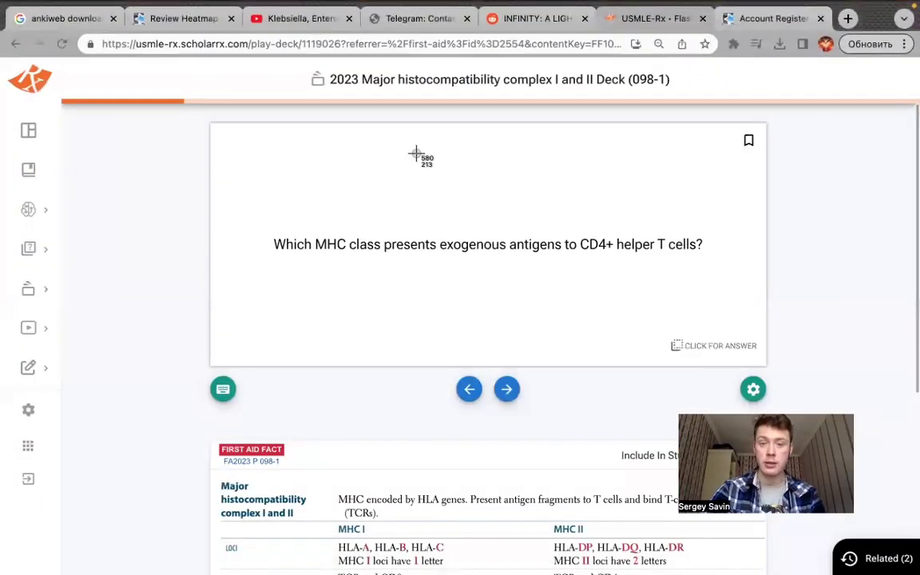
drag(264, 220, 716, 261)
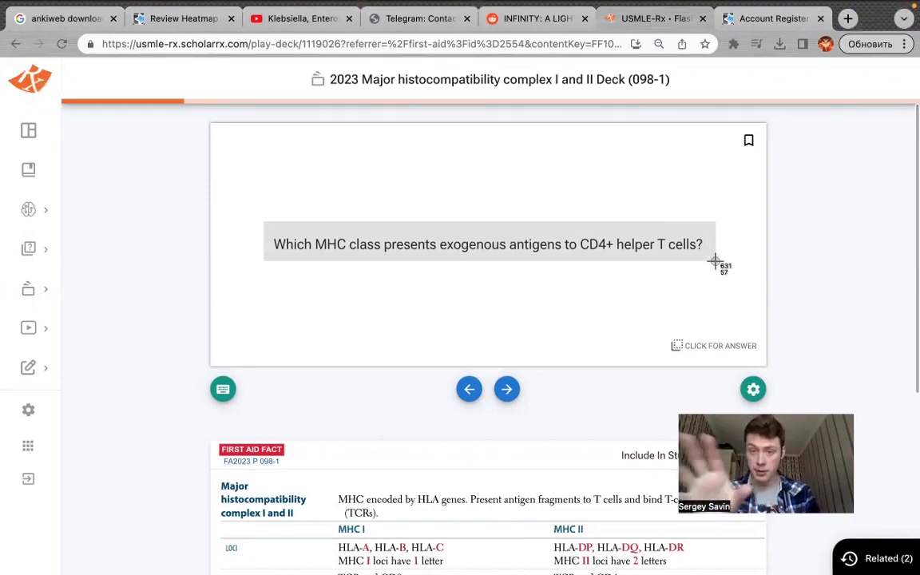
drag(715, 261, 716, 261)
Paste the captured question image into the Front field of the new Anki note.
key(super+Tab)
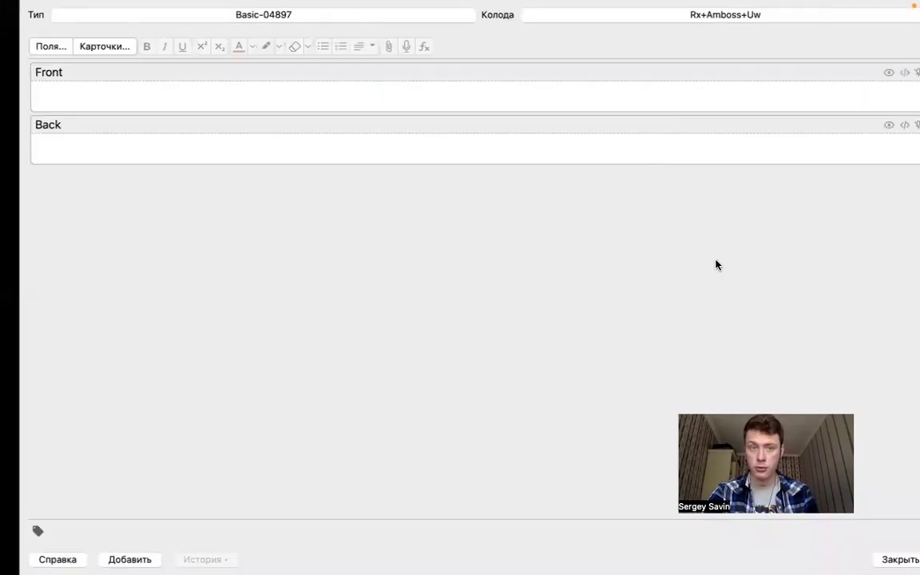
click(234, 102)
key(super+v)
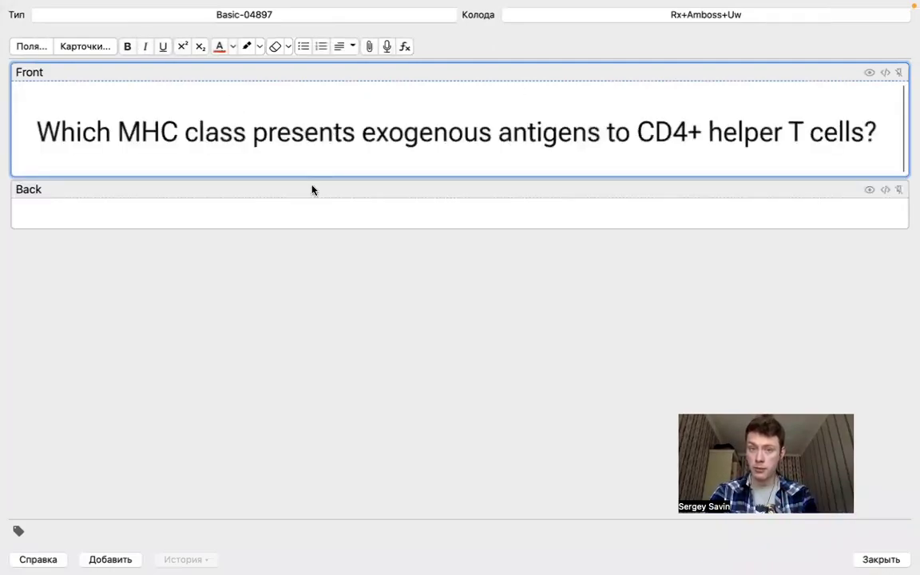
Switch to the Rx deck, return to the CD4+ helper T cell card, reveal its answer and capture only the MHC II text.
key(super+Tab)
click(508, 388)
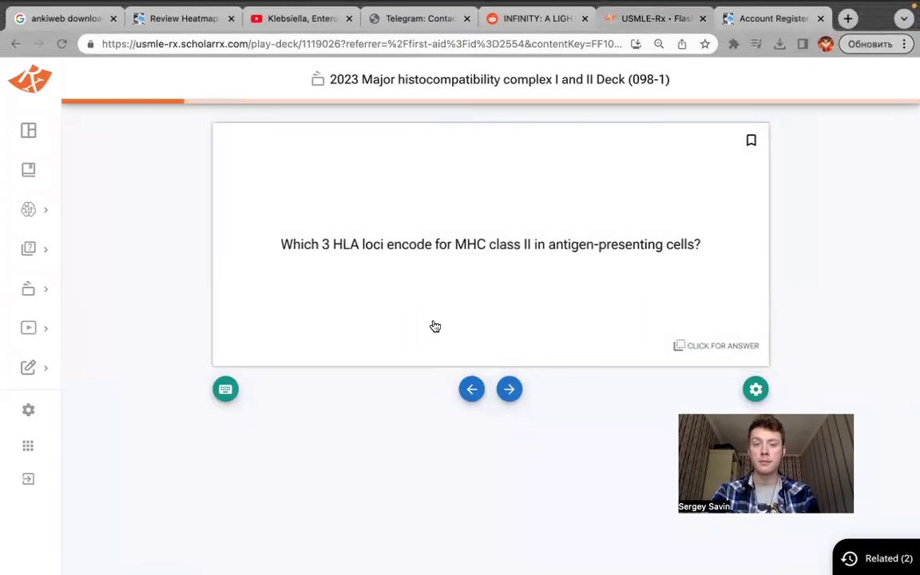
key(Left)
click(499, 214)
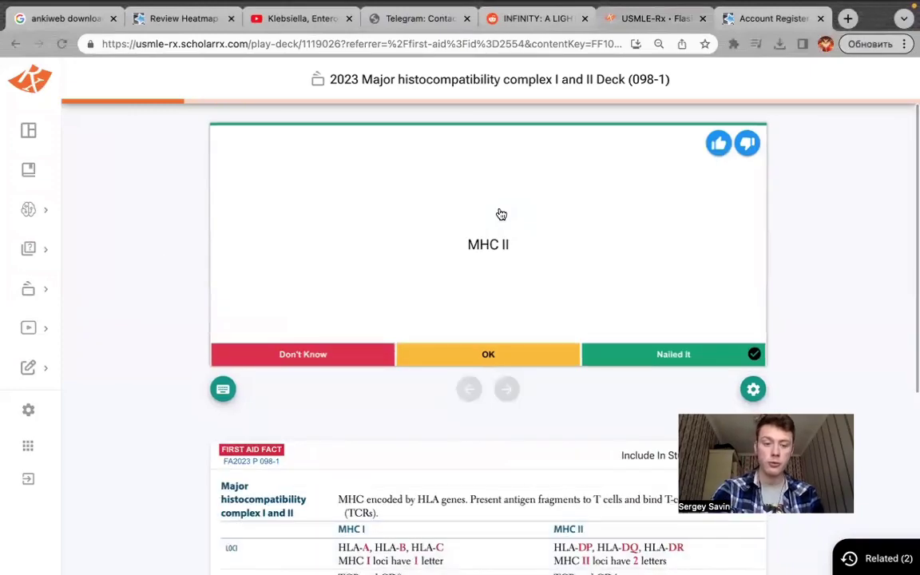
key(super+shift+4)
drag(459, 226, 523, 262)
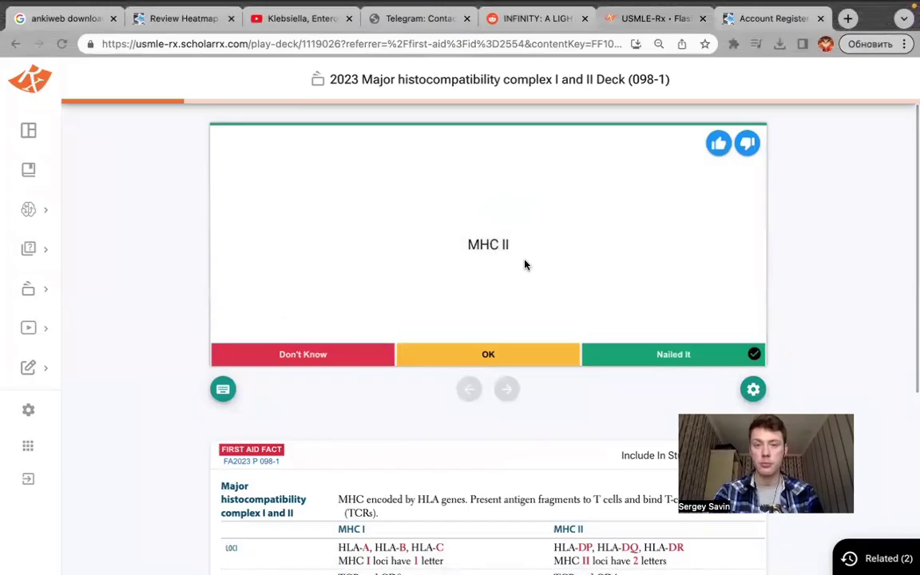
Return to the new Anki note and paste the captured MHC II answer image into the Back field.
key(ctrl+Up)
click(460, 71)
click(281, 213)
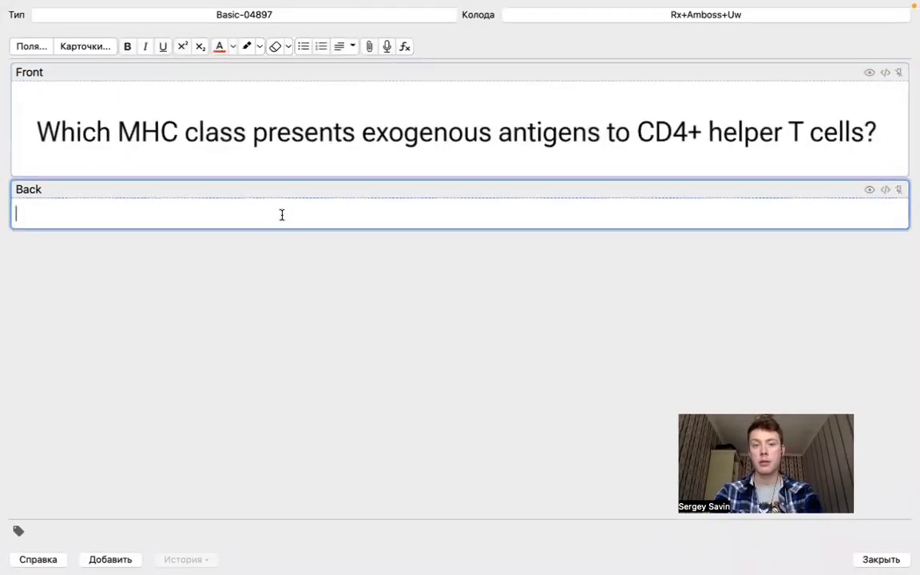
key(super+v)
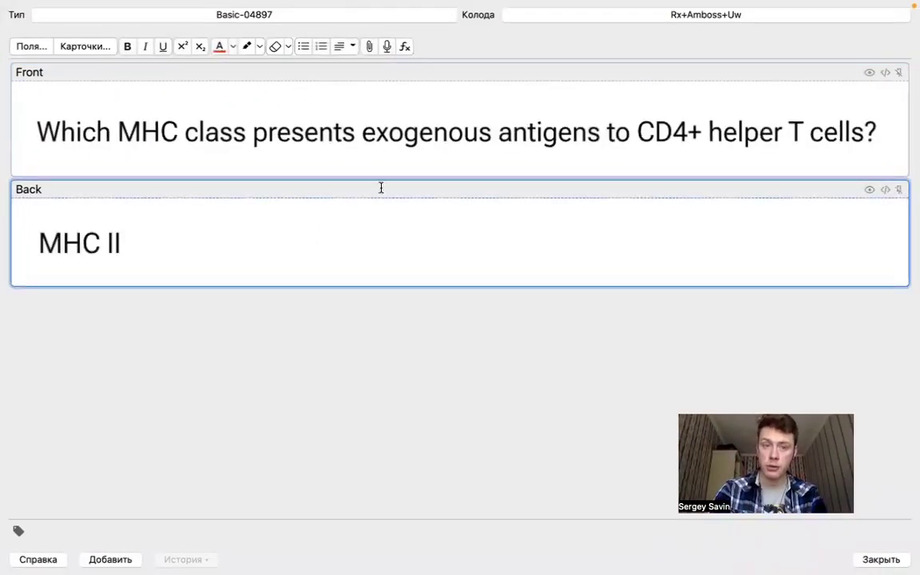
Go back to the Rx card and capture the First Aid table on MHC I and II from its title through associated proteins.
key(ctrl+Up)
click(382, 56)
scroll(380, 303, down, 5)
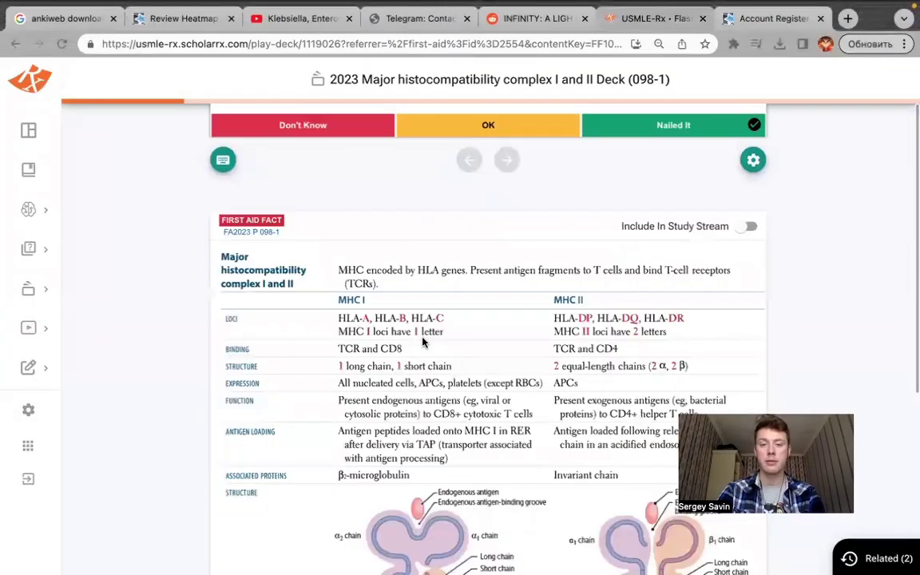
key(ctrl+super+shift+4)
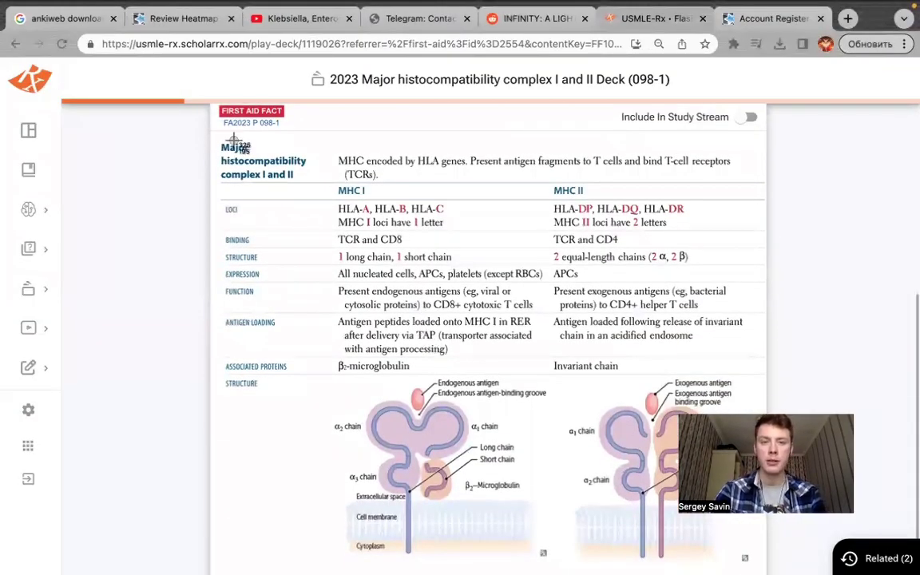
drag(213, 135, 768, 377)
Paste the captured First Aid table on a new line below the MHC II answer in the note's Back field.
key(ctrl+Up)
click(484, 72)
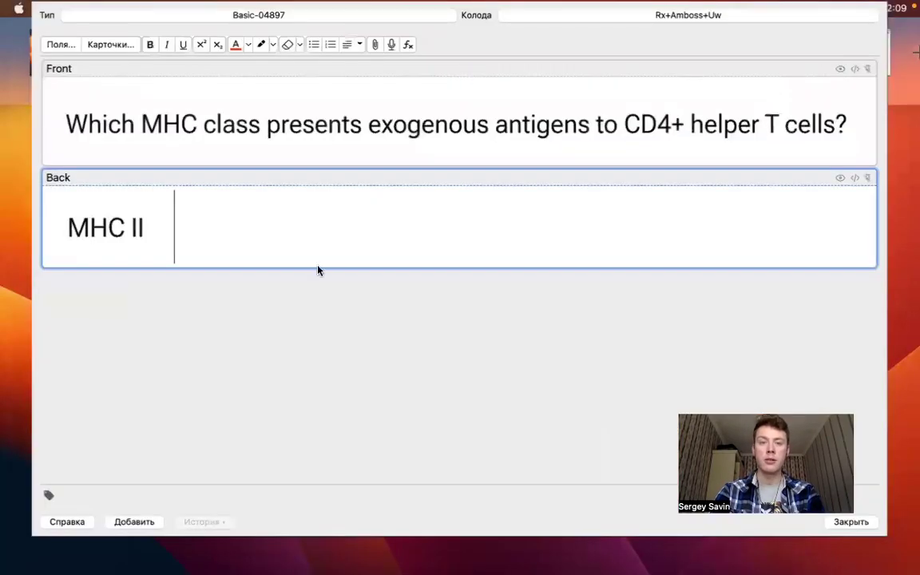
key(Return)
key(super+v)
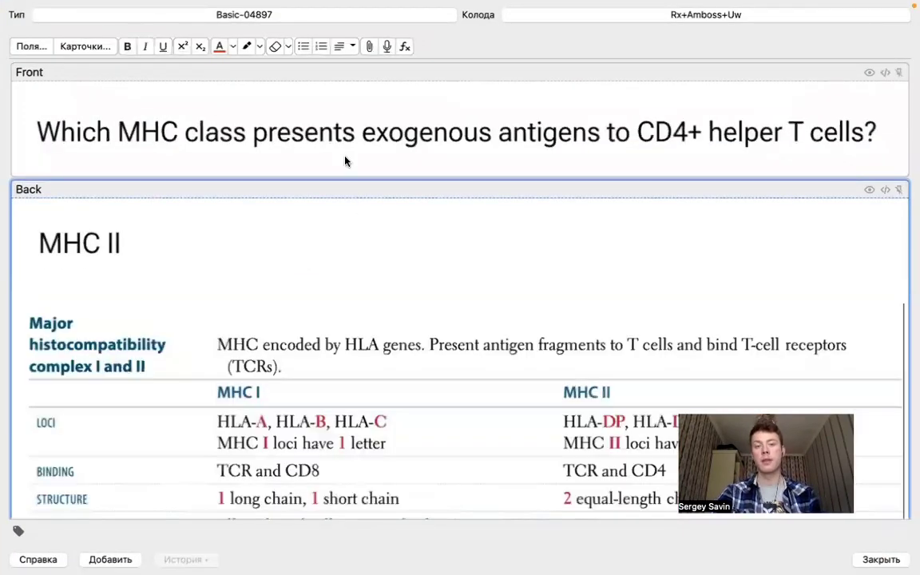
Check the pasted Back content, add the note to the Rx+Amboss+Uw deck and close the note window.
scroll(284, 153, down, 4)
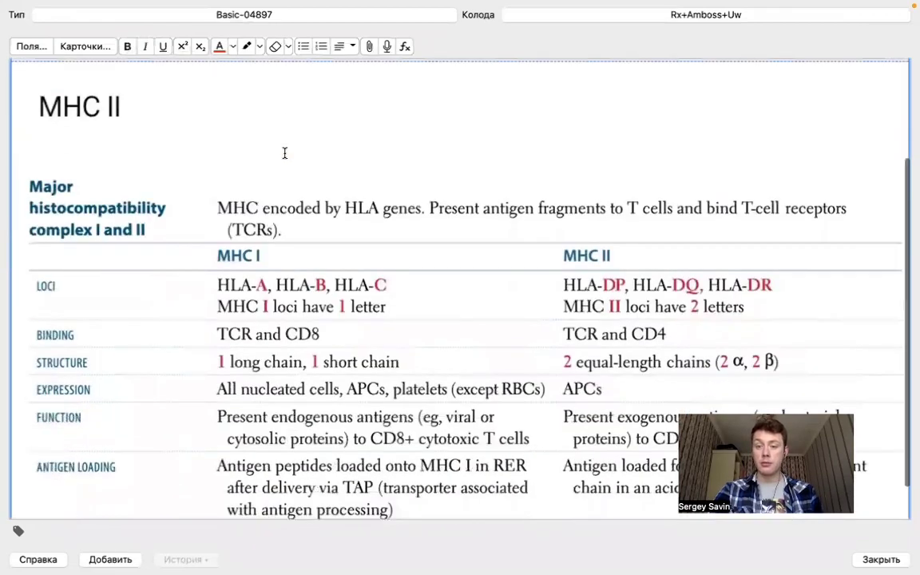
scroll(284, 154, up, 4)
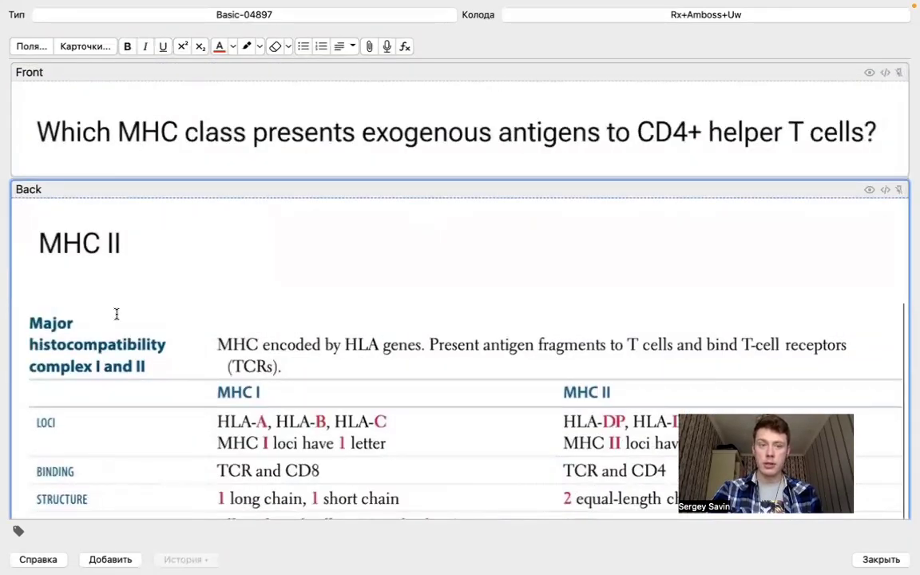
click(110, 560)
click(897, 561)
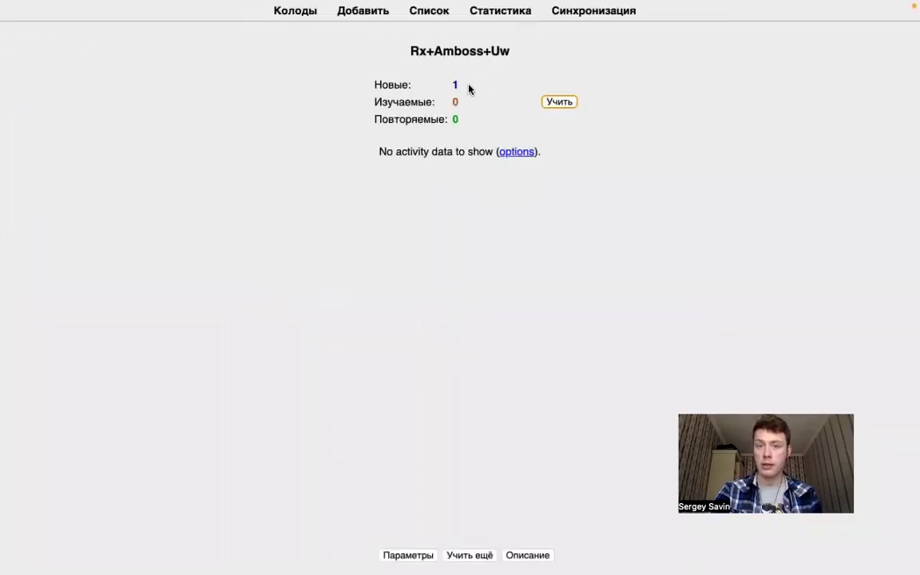
Study the new card in the Rx+Amboss+Uw deck, reveal and look over its answer, and rate it Снова (Again).
click(572, 103)
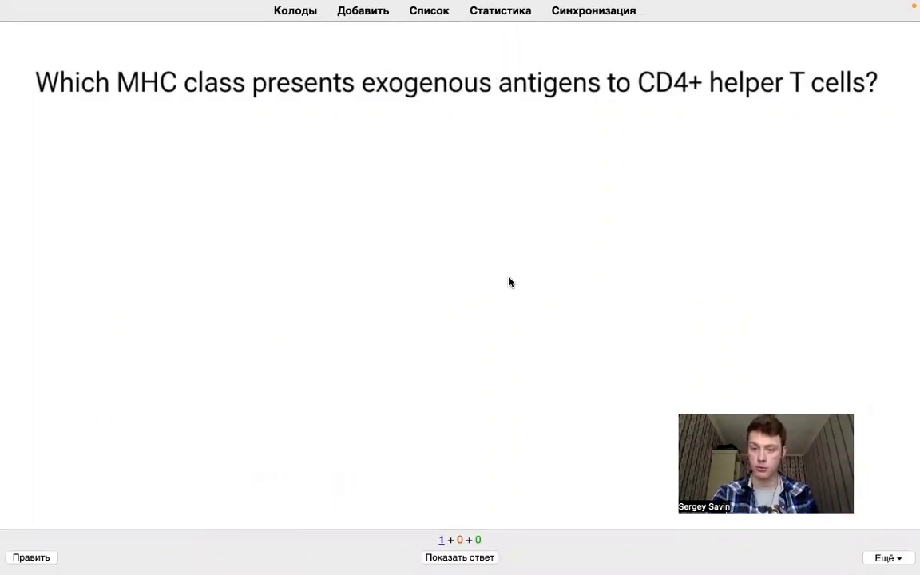
key(space)
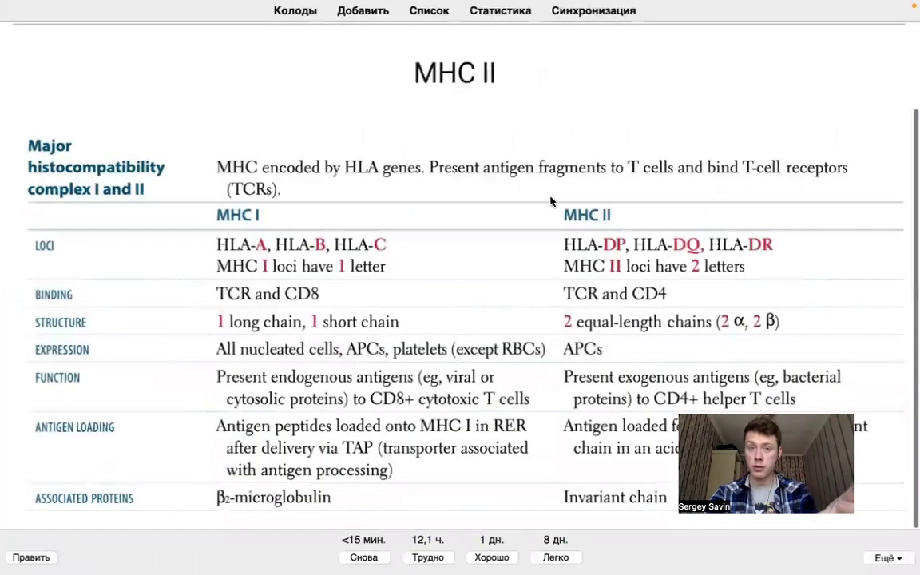
scroll(525, 125, up, 1)
scroll(460, 244, up, 2)
scroll(460, 244, down, 4)
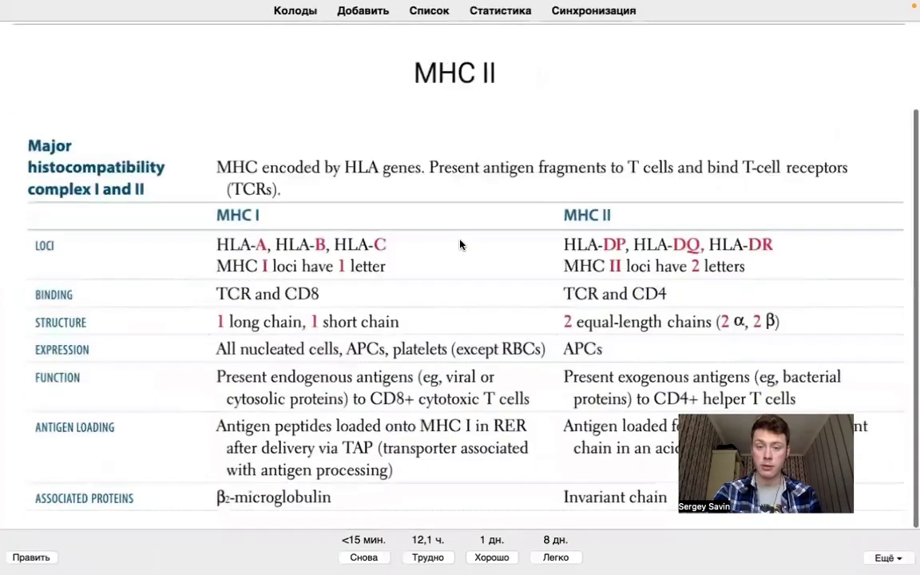
click(365, 557)
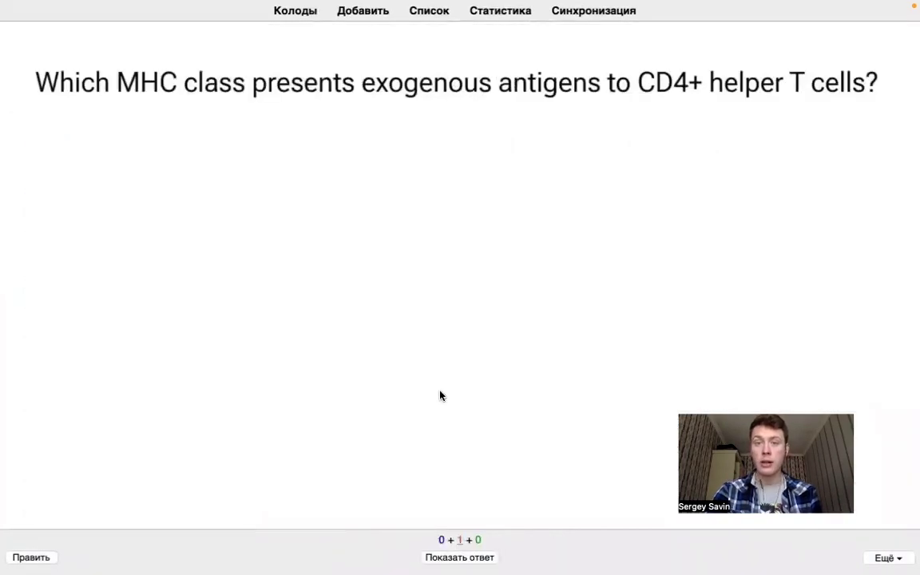
Advance the Rx deck to the question on the three MHC class II HLA loci, then return to Anki's deck overview.
key(super+Tab)
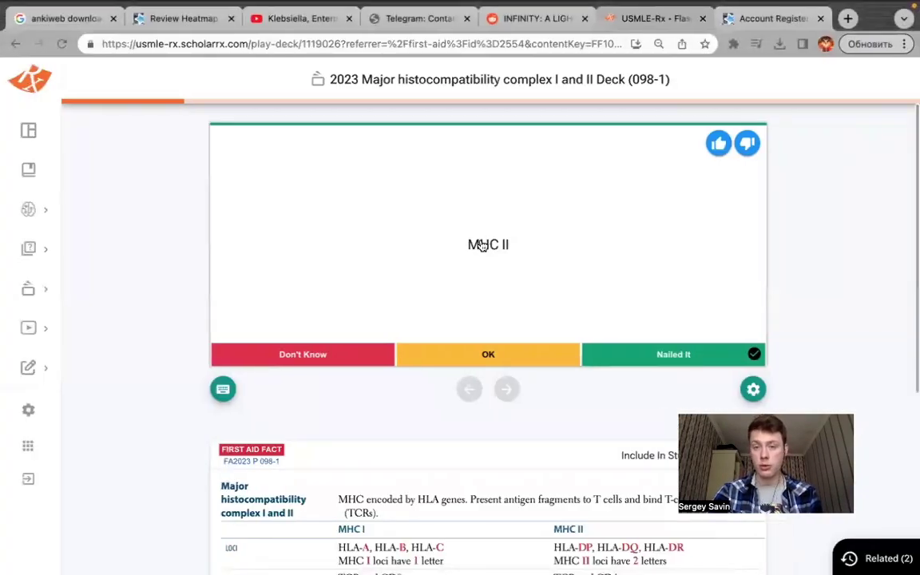
click(536, 354)
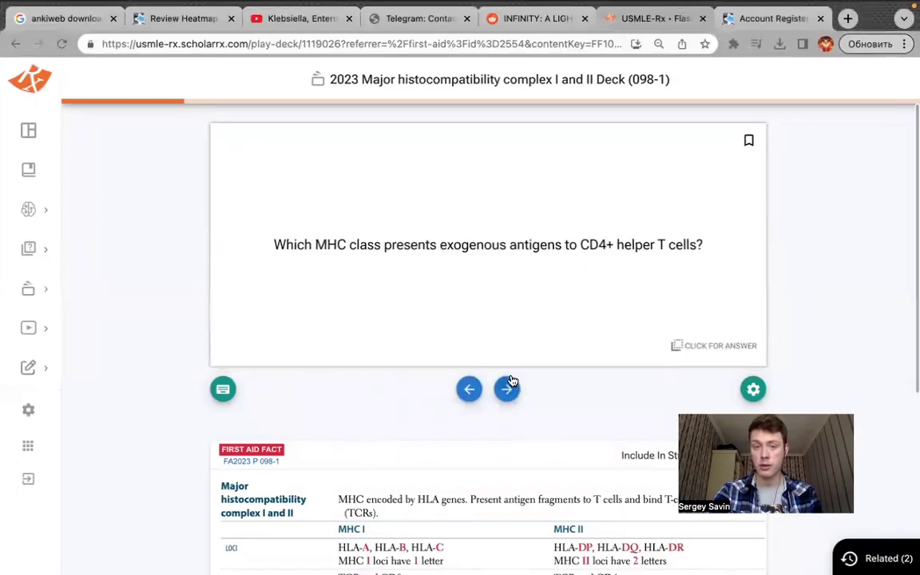
click(509, 388)
key(super+Tab)
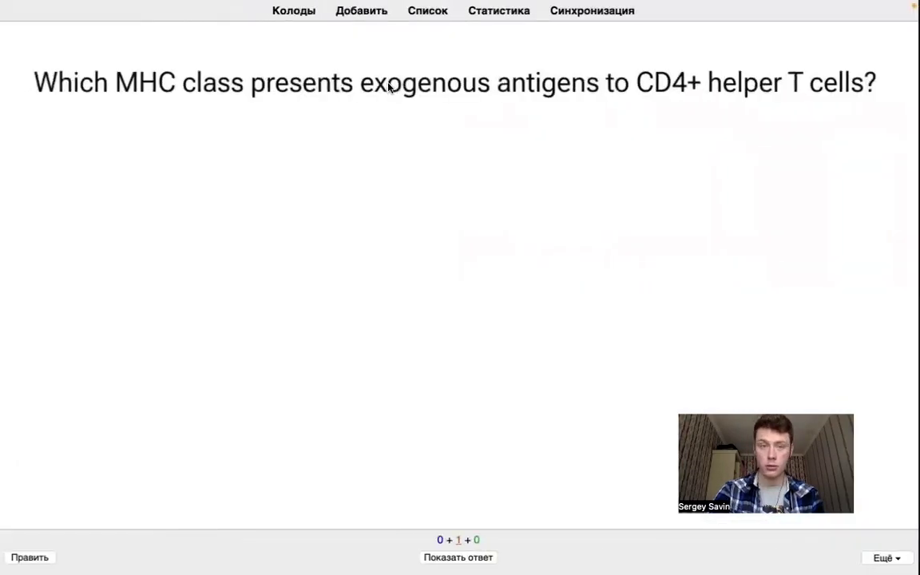
click(295, 11)
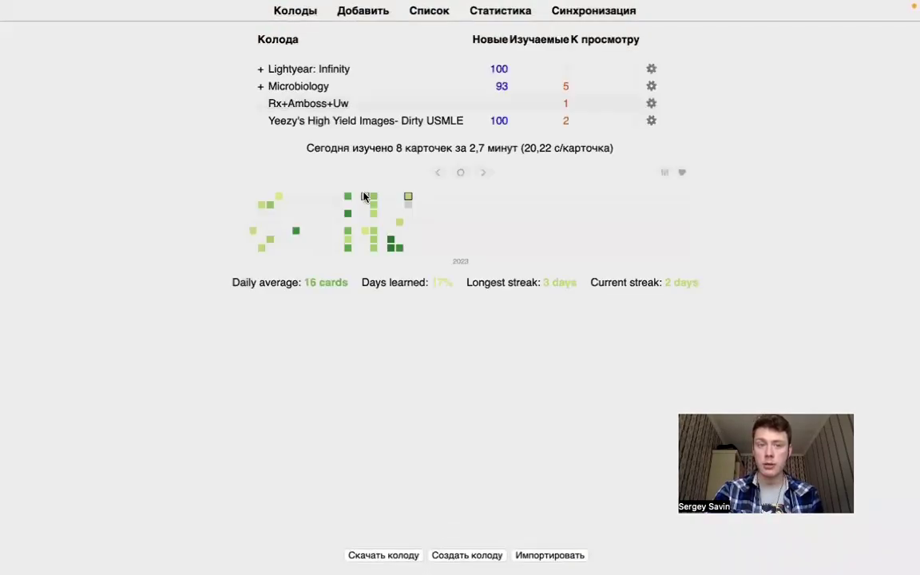
Switch to the Rx site, open the First Aid 2023 topic list and return to Anki's deck overview.
key(super+Tab)
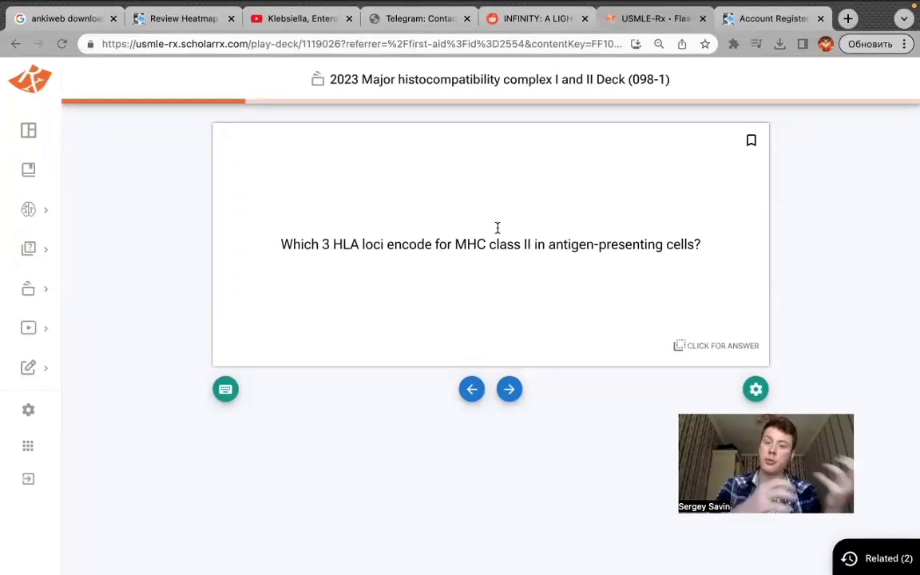
click(27, 171)
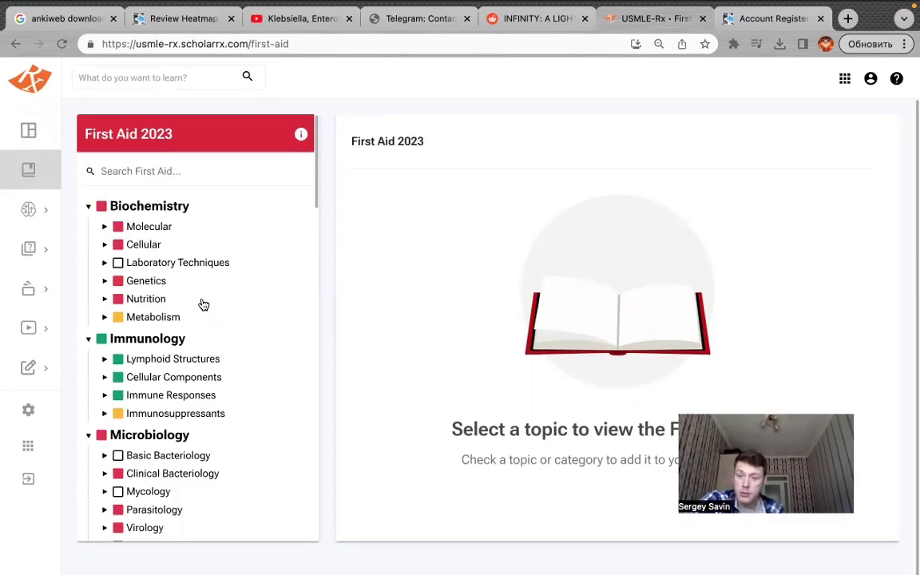
key(ctrl+Up)
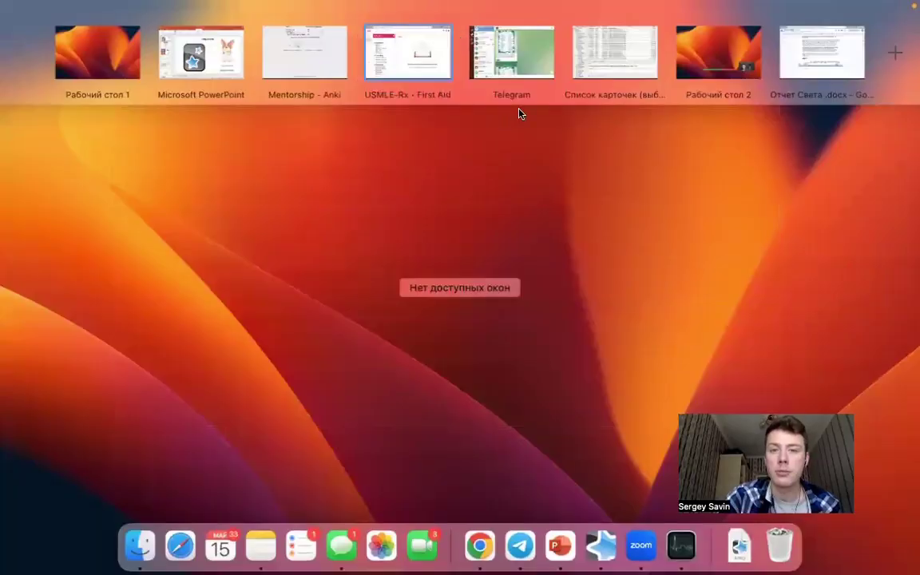
click(321, 83)
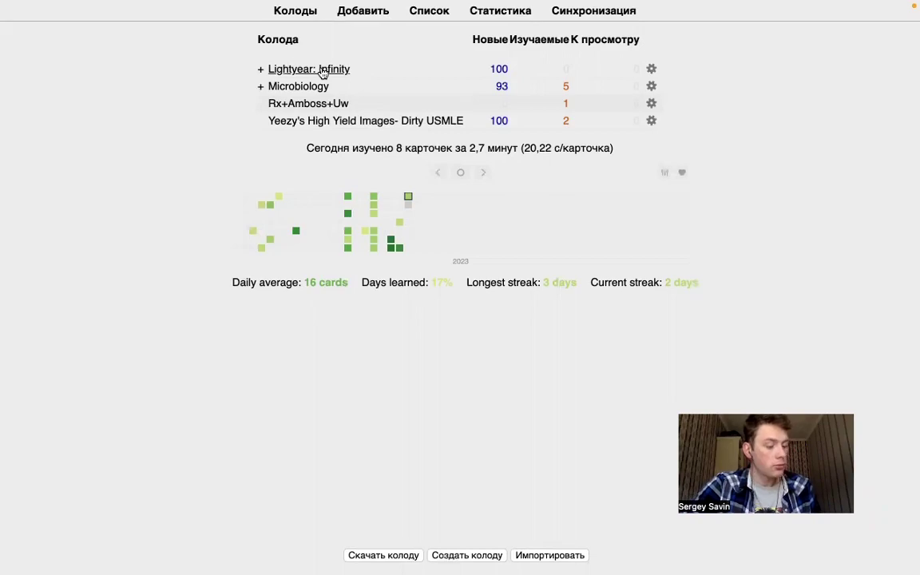
Open the Lightyear: Infinity deck, go to the card browser, collapse the immunology tags and list only that deck's cards.
click(323, 70)
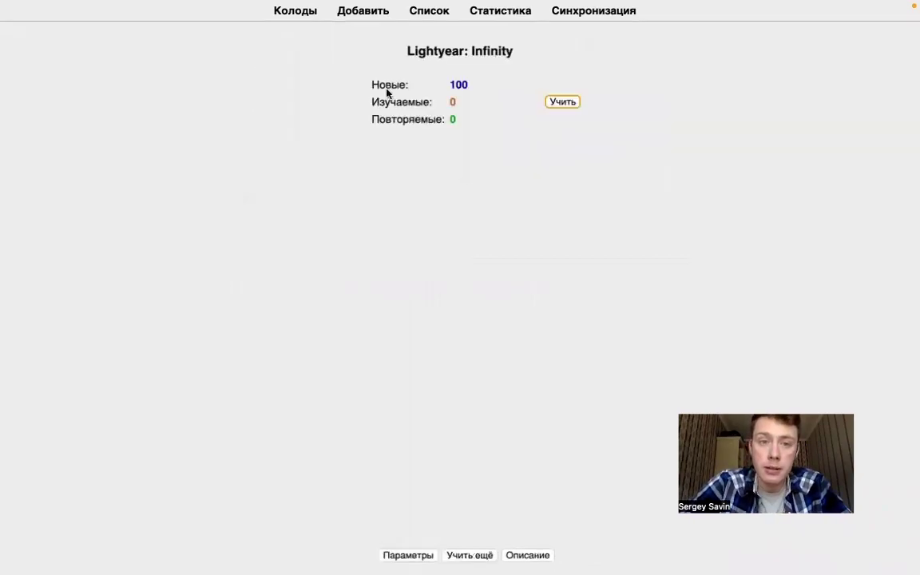
click(419, 14)
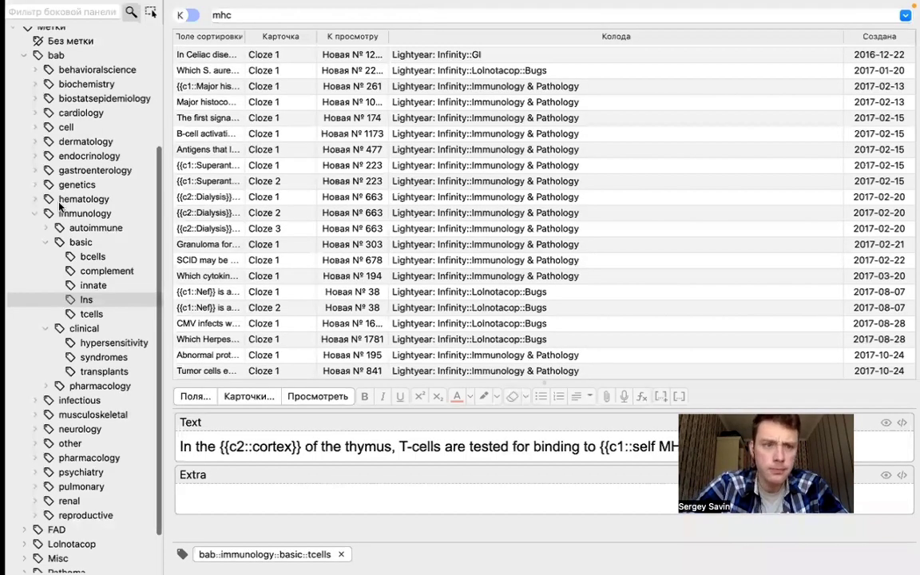
click(32, 216)
scroll(91, 159, up, 3)
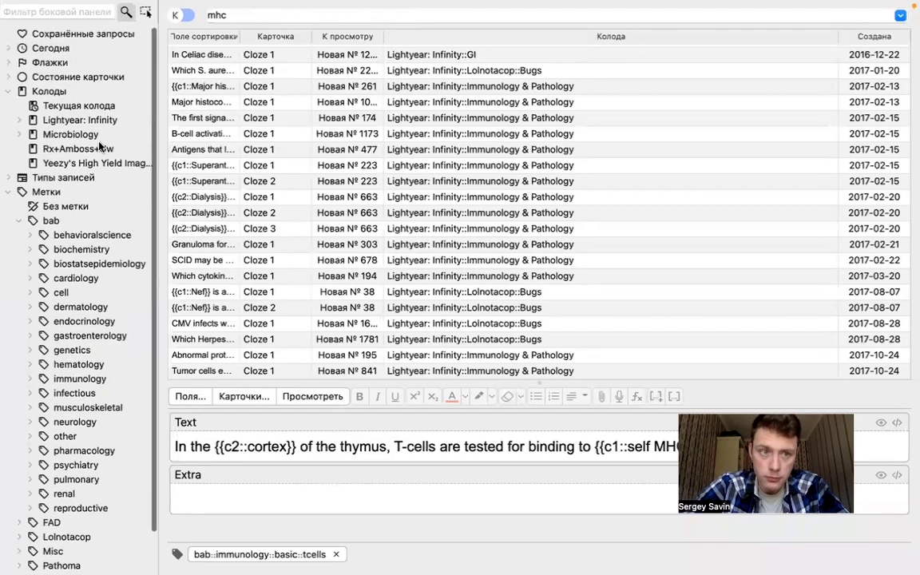
click(57, 121)
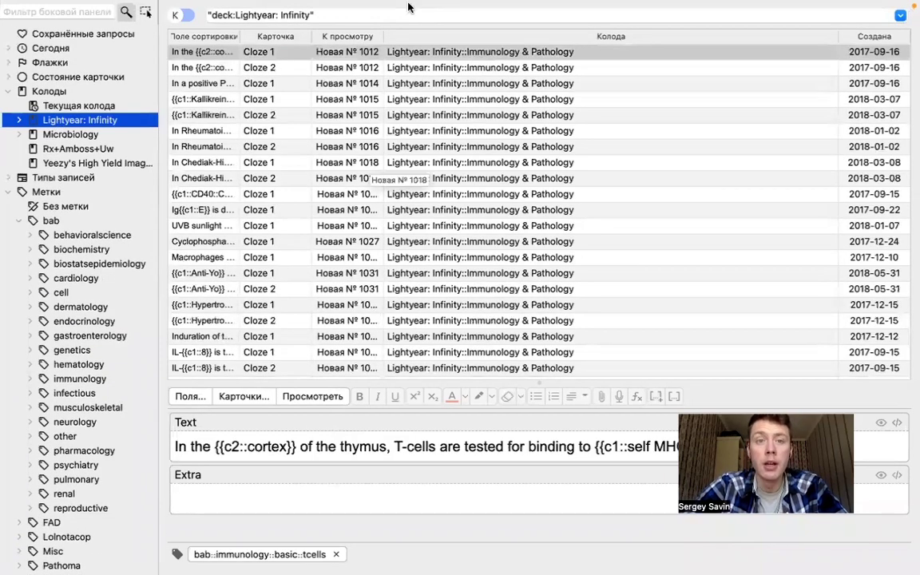
Look through the listed Lightyear: Infinity cards, select all of them and suspend them.
click(460, 99)
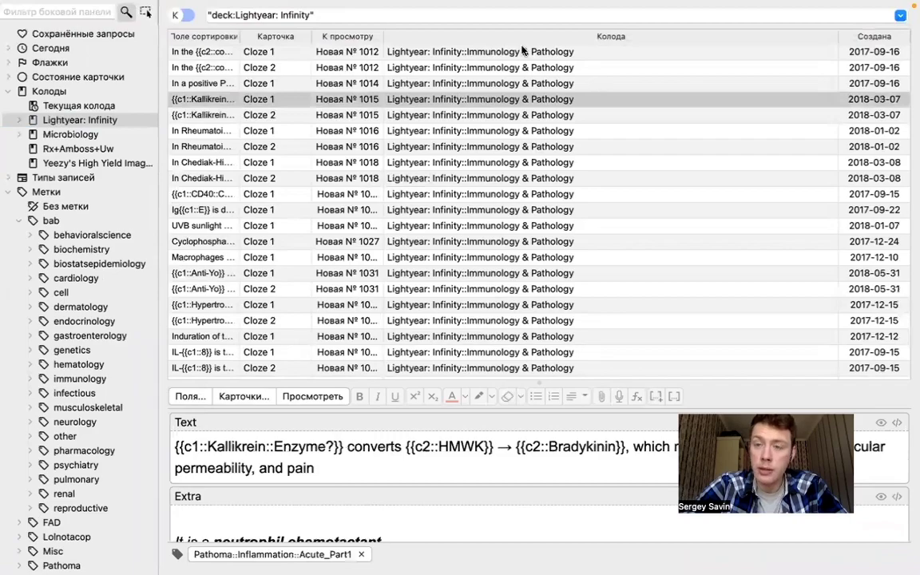
scroll(422, 178, down, 10)
scroll(421, 177, up, 5)
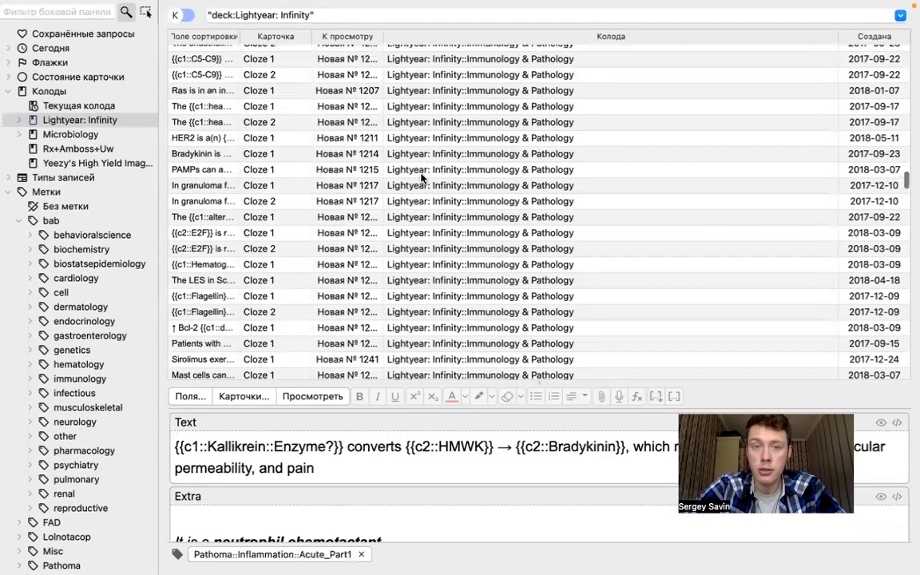
click(422, 176)
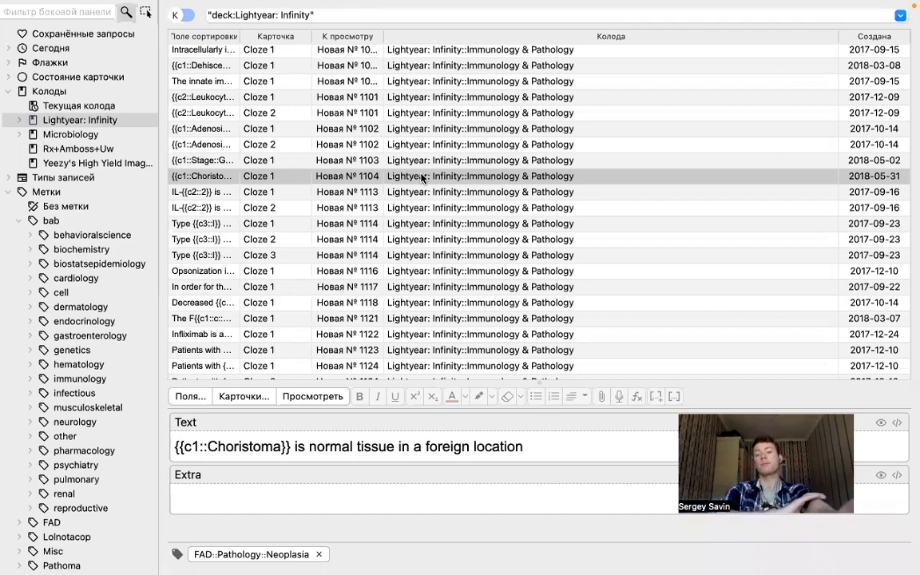
key(super+a)
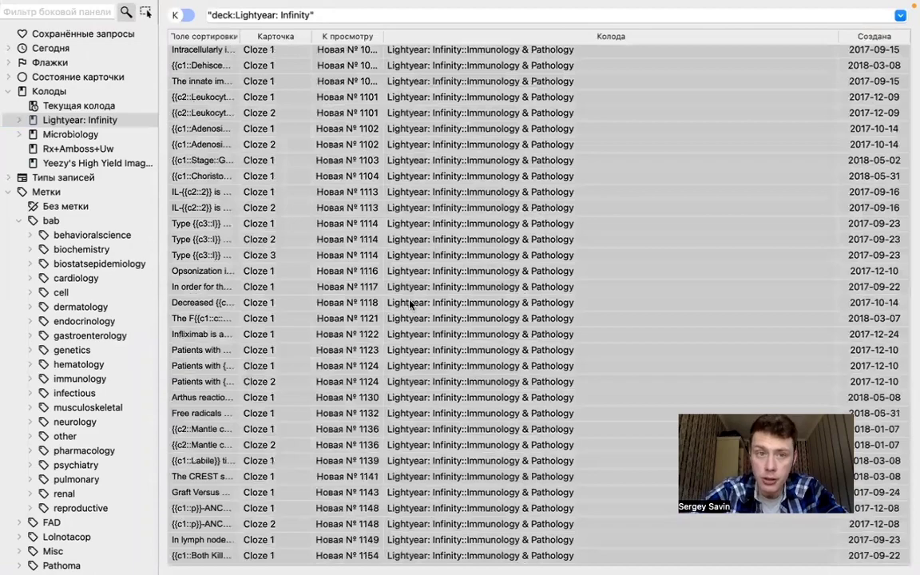
mouse_move(452, 2)
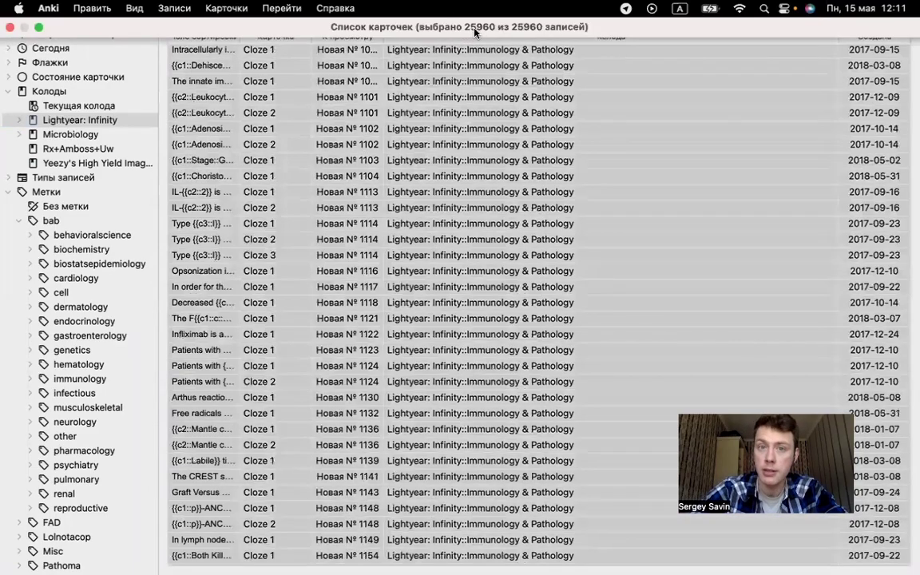
right_click(381, 173)
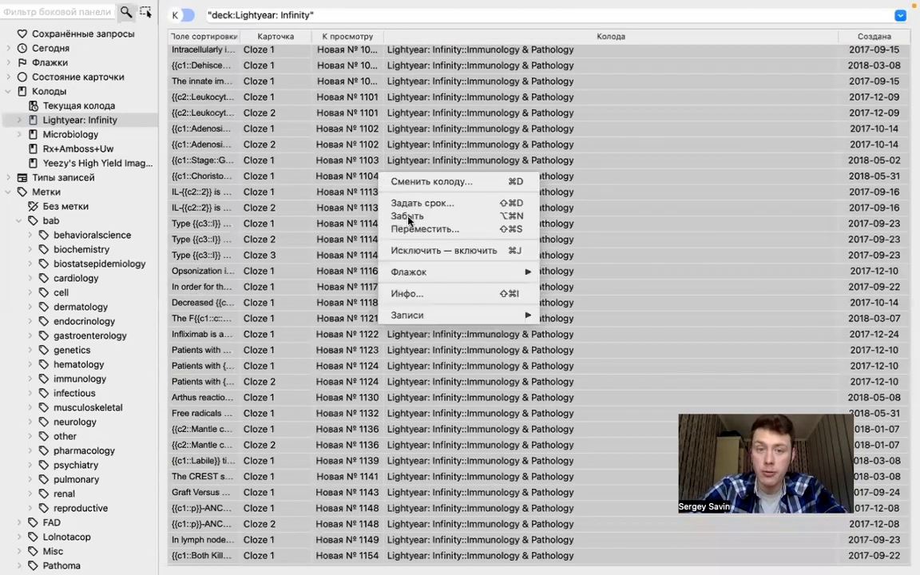
click(433, 251)
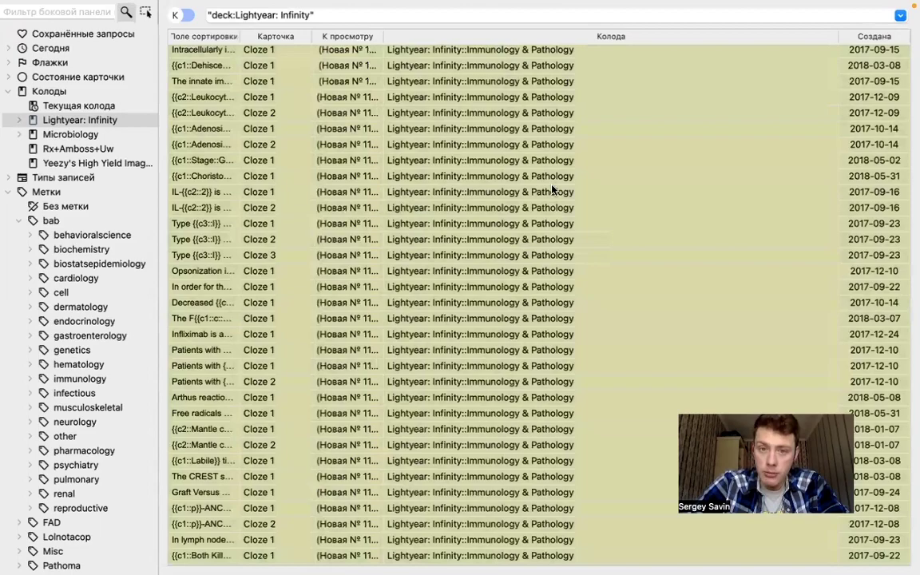
Select only the Choristoma card to clear the bulk selection, close the card browser and show the deck list.
click(553, 180)
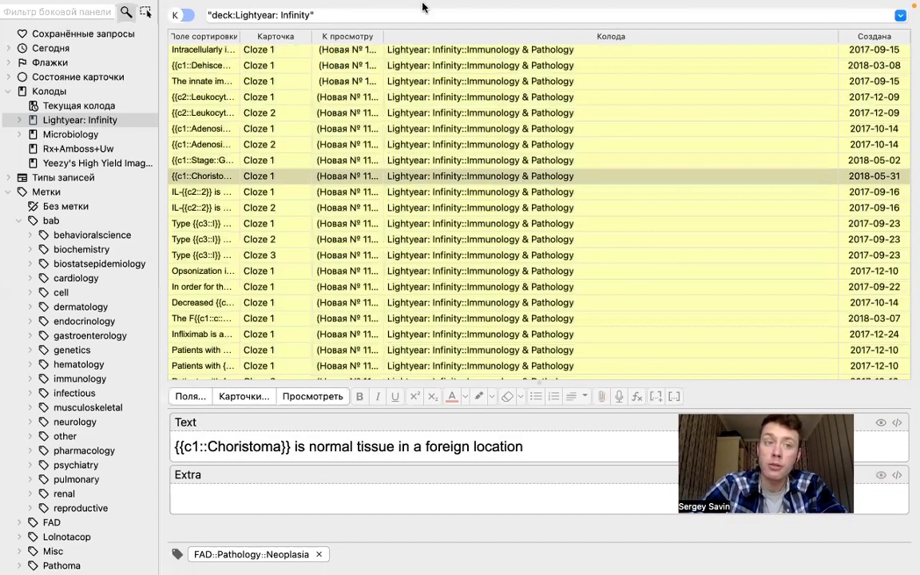
mouse_move(66, 32)
click(10, 30)
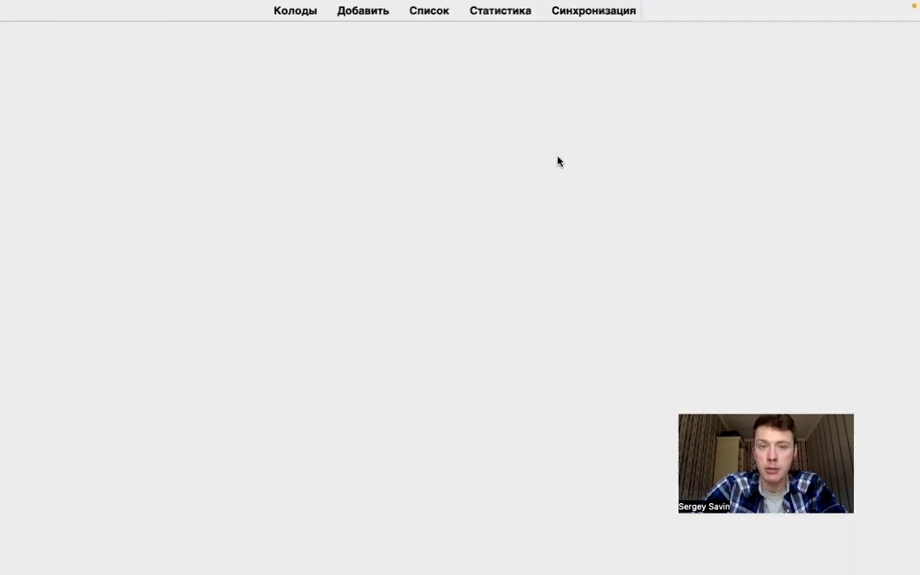
click(294, 16)
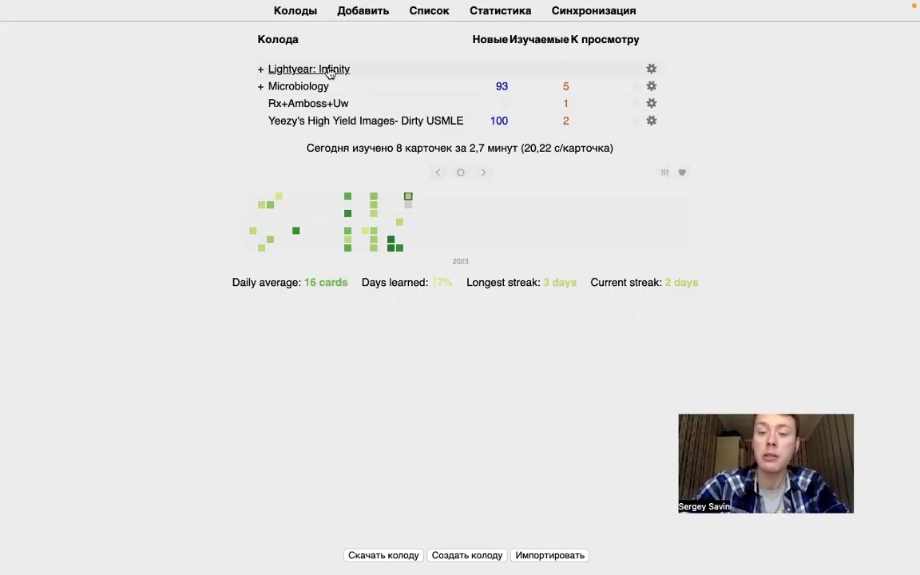
Reopen the card browser and collapse the deck tree so that only the tag tree is expanded.
click(438, 16)
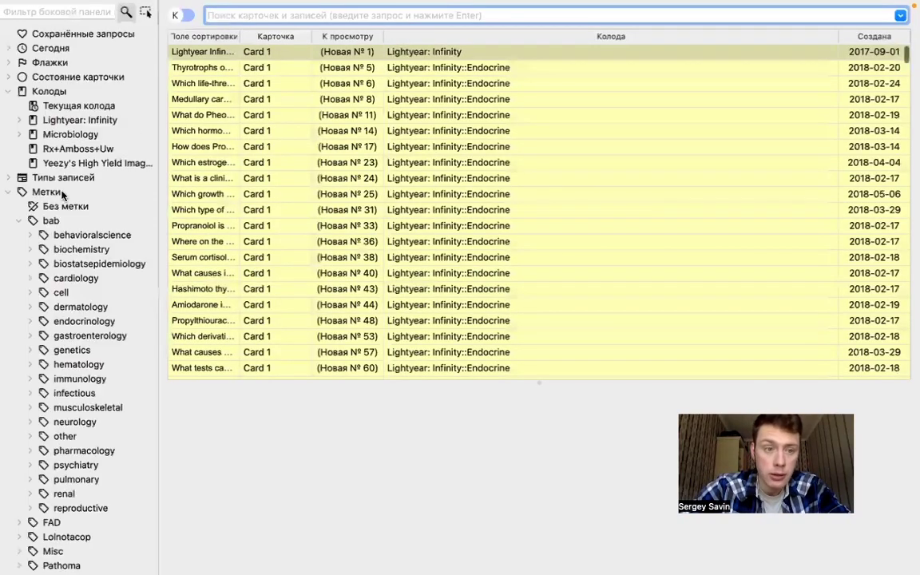
click(9, 192)
click(8, 92)
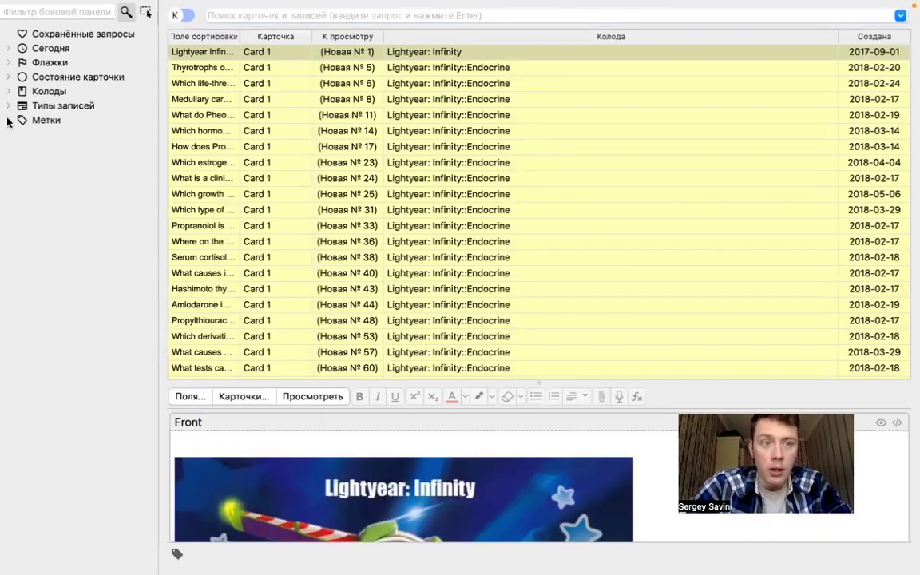
click(10, 120)
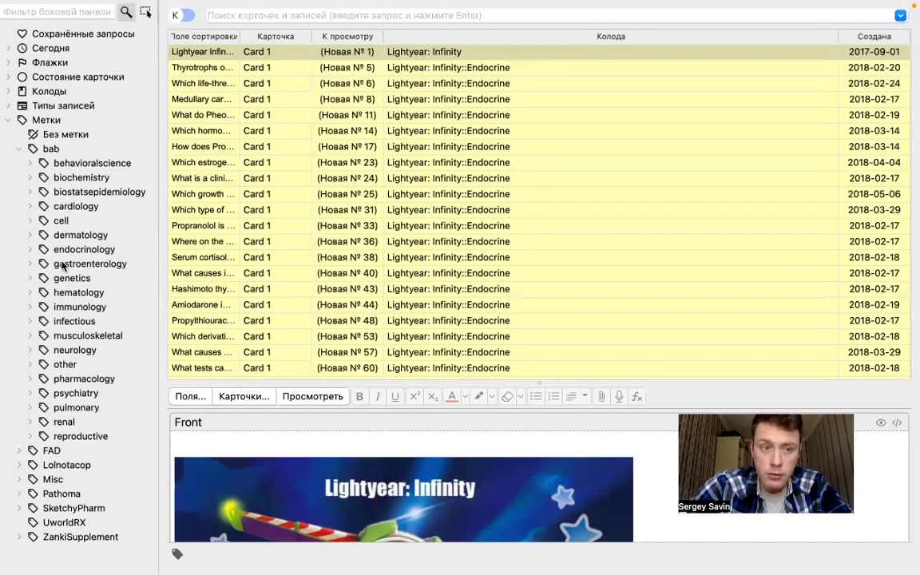
Examine the subtags under bab's cell branch, FAD and Pathoma, collapsing these top-level tags again.
click(30, 222)
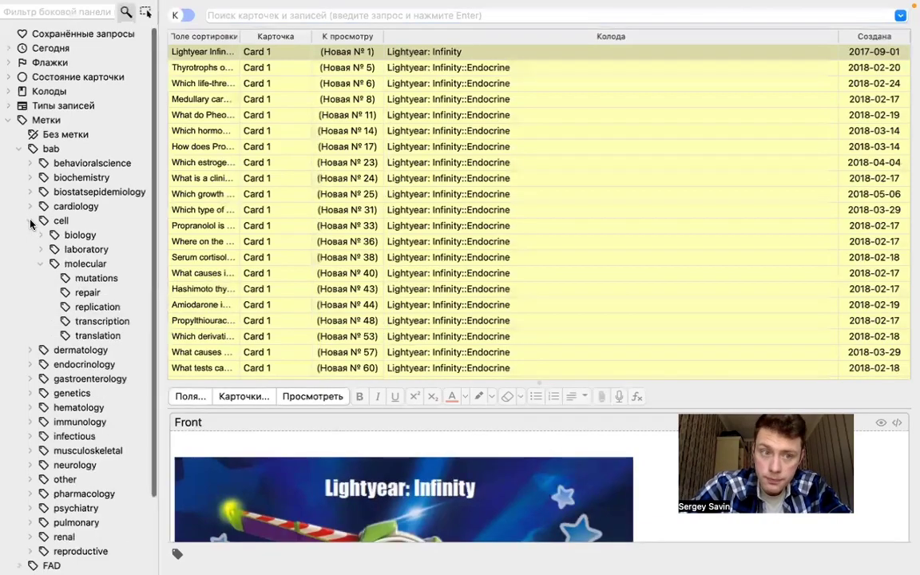
click(41, 263)
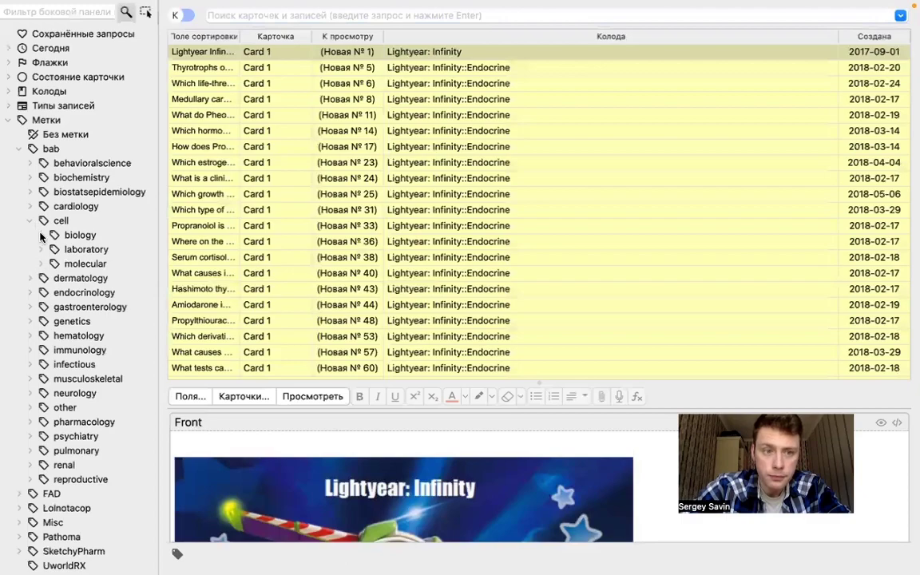
click(41, 234)
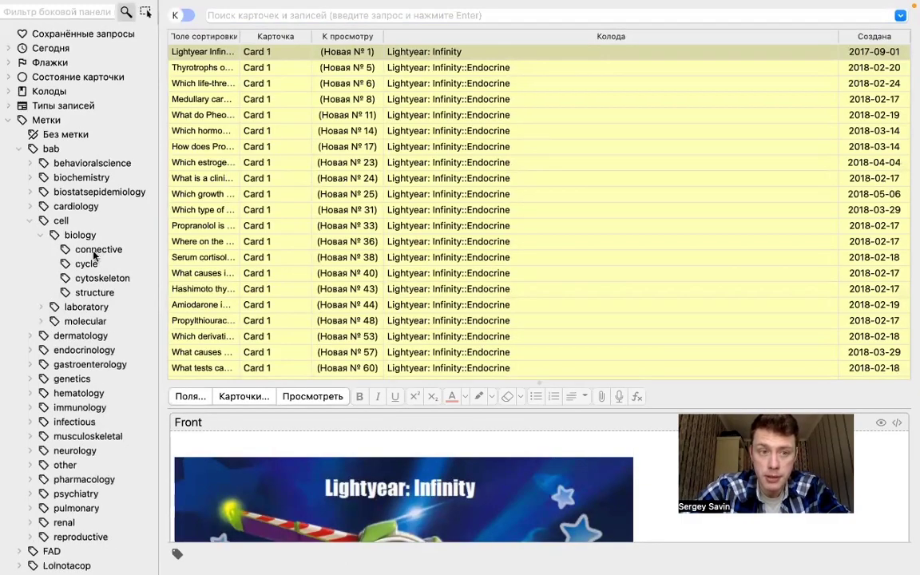
click(18, 150)
click(19, 164)
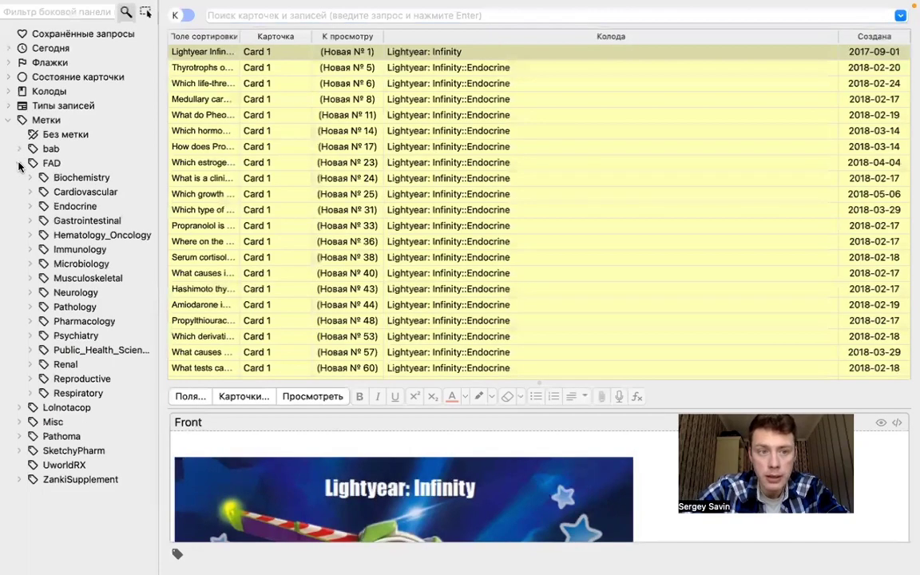
click(19, 164)
click(20, 207)
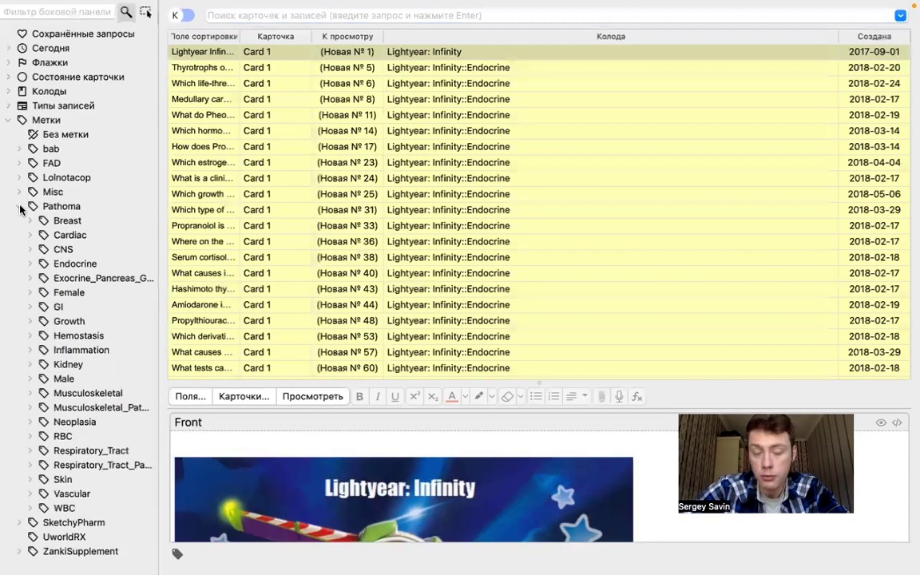
click(20, 207)
click(20, 164)
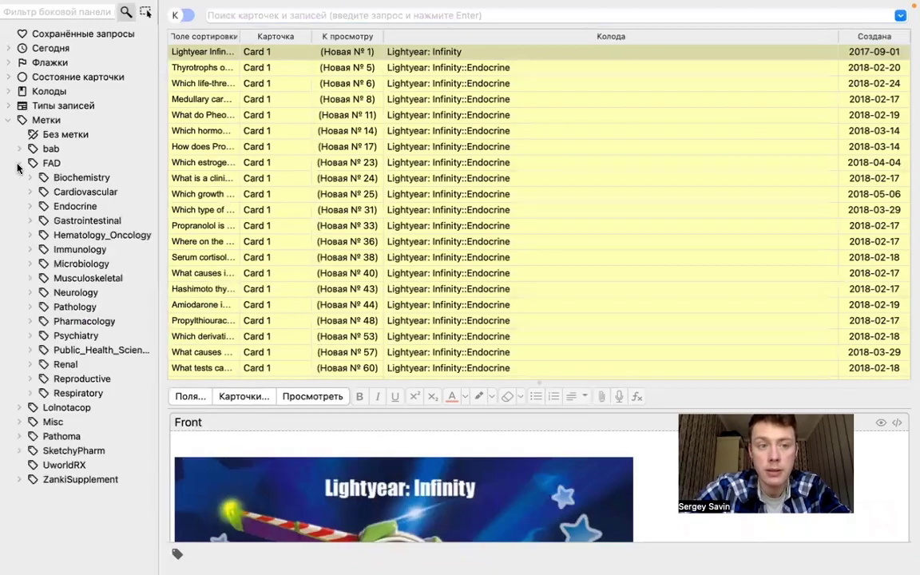
click(20, 163)
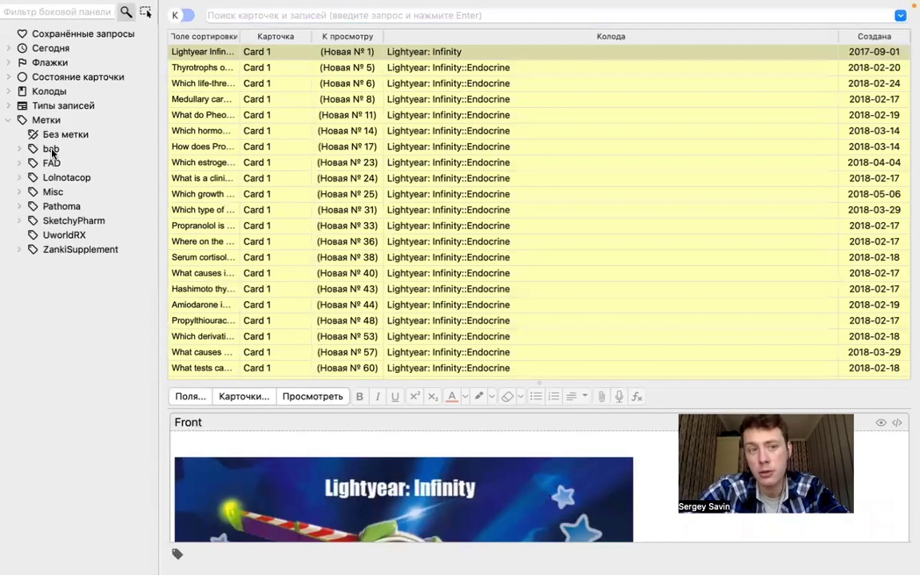
List the cards tagged bab, FAD, Pathoma and Misc in turn.
click(50, 149)
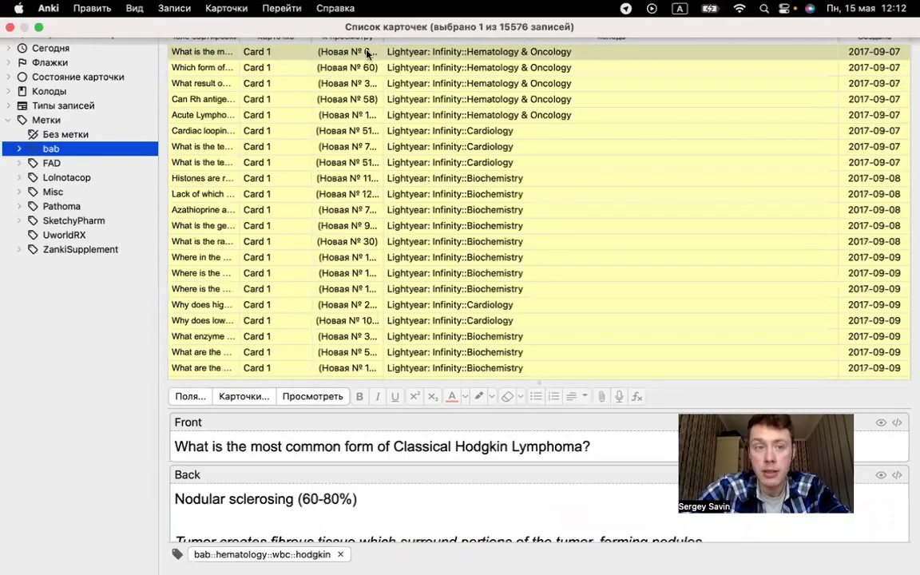
click(49, 163)
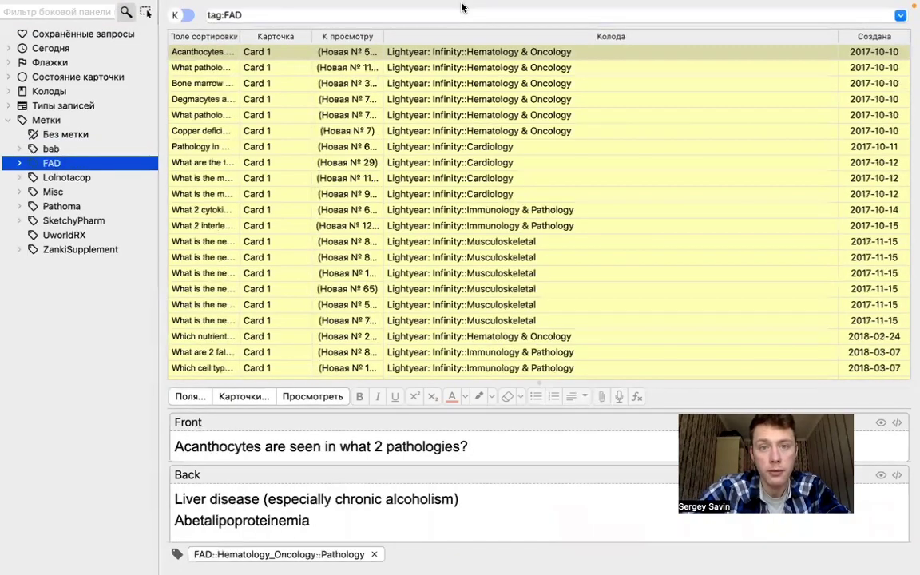
click(62, 206)
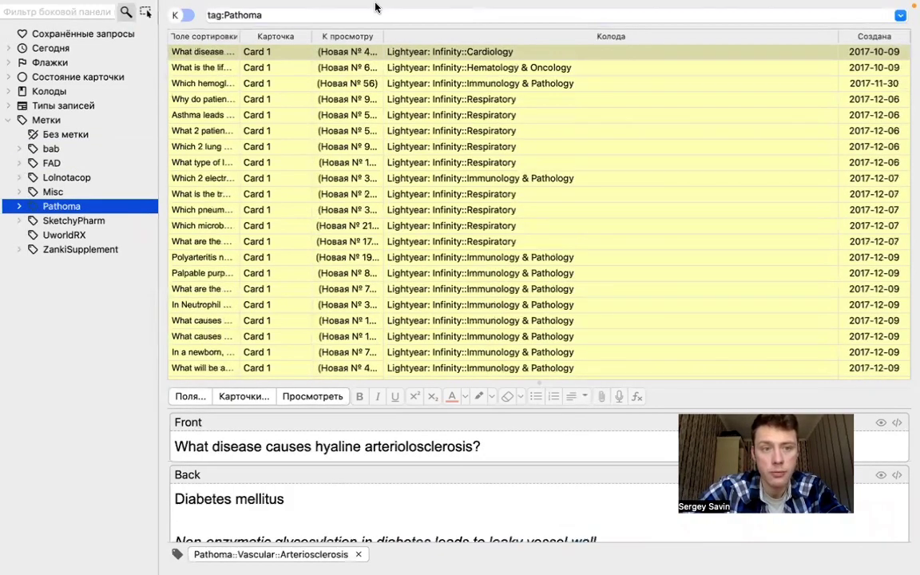
click(52, 192)
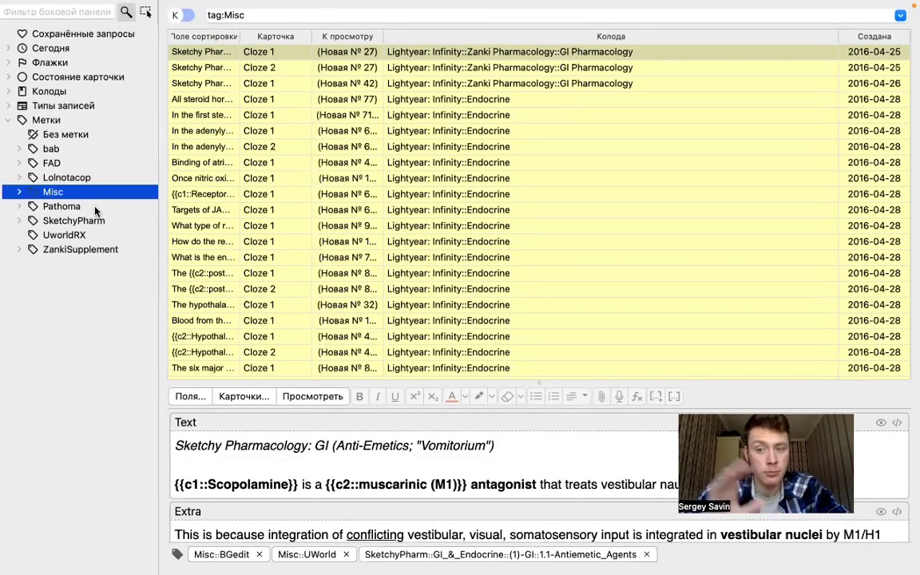
List the cards tagged bab::cell::biology::connective and look through them.
click(18, 149)
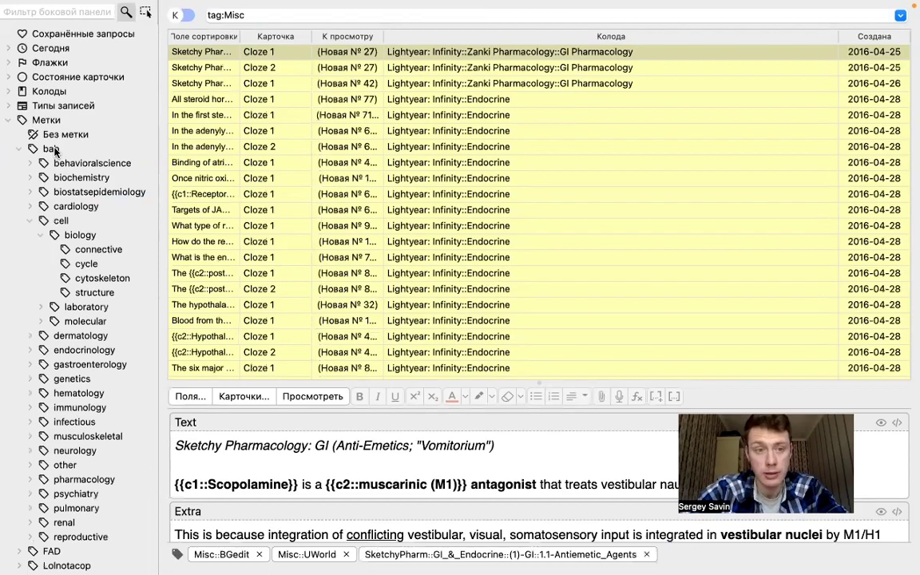
click(90, 250)
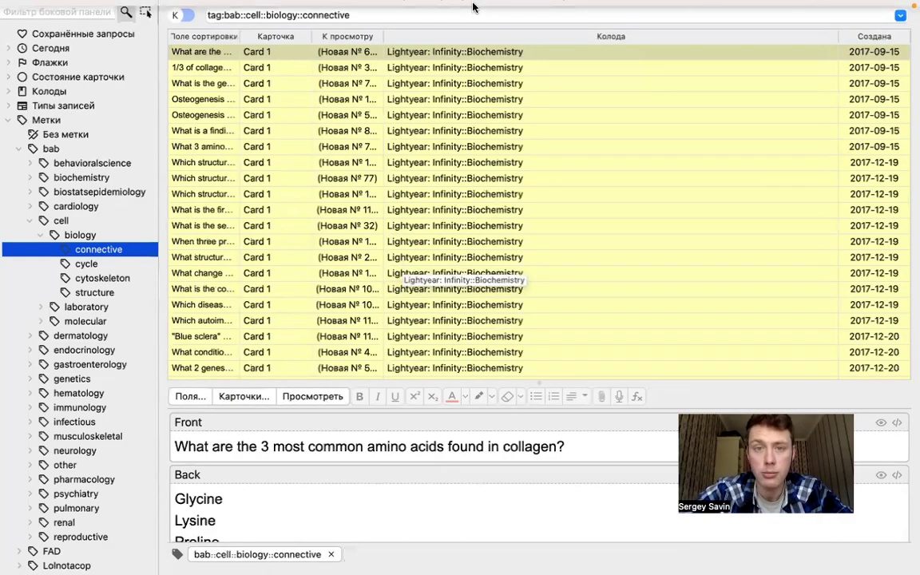
click(419, 225)
scroll(420, 224, down, 15)
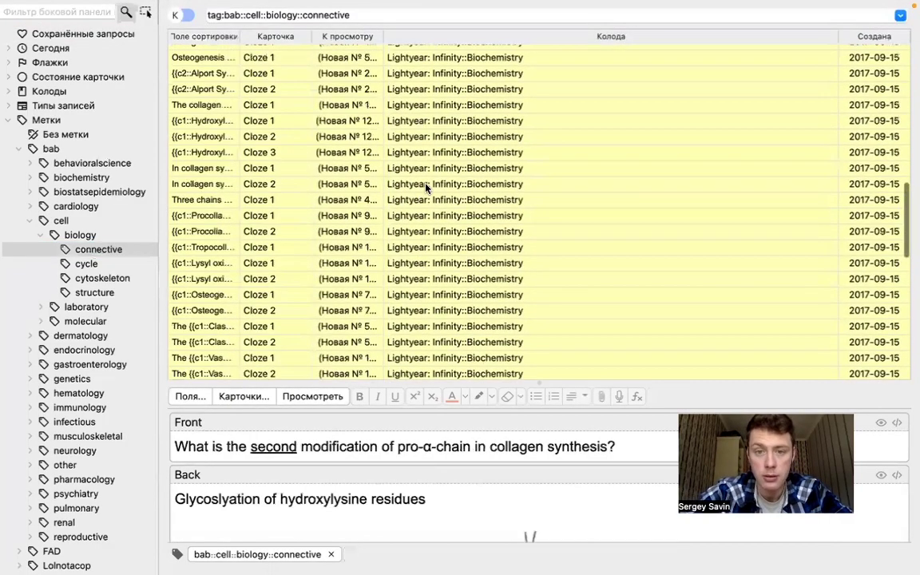
click(463, 247)
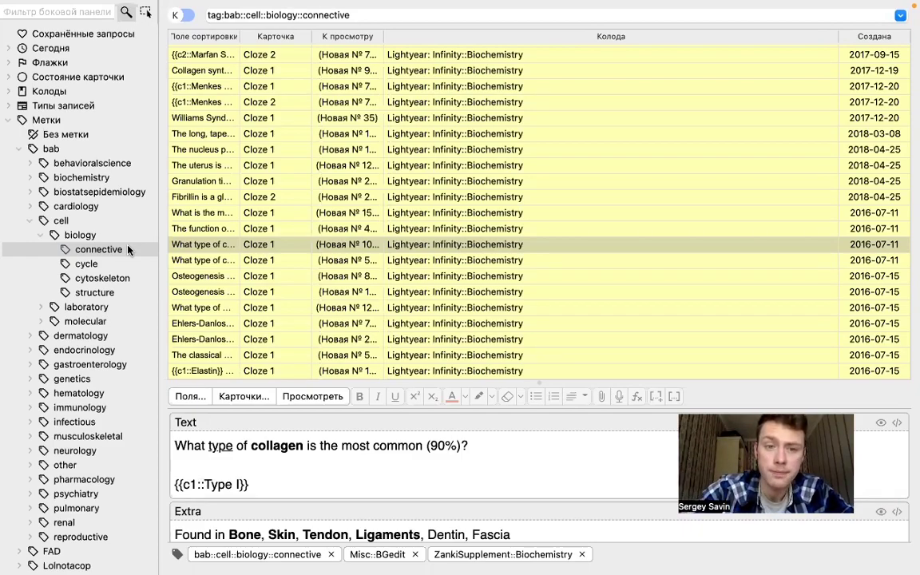
scroll(330, 227, up, 15)
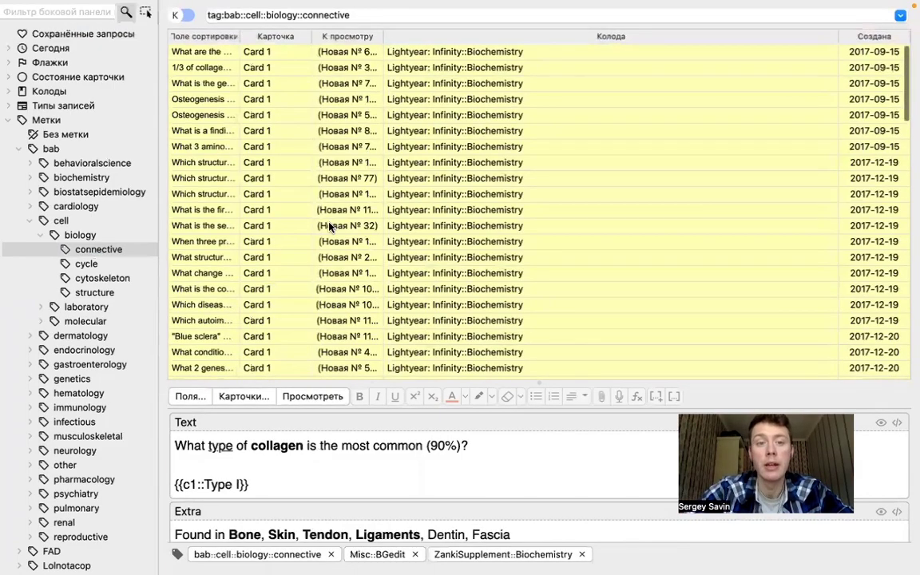
scroll(330, 227, down, 10)
scroll(330, 227, down, 5)
click(104, 249)
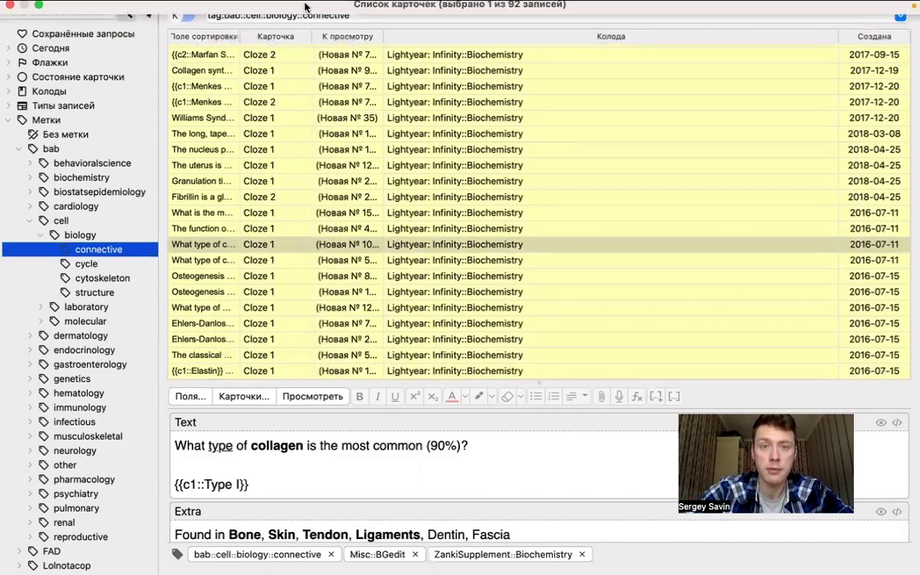
scroll(427, 62, up, 5)
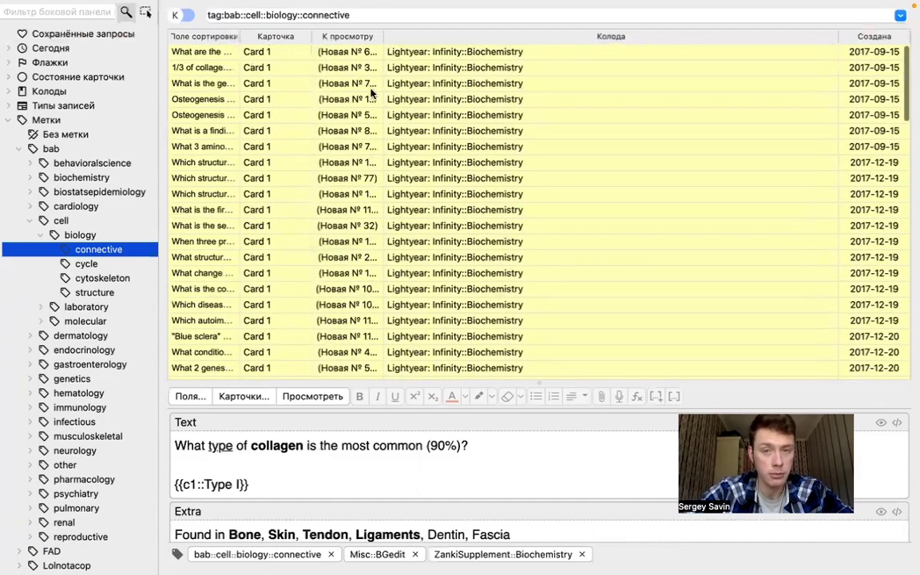
Read through the first few connective tissue cards, starting with the one on collagen's most common amino acids.
click(333, 55)
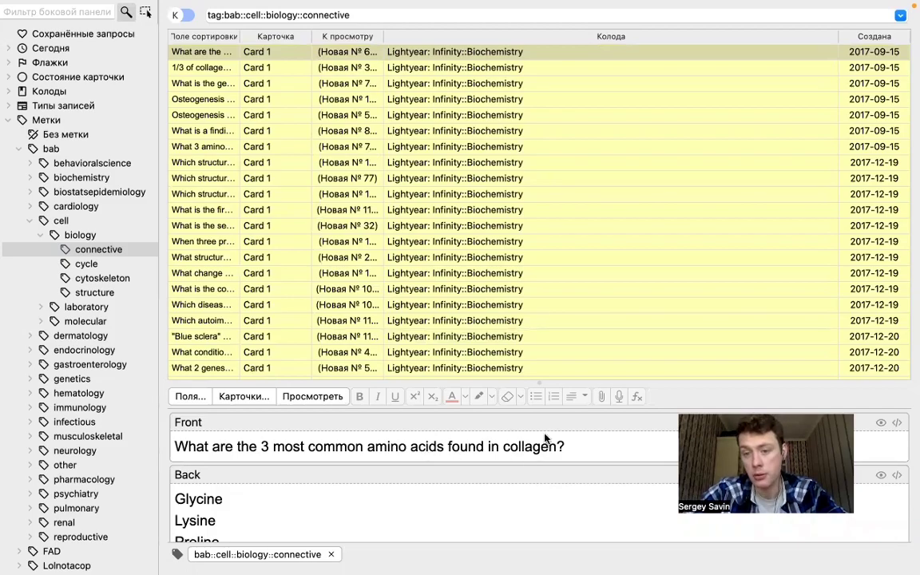
click(368, 83)
key(Down)
key(Down)
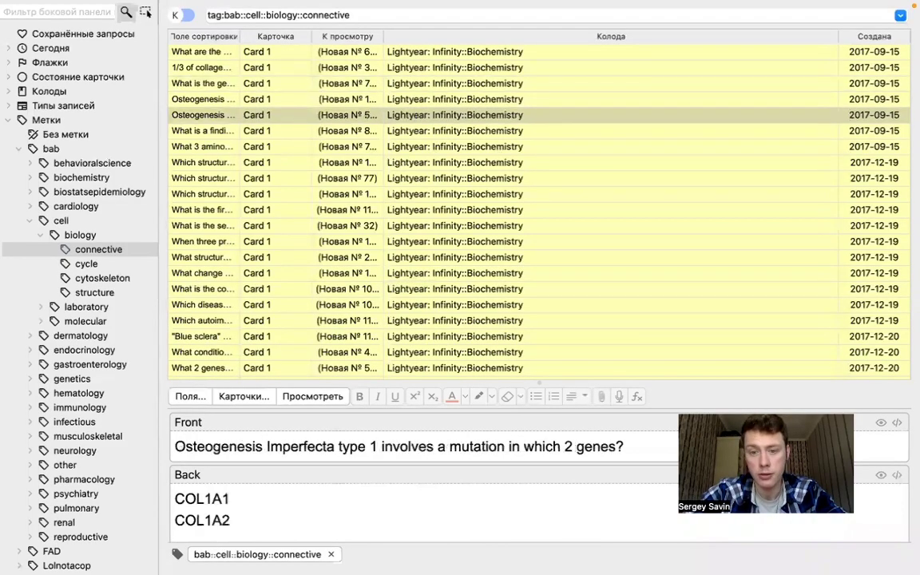
key(Down)
Select the first ten cards in the connective list and unsuspend them.
click(319, 51)
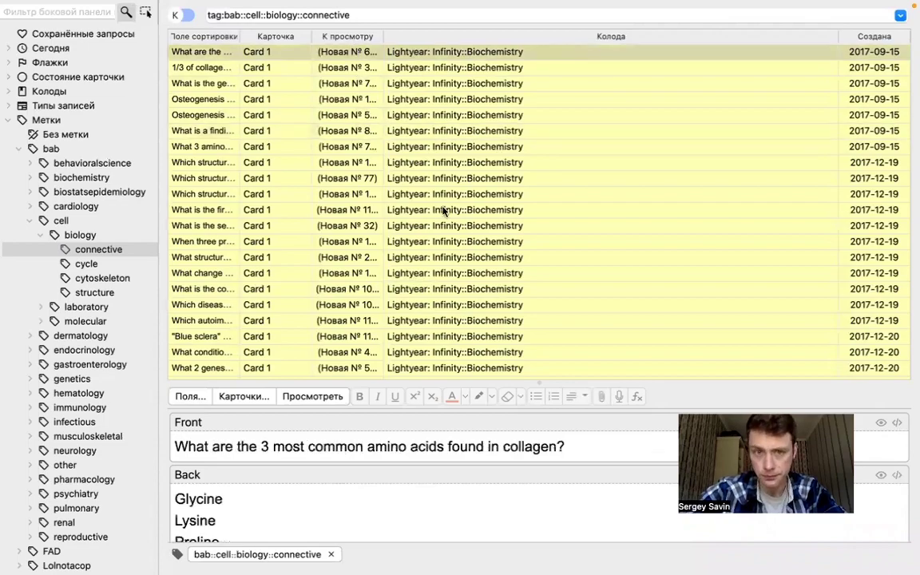
shift+click(333, 177)
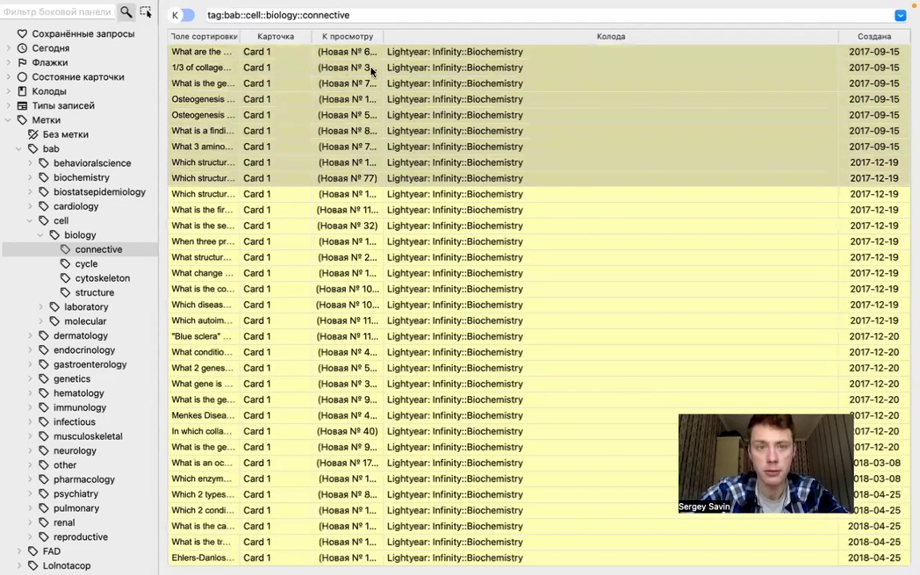
shift+click(361, 195)
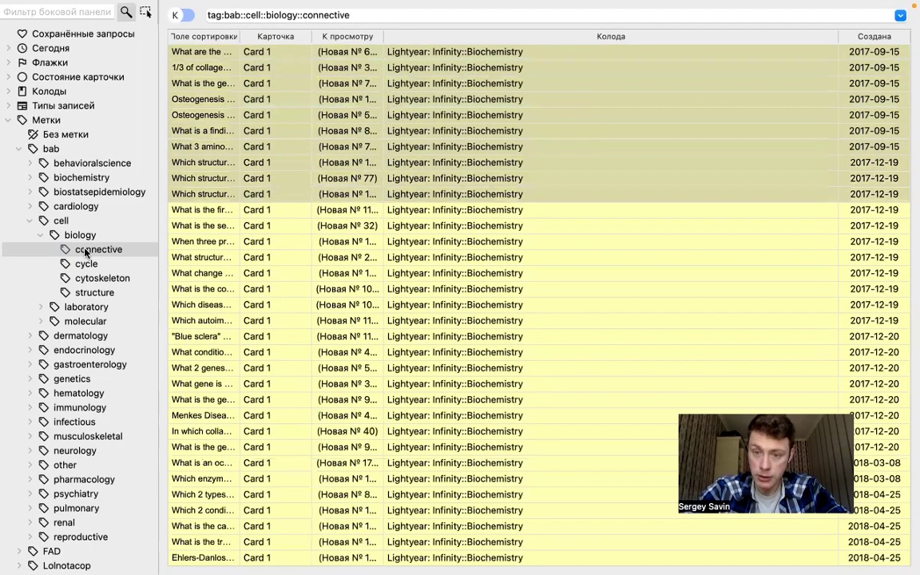
right_click(372, 144)
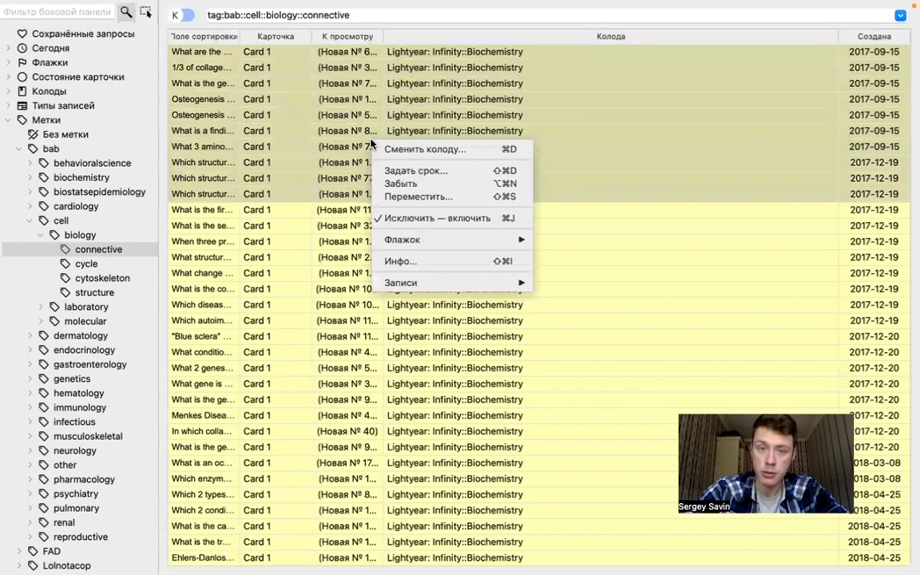
click(406, 218)
click(416, 178)
click(447, 225)
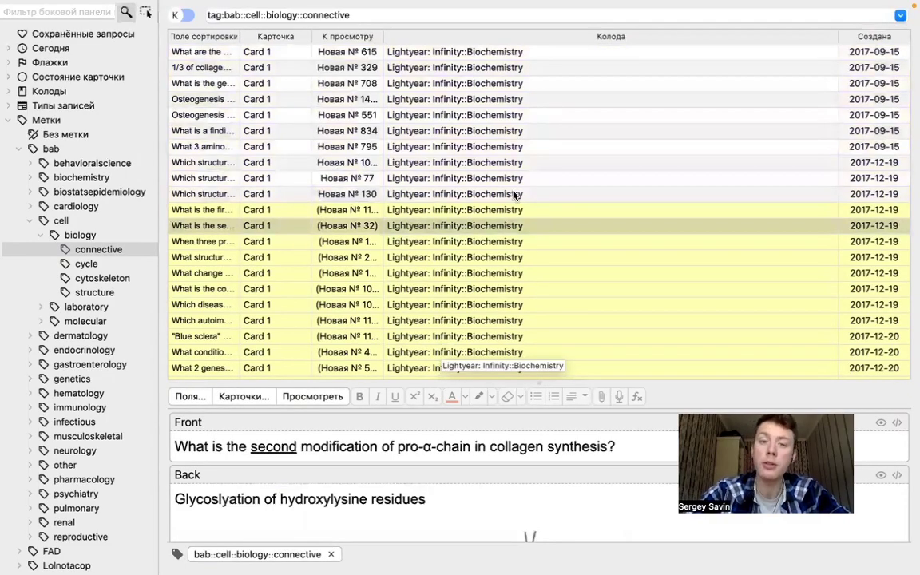
Reselect the collagen amino acids card, close the card browser and open the Lightyear: Infinity deck.
click(419, 196)
click(388, 52)
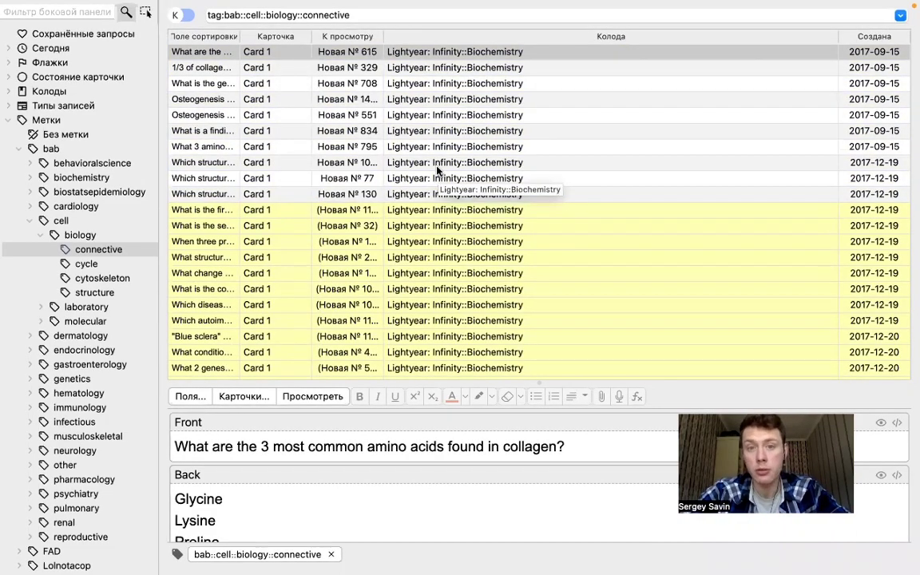
mouse_move(73, 23)
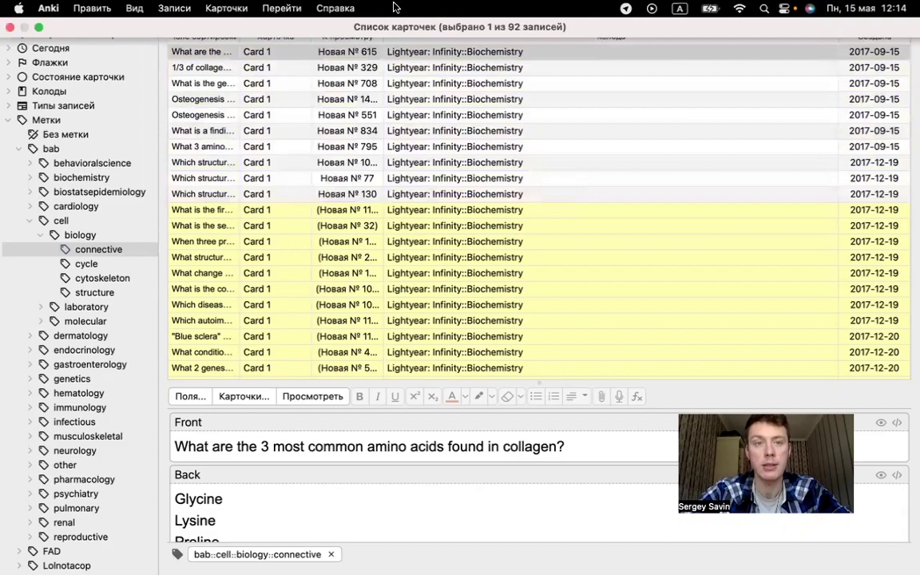
click(10, 29)
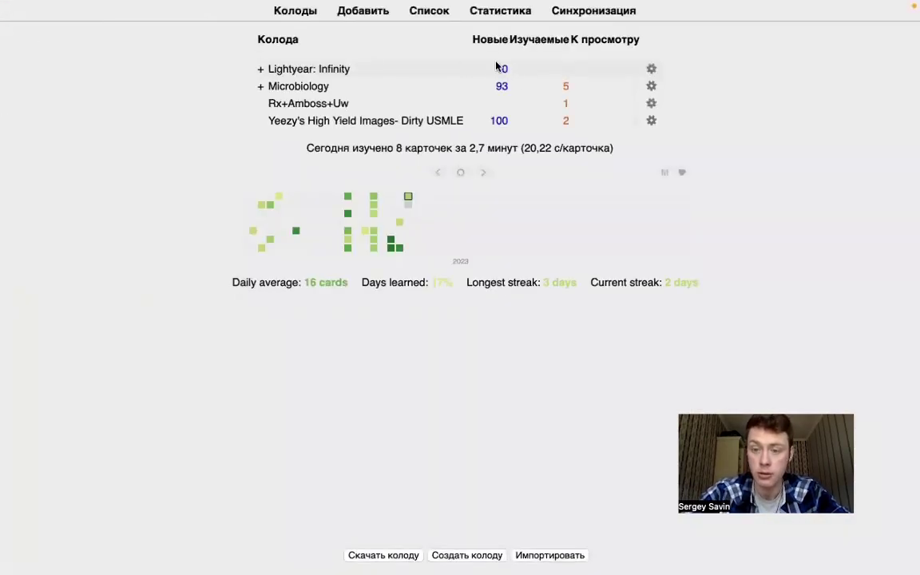
click(312, 69)
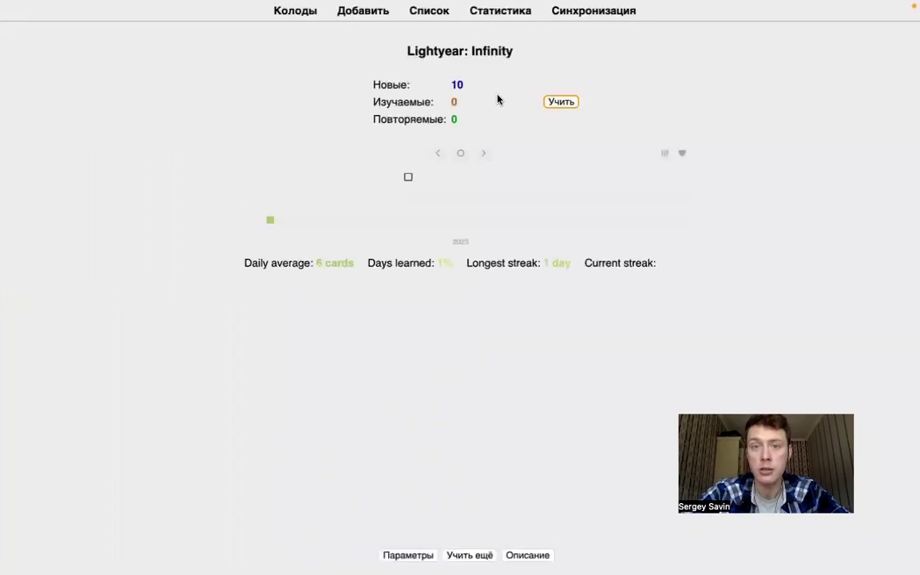
Start studying the deck, reveal the answers of the first four cards from the type II collagen question onward, and rate each as Good.
key(s)
drag(279, 44, 629, 49)
key(space)
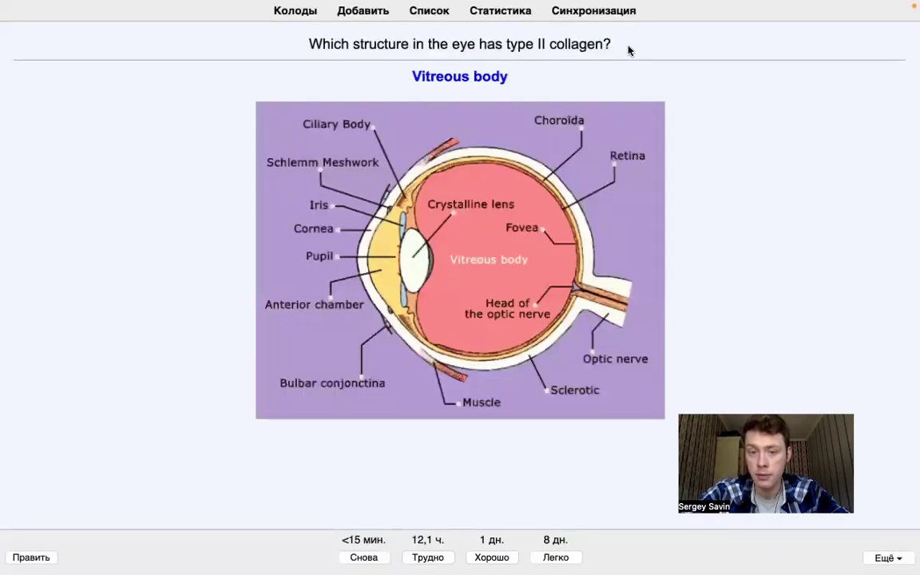
key(space)
key(space)
key(space)
key(space)
key(space)
key(space)
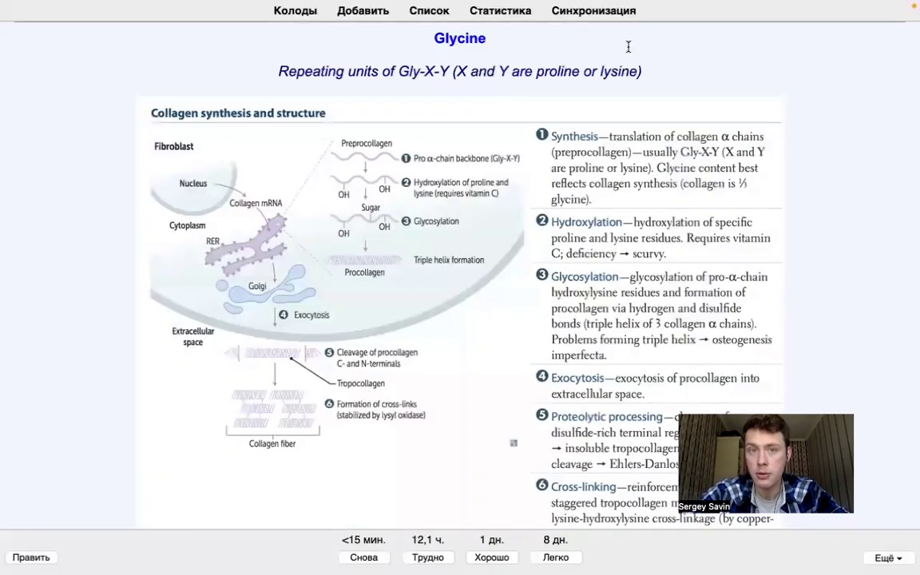
key(space)
Reveal and rate the next two cards as Good, ending with the one on the inheritance of osteogenesis imperfecta.
key(space)
key(space)
key(space)
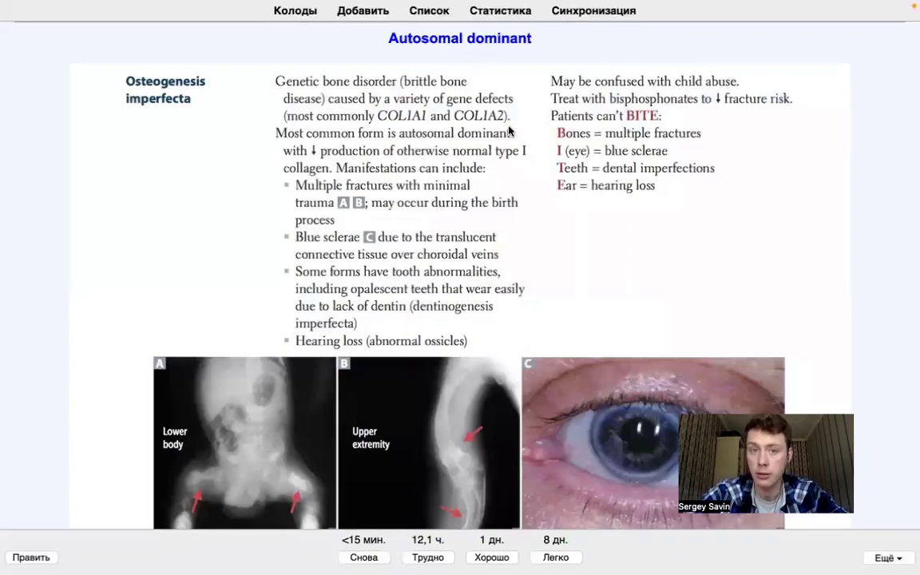
scroll(511, 119, up, 1)
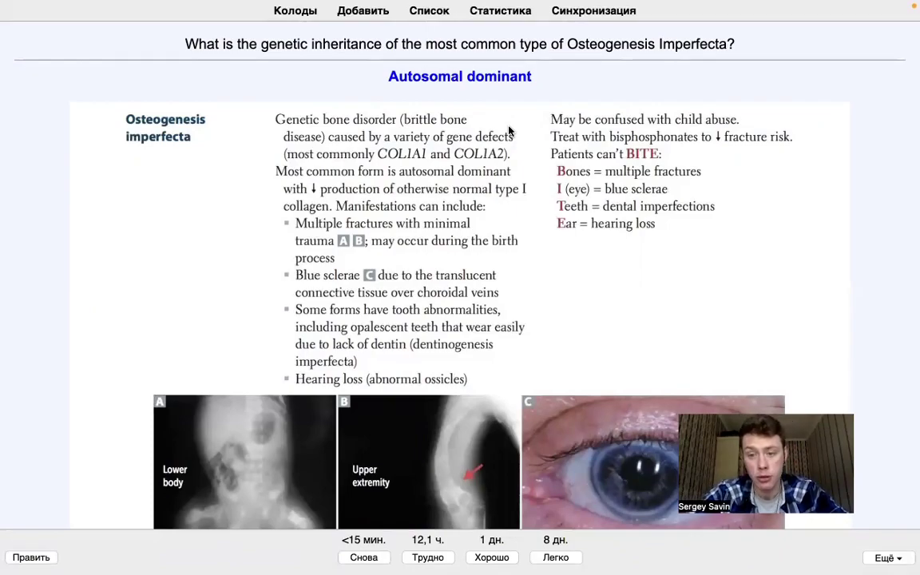
key(space)
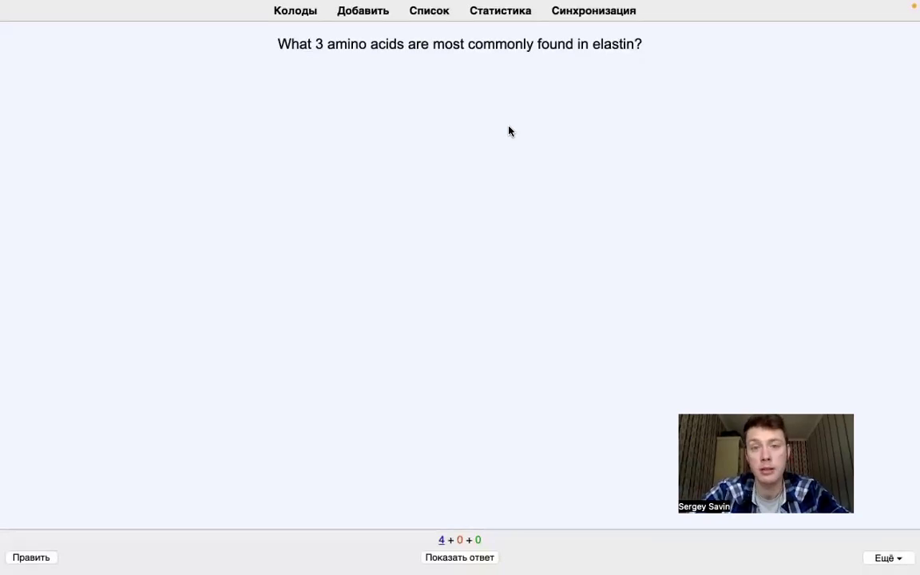
Reveal the answer to the elastin amino acids card and return to the deck list.
key(space)
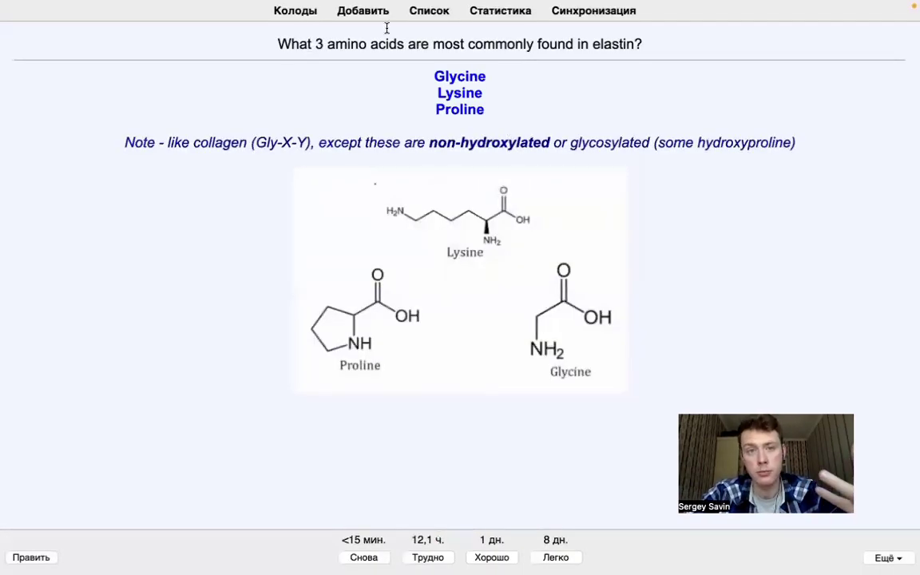
click(294, 13)
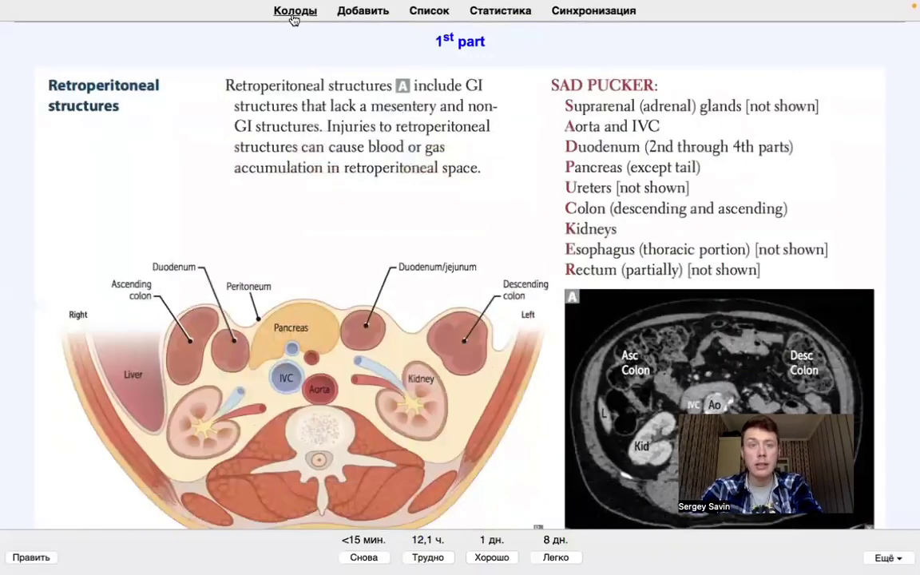
click(294, 13)
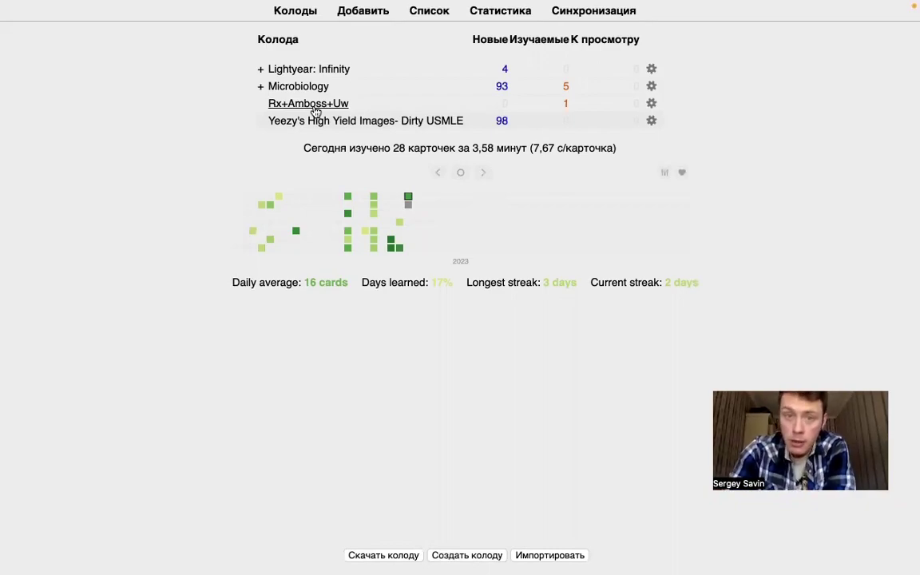
Open the Rx+Amboss+Uw deck and open the window for adding a new card to it.
key(ctrl+Up)
click(349, 57)
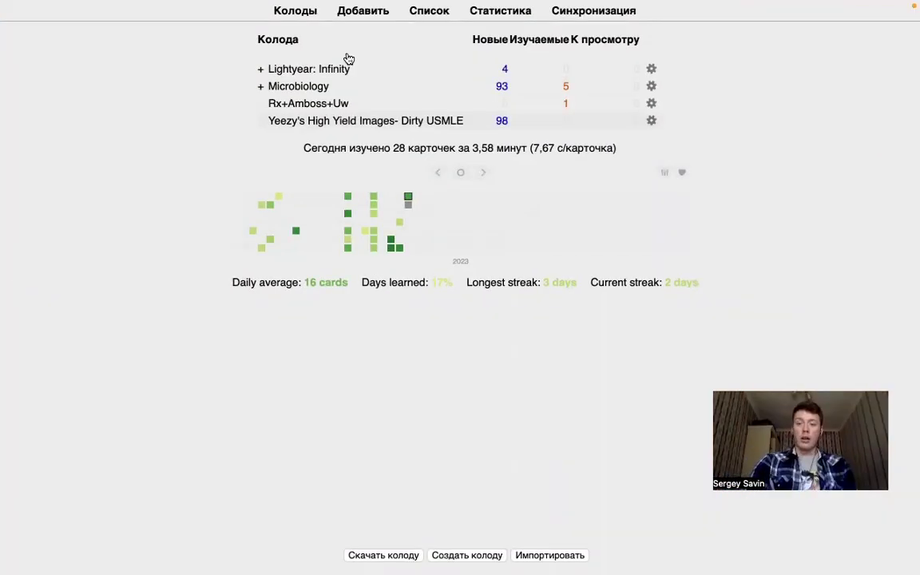
click(318, 105)
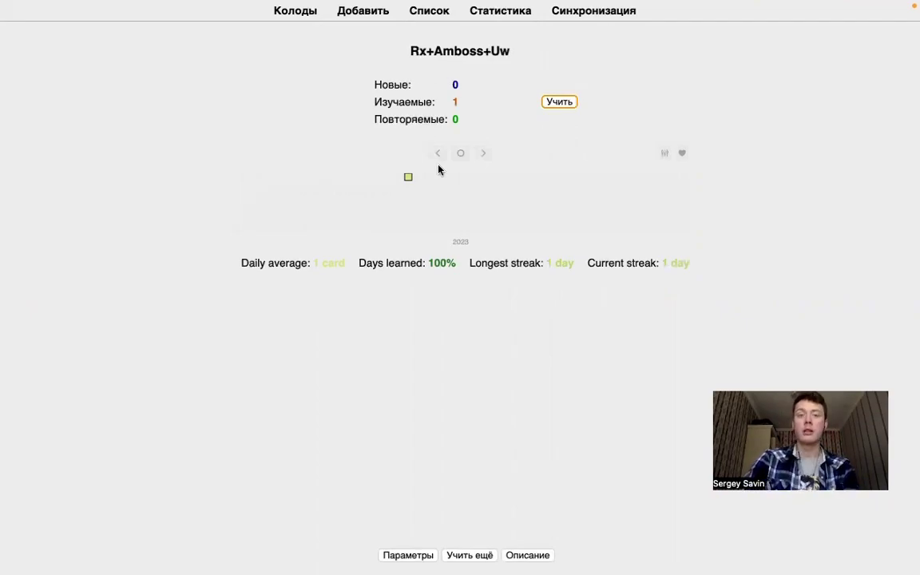
click(276, 10)
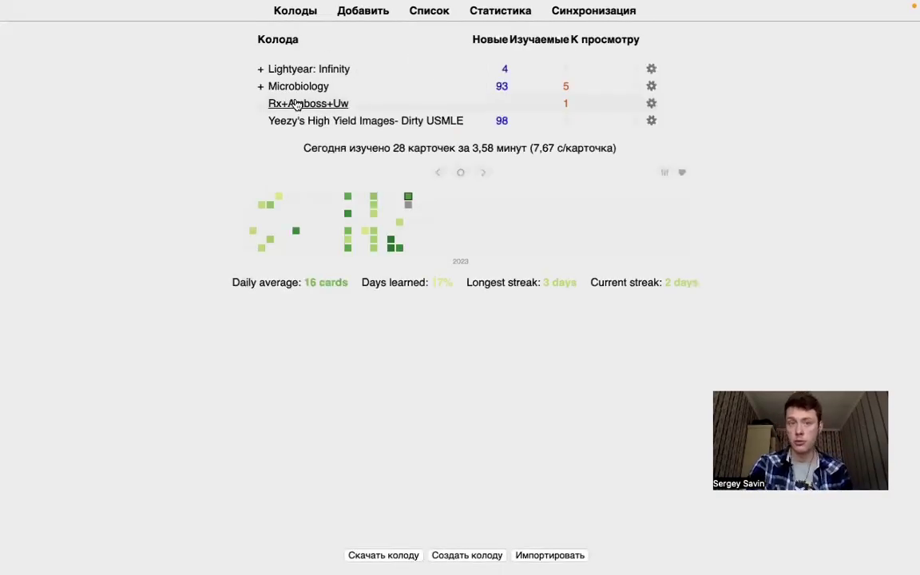
click(340, 106)
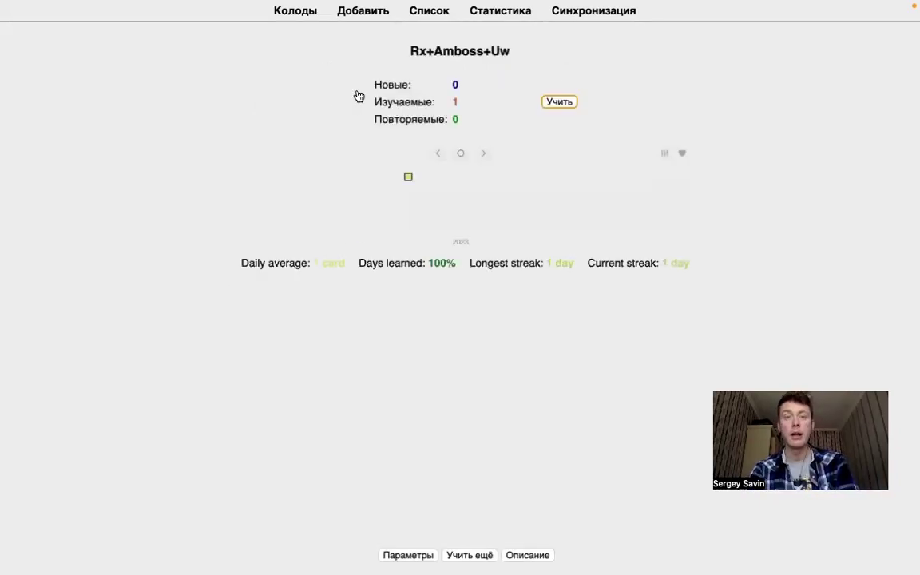
click(370, 13)
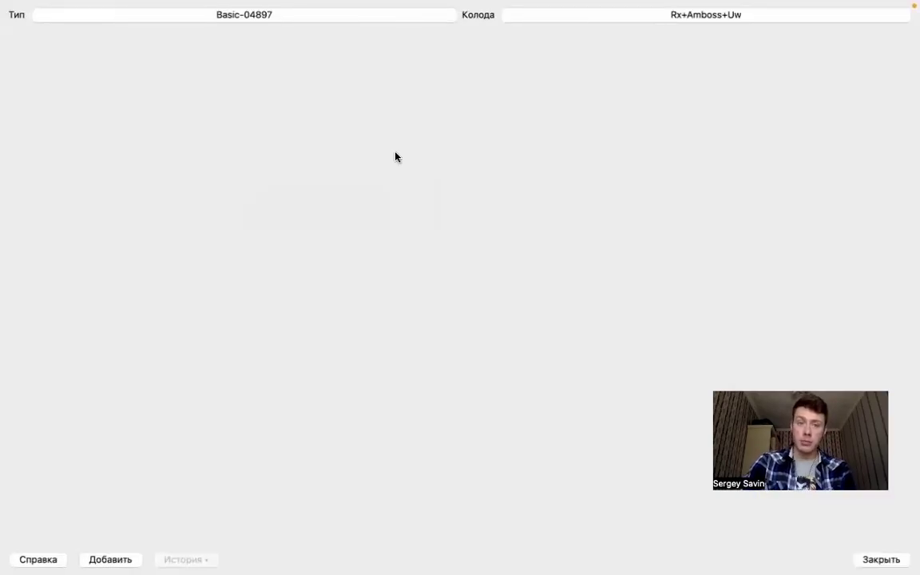
Switch to the PowerPoint slideshow and advance to the question slide about the 30-year-old man with a black necrotic eschar.
key(ctrl+Up)
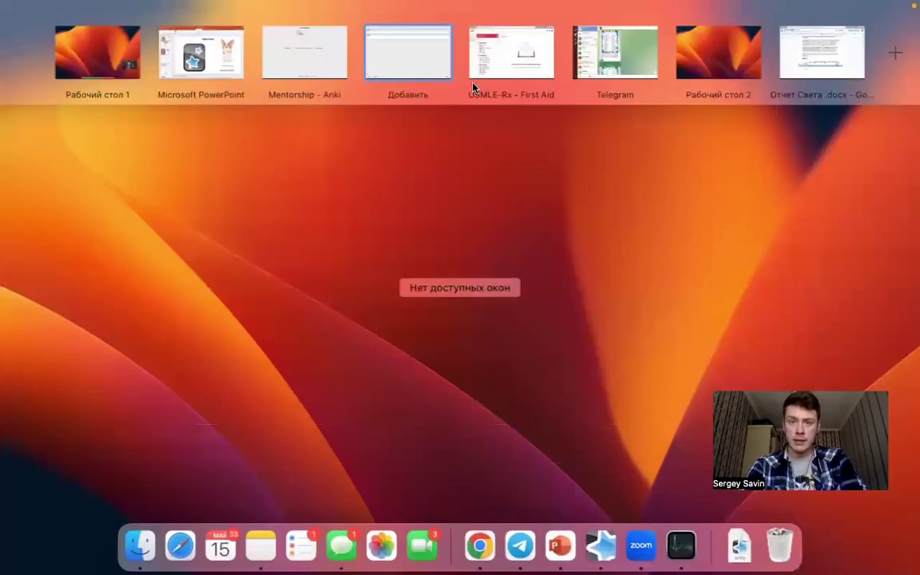
click(216, 61)
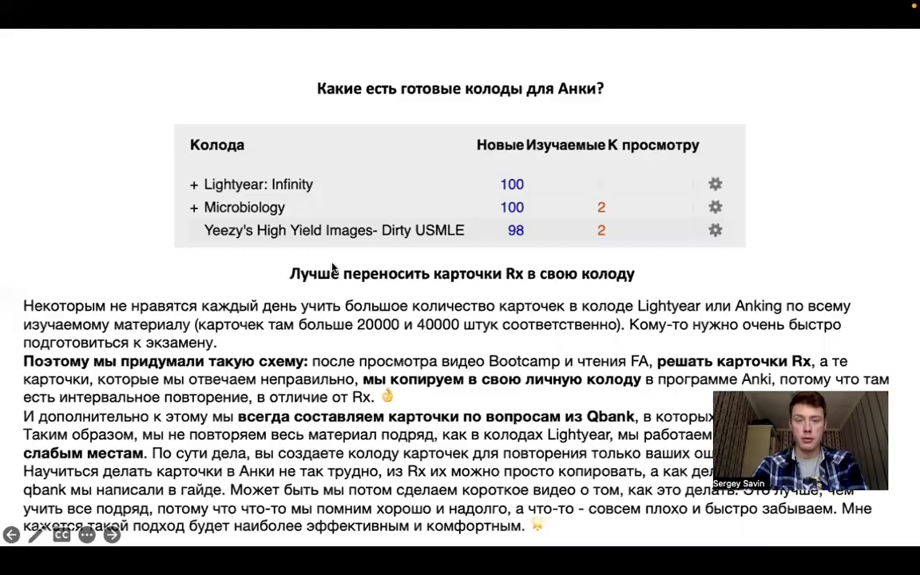
key(Right)
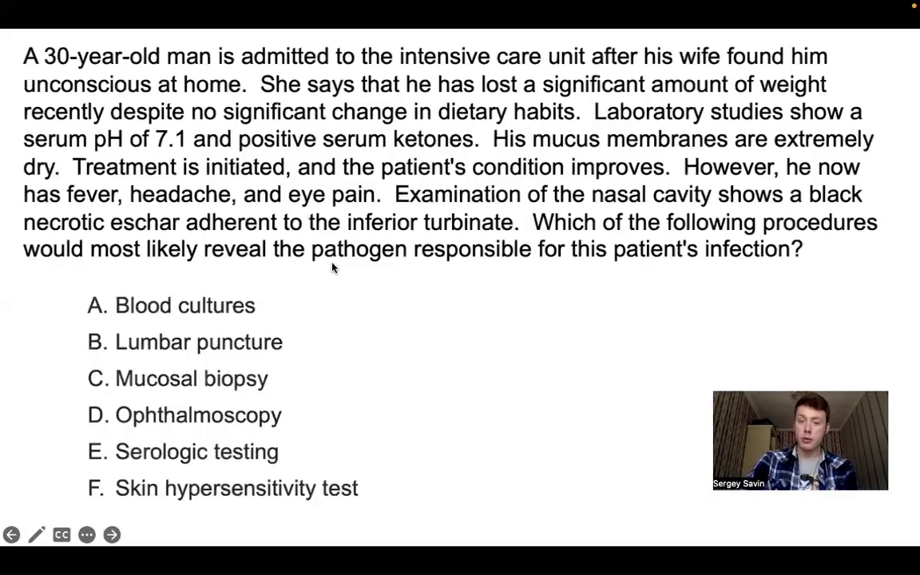